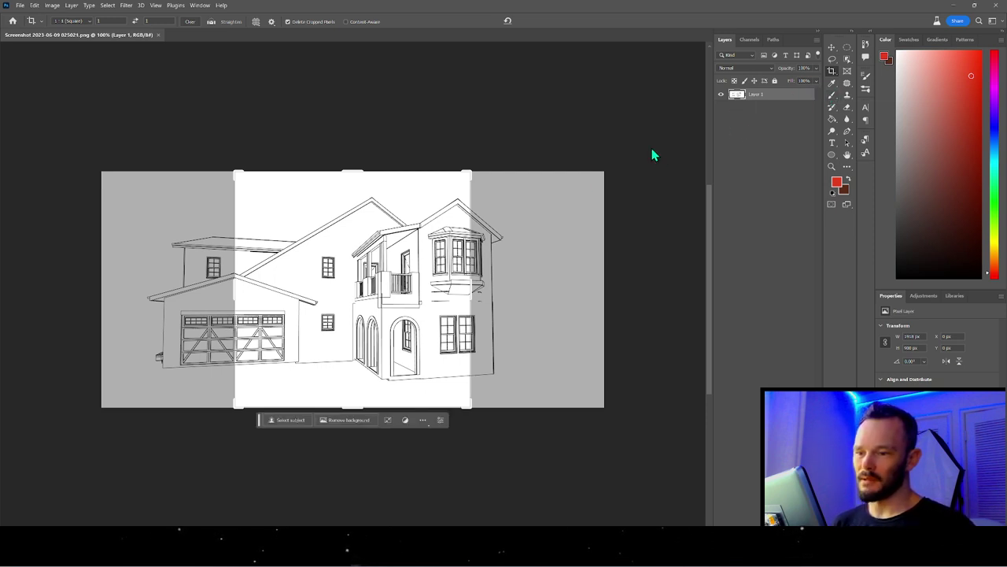
Step: Paint over the lower stray line fragments beneath the bay window using a 14 px brush in the sampled background white
{"action": "key", "text": "Escape"}
{"action": "left_click", "coordinate": [832, 94]}
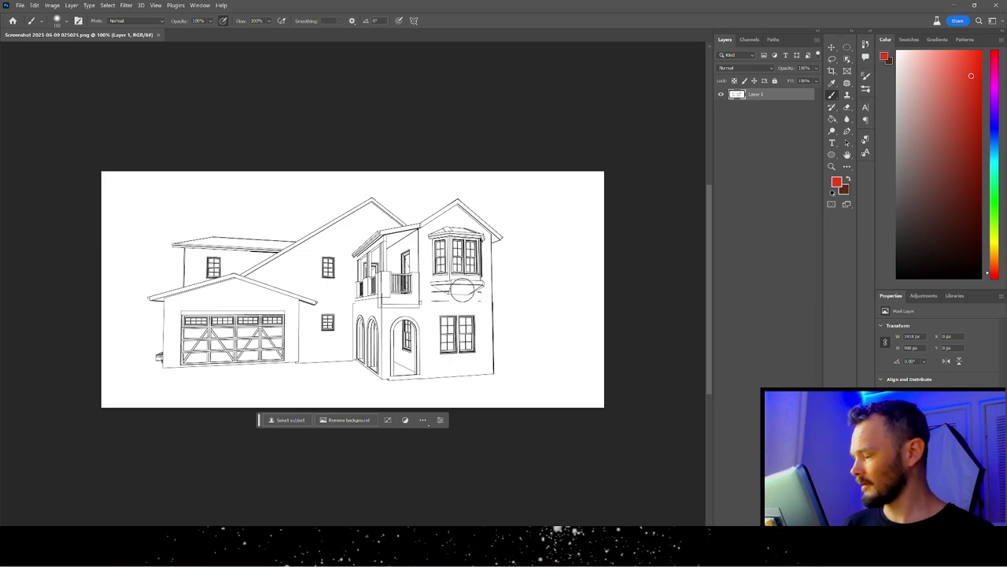
{"action": "scroll", "coordinate": [455, 292], "scroll_direction": "up", "scroll_amount": 3}
{"action": "scroll", "coordinate": [455, 291], "scroll_direction": "up", "scroll_amount": 8}
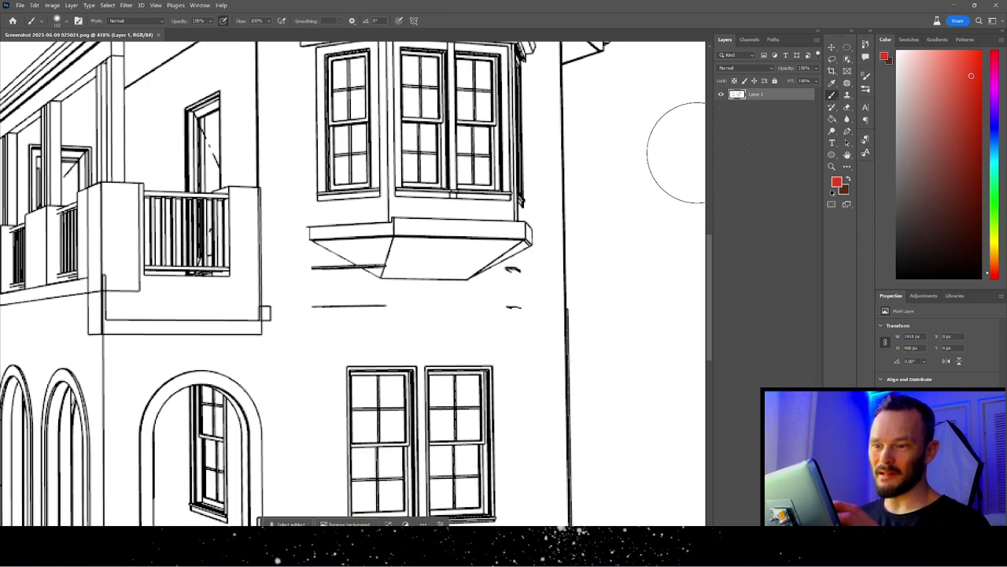
{"action": "right_click", "coordinate": [472, 308], "text": "alt"}
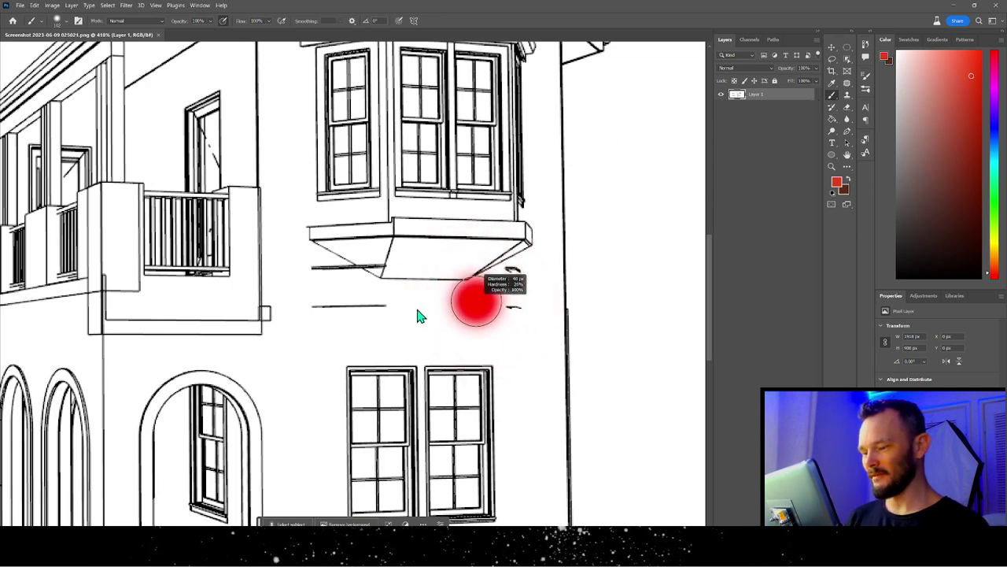
{"action": "left_click", "coordinate": [437, 308], "text": "alt"}
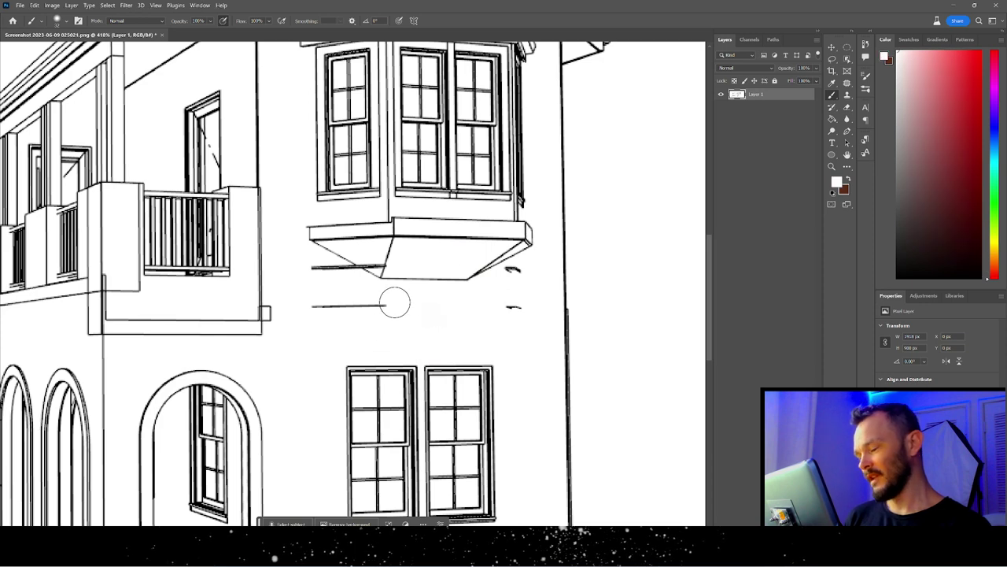
{"action": "right_click", "coordinate": [393, 301], "text": "alt"}
{"action": "mouse_move", "coordinate": [410, 305]}
{"action": "left_mouse_down"}
{"action": "mouse_move", "coordinate": [332, 306]}
{"action": "mouse_move", "coordinate": [375, 304]}
{"action": "left_mouse_up"}
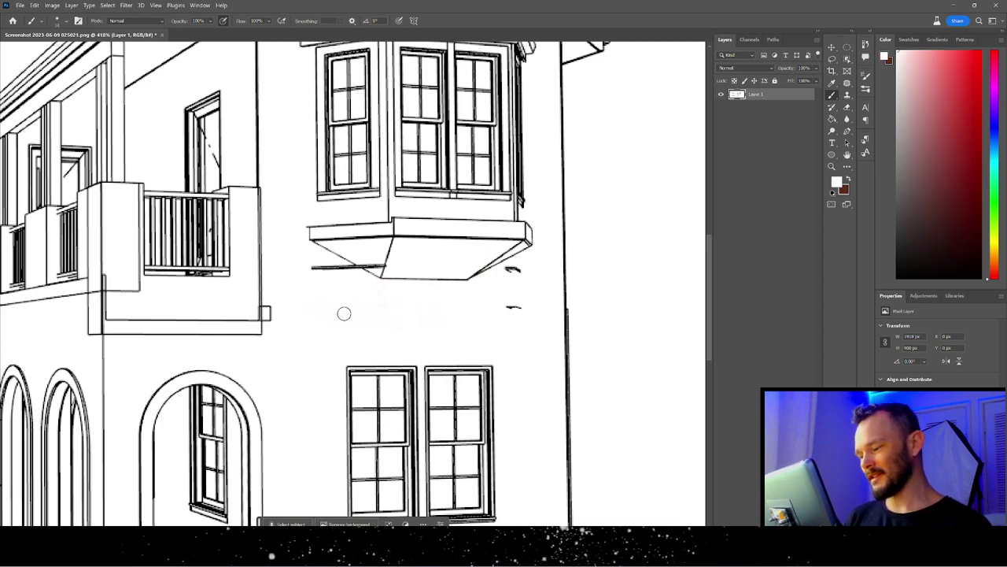
{"action": "left_click", "coordinate": [513, 307]}
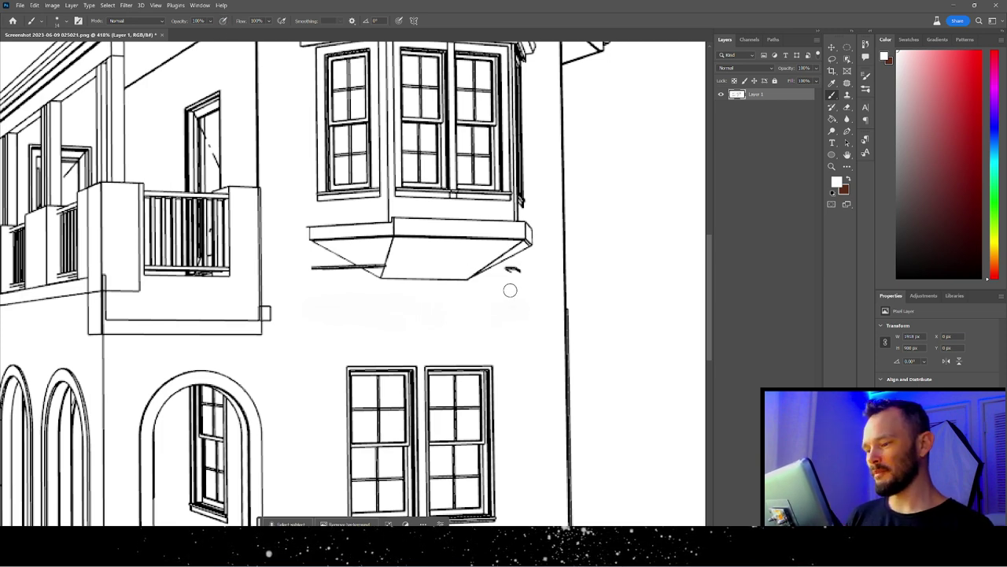
Step: Paint out the upper stray line fragments around the bay window's base, using a finer brush for the piece inside the base
{"action": "left_click_drag", "start_coordinate": [521, 269], "coordinate": [502, 275]}
{"action": "left_click_drag", "start_coordinate": [309, 267], "coordinate": [366, 272]}
{"action": "right_click", "coordinate": [374, 254], "text": "alt"}
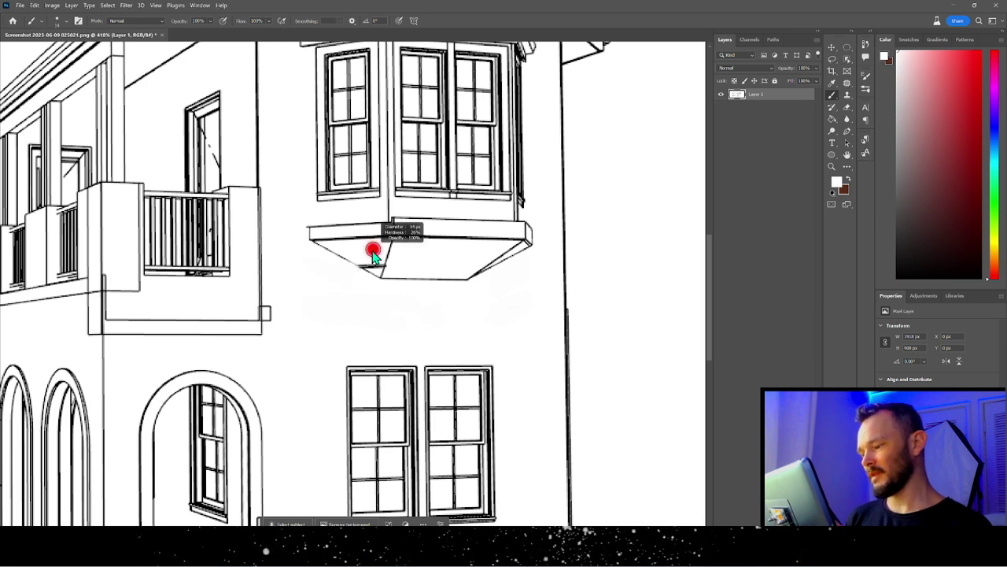
{"action": "left_click", "coordinate": [367, 265]}
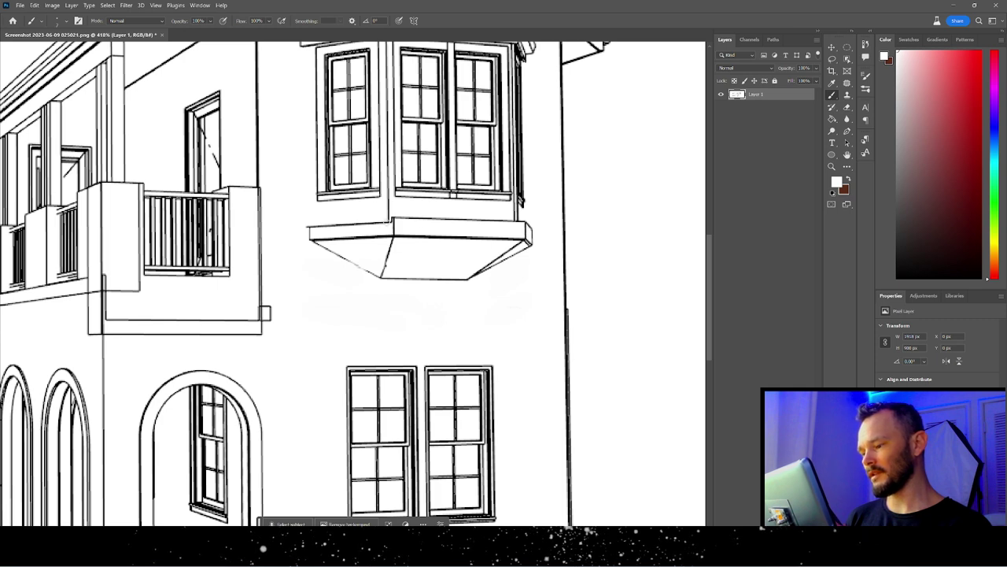
Step: Erase the left section of the bay window base's top edge with white and redraw it as a straight black line
{"action": "left_click_drag", "start_coordinate": [371, 224], "coordinate": [310, 226]}
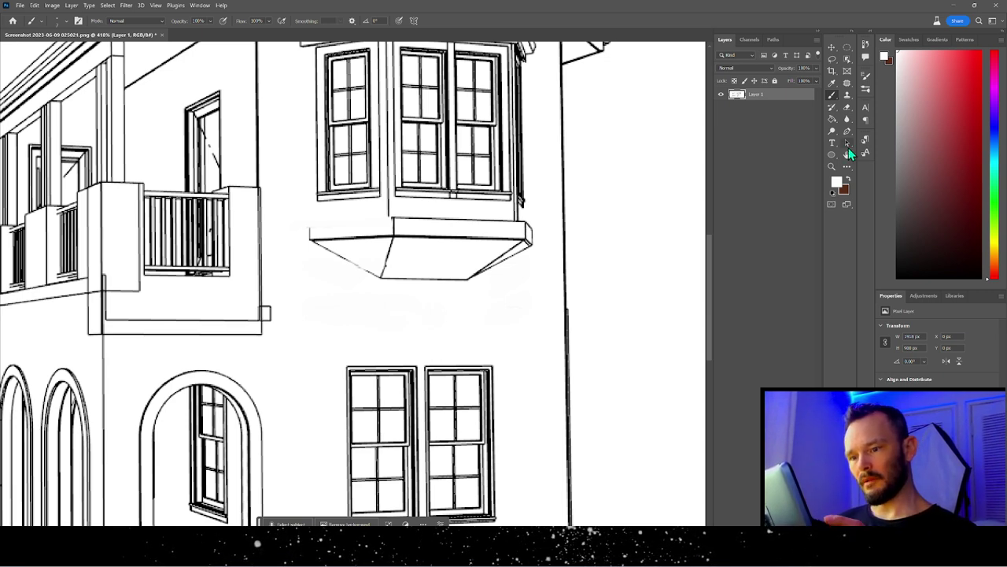
{"action": "left_click", "coordinate": [848, 178]}
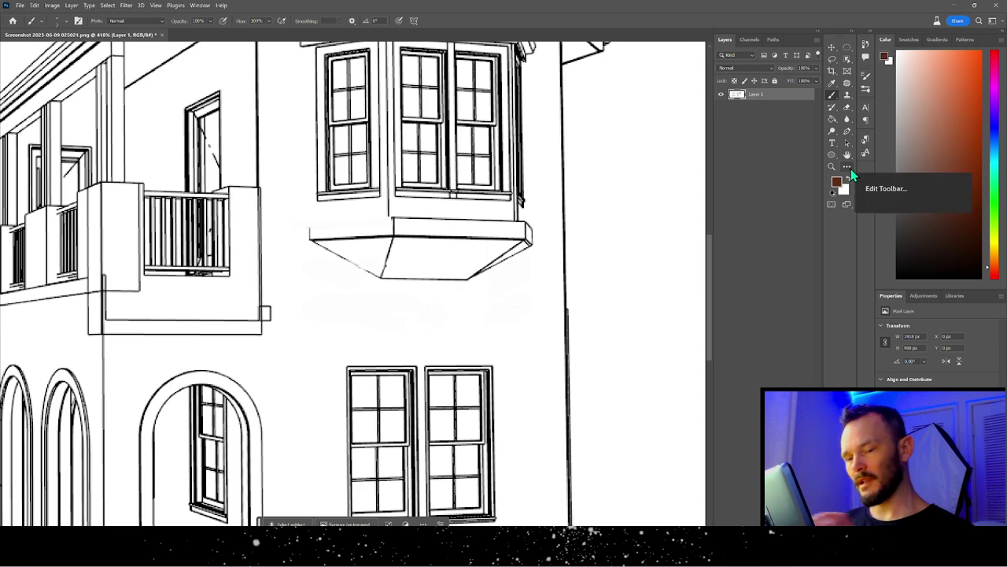
{"action": "key", "text": "d"}
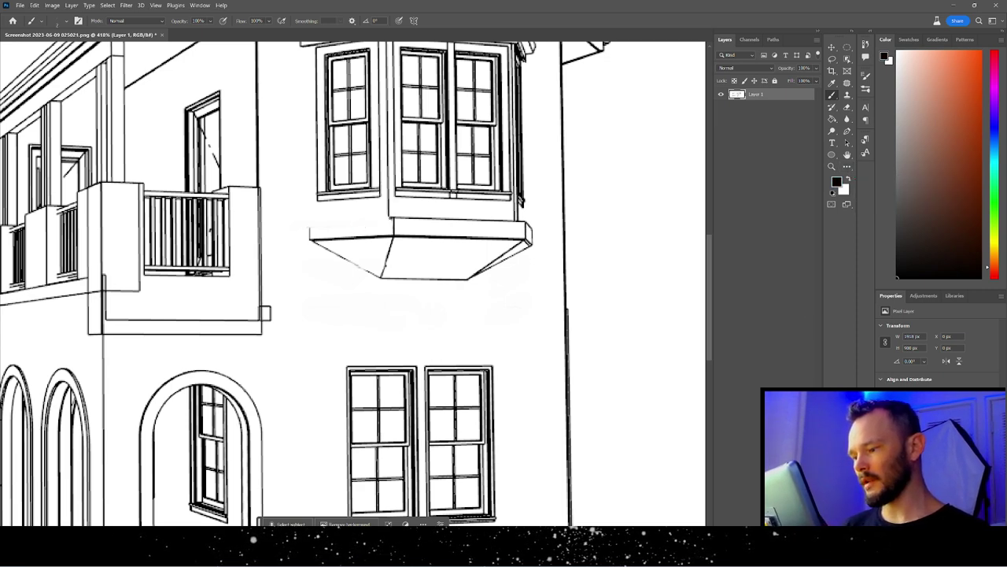
{"action": "left_click_drag", "start_coordinate": [310, 222], "coordinate": [392, 218]}
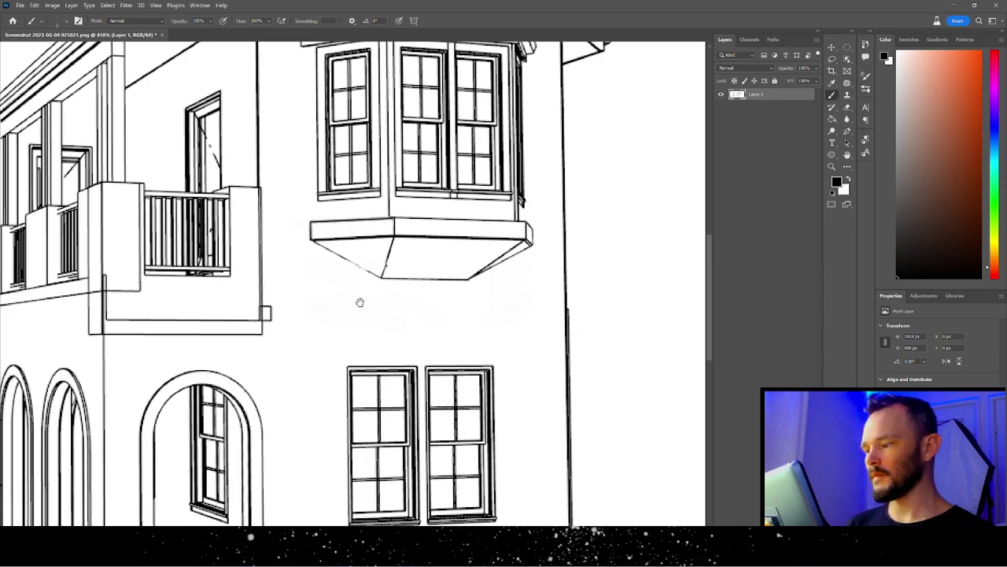
Step: Paint white over the extra outlines below the balcony and around its corner post, keeping the balcony's own edges
{"action": "mouse_move", "coordinate": [360, 299]}
{"action": "left_mouse_down"}
{"action": "mouse_move", "coordinate": [584, 244]}
{"action": "mouse_move", "coordinate": [675, 235]}
{"action": "mouse_move", "coordinate": [581, 220]}
{"action": "mouse_move", "coordinate": [592, 222]}
{"action": "mouse_move", "coordinate": [577, 260]}
{"action": "mouse_move", "coordinate": [574, 242]}
{"action": "mouse_move", "coordinate": [574, 271]}
{"action": "mouse_move", "coordinate": [566, 235]}
{"action": "left_mouse_up"}
{"action": "key", "text": "x"}
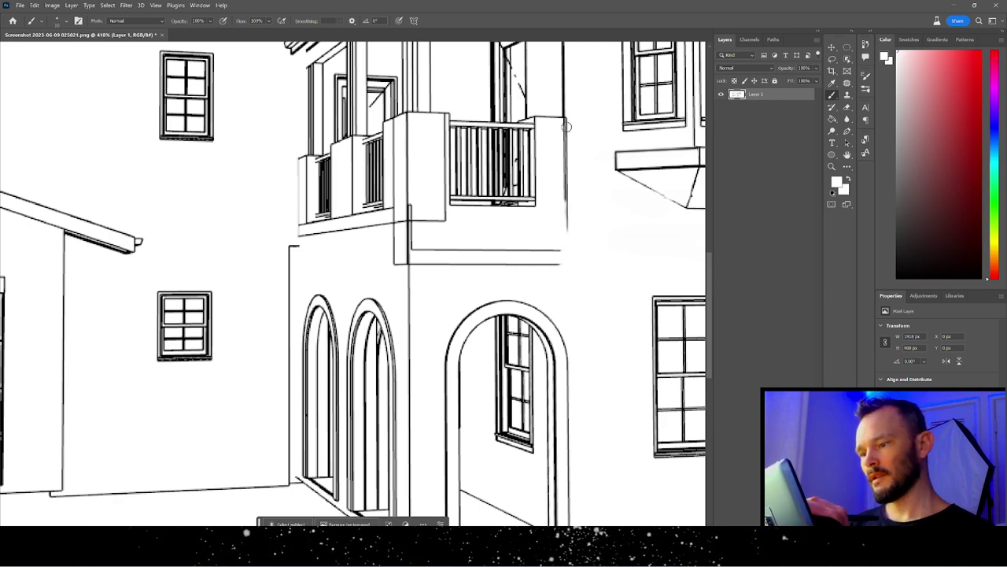
{"action": "mouse_move", "coordinate": [565, 154]}
{"action": "left_mouse_down"}
{"action": "mouse_move", "coordinate": [565, 127]}
{"action": "mouse_move", "coordinate": [565, 249]}
{"action": "left_mouse_up"}
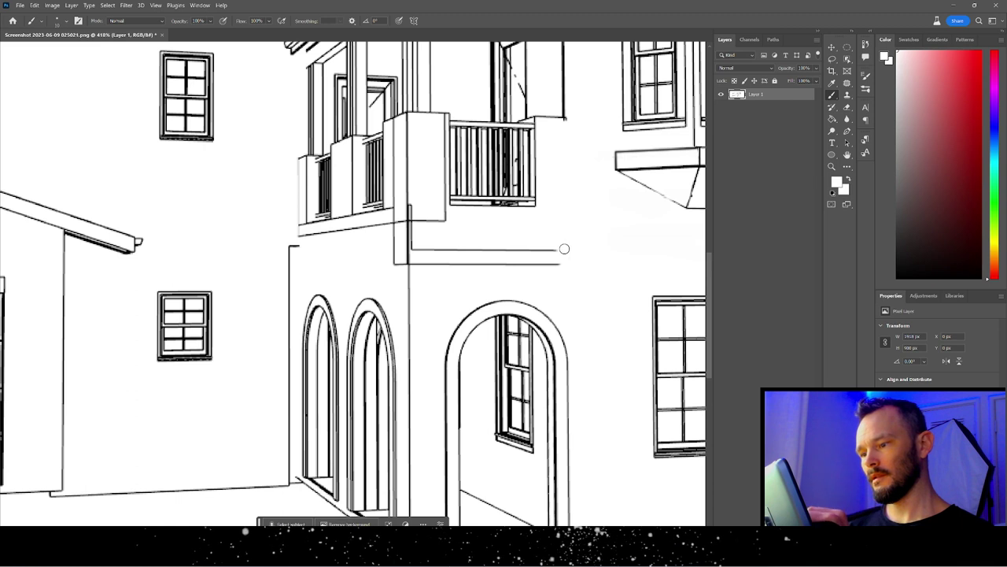
{"action": "key", "text": "ctrl+z"}
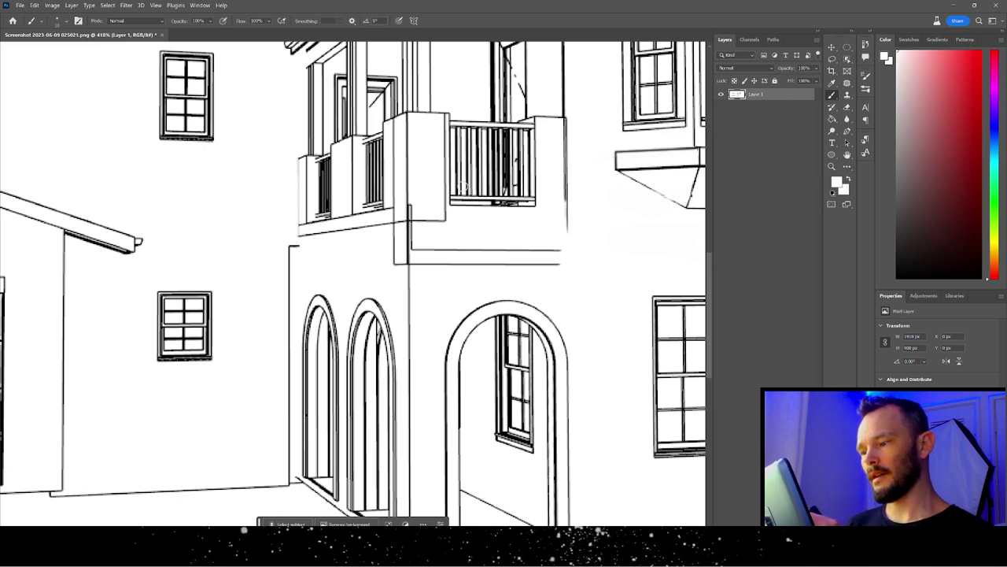
{"action": "left_click_drag", "start_coordinate": [573, 257], "coordinate": [525, 252]}
{"action": "mouse_move", "coordinate": [571, 225]}
{"action": "left_mouse_down"}
{"action": "mouse_move", "coordinate": [537, 250]}
{"action": "mouse_move", "coordinate": [428, 244]}
{"action": "mouse_move", "coordinate": [417, 261]}
{"action": "mouse_move", "coordinate": [526, 261]}
{"action": "left_mouse_up"}
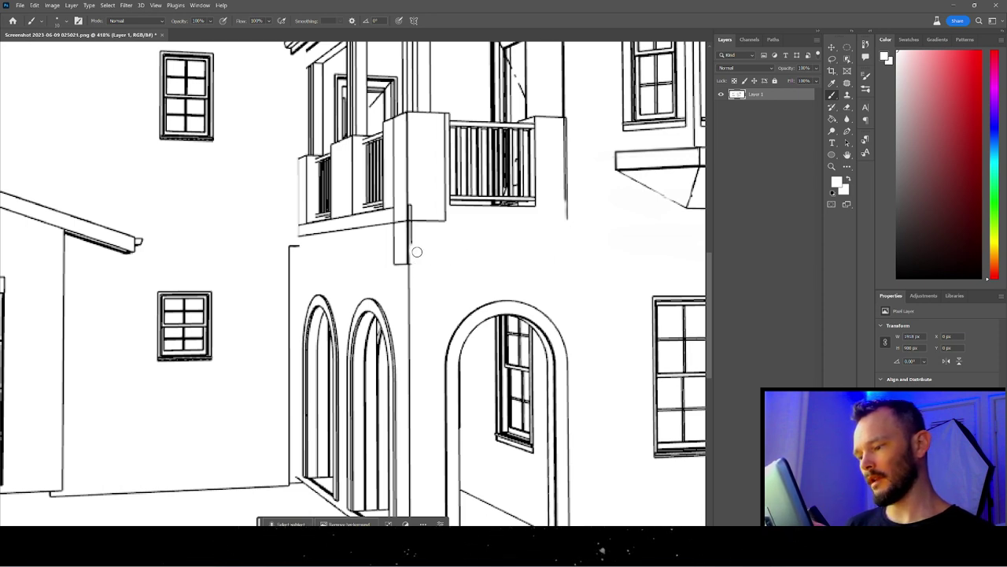
{"action": "mouse_move", "coordinate": [405, 265]}
{"action": "left_mouse_down"}
{"action": "mouse_move", "coordinate": [387, 245]}
{"action": "mouse_move", "coordinate": [396, 269]}
{"action": "left_mouse_up"}
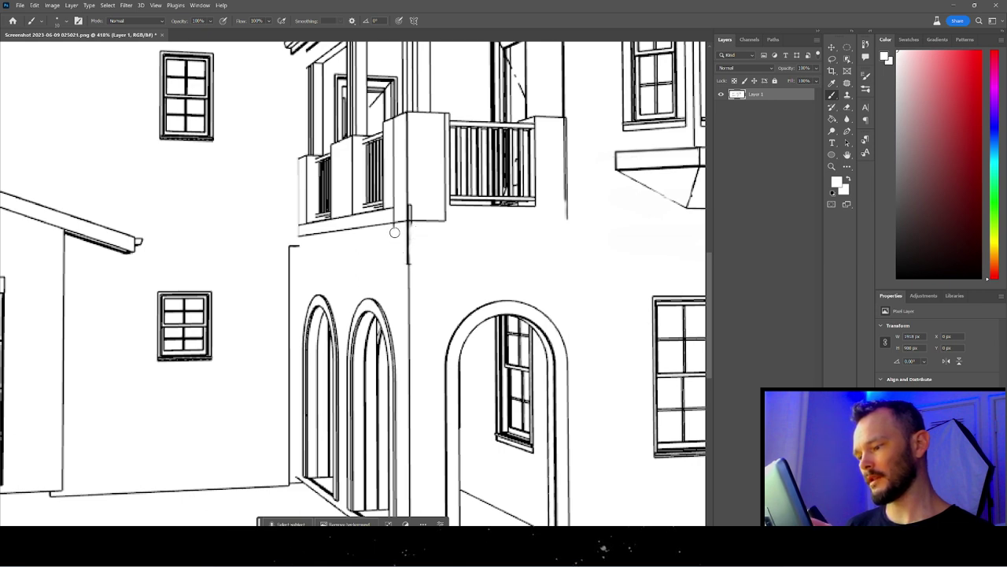
{"action": "left_click_drag", "start_coordinate": [393, 224], "coordinate": [390, 212]}
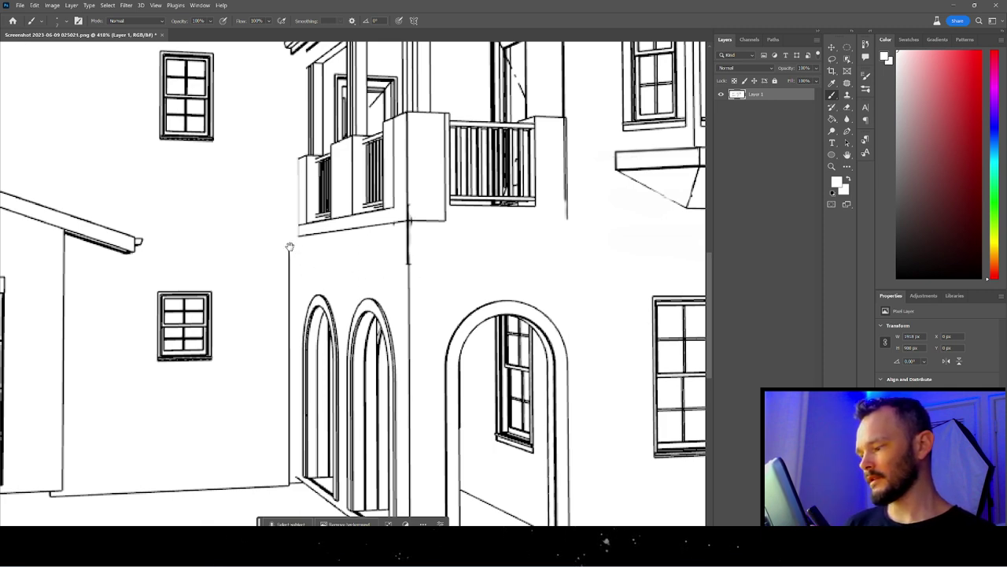
Step: Draw a straight black line across the front facade from the balcony's lower corner to the far wall edge, below the bay window
{"action": "left_click_drag", "start_coordinate": [290, 247], "coordinate": [582, 263]}
{"action": "left_click_drag", "start_coordinate": [399, 234], "coordinate": [231, 236]}
{"action": "left_click_drag", "start_coordinate": [645, 221], "coordinate": [291, 164]}
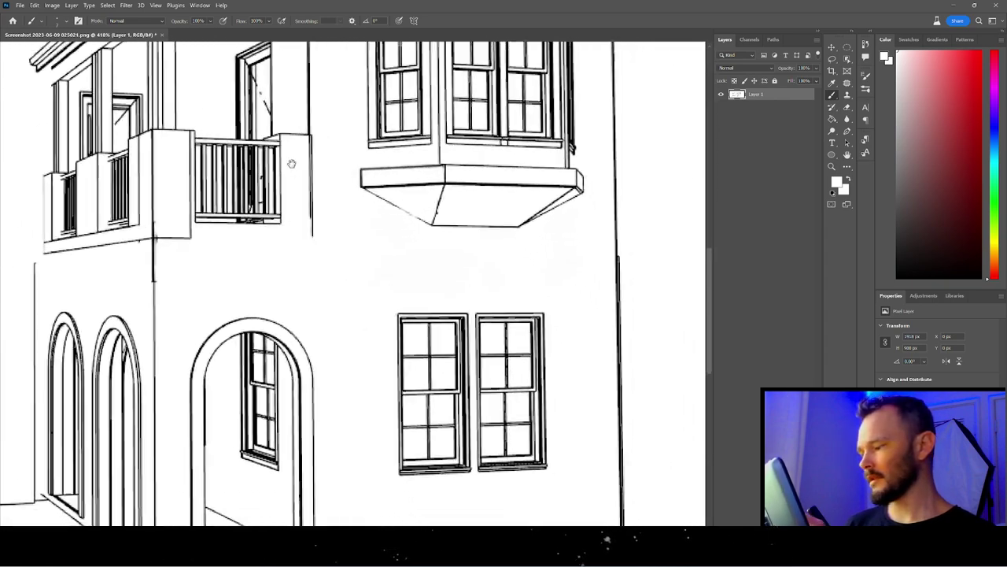
{"action": "scroll", "coordinate": [291, 164], "scroll_direction": "down", "scroll_amount": 3}
{"action": "scroll", "coordinate": [292, 164], "scroll_direction": "right", "scroll_amount": 3}
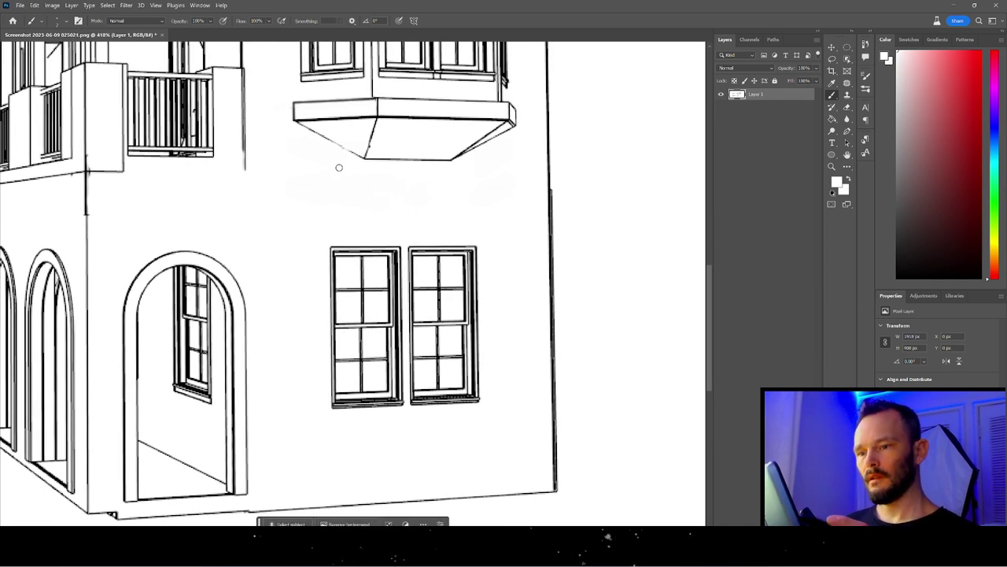
{"action": "key", "text": "d"}
{"action": "right_click", "coordinate": [98, 172], "text": "alt"}
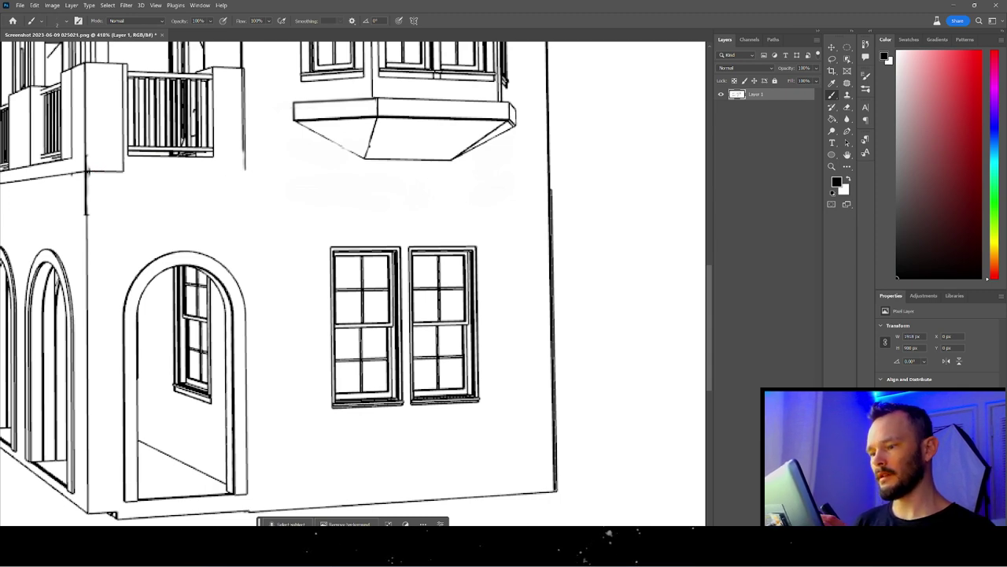
{"action": "left_click", "coordinate": [549, 171], "text": "shift"}
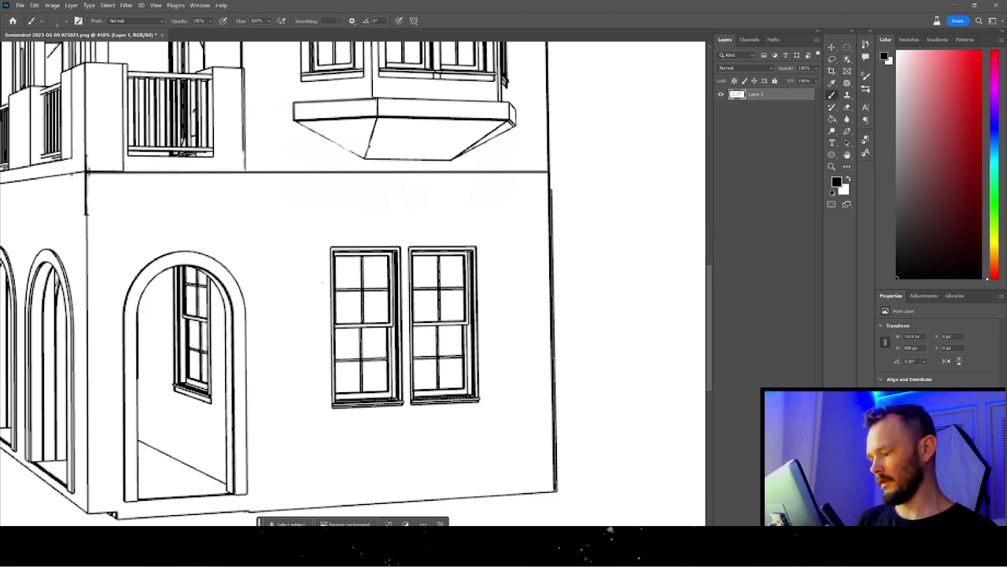
Step: Examine the whole house line drawing for remaining stray or missing lines
{"action": "mouse_move", "coordinate": [276, 318]}
{"action": "left_mouse_down"}
{"action": "mouse_move", "coordinate": [369, 281]}
{"action": "mouse_move", "coordinate": [517, 255]}
{"action": "mouse_move", "coordinate": [512, 261]}
{"action": "left_mouse_up"}
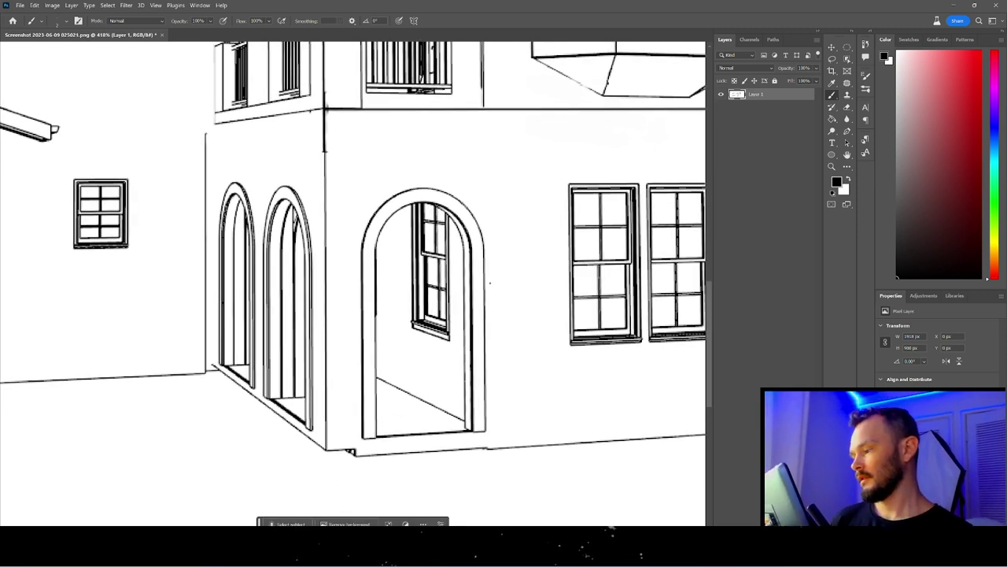
{"action": "scroll", "coordinate": [494, 280], "scroll_direction": "down", "scroll_amount": 2}
{"action": "scroll", "coordinate": [508, 290], "scroll_direction": "down", "scroll_amount": 3}
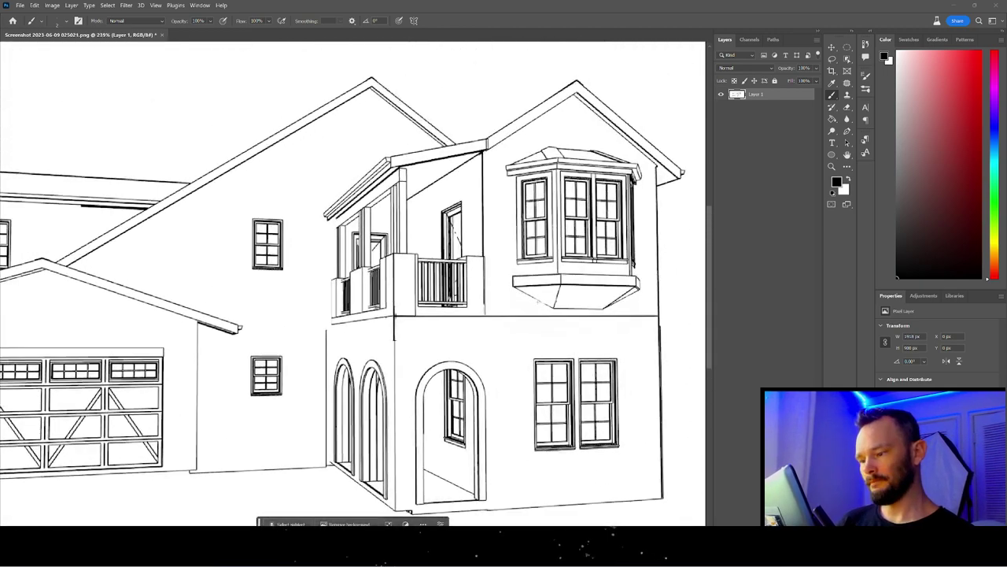
{"action": "scroll", "coordinate": [534, 296], "scroll_direction": "down", "scroll_amount": 1}
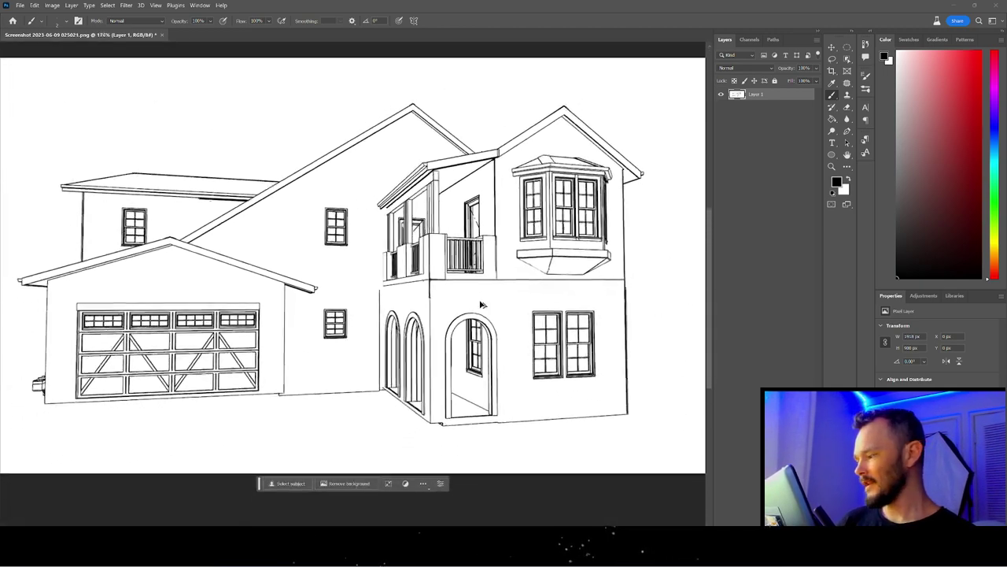
{"action": "scroll", "coordinate": [480, 300], "scroll_direction": "down", "scroll_amount": 1}
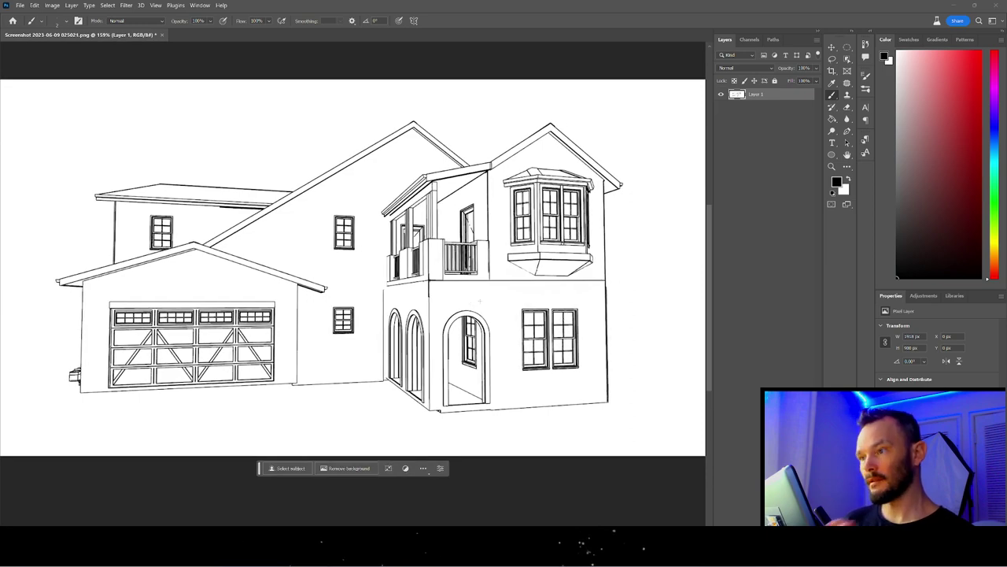
{"action": "scroll", "coordinate": [480, 300], "scroll_direction": "up", "scroll_amount": 1}
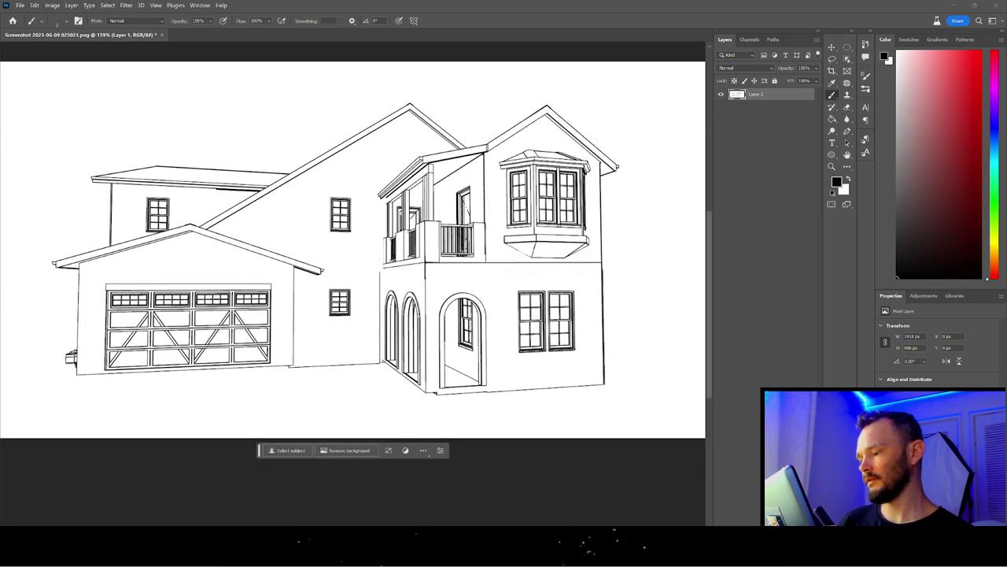
{"action": "scroll", "coordinate": [482, 303], "scroll_direction": "up", "scroll_amount": 1}
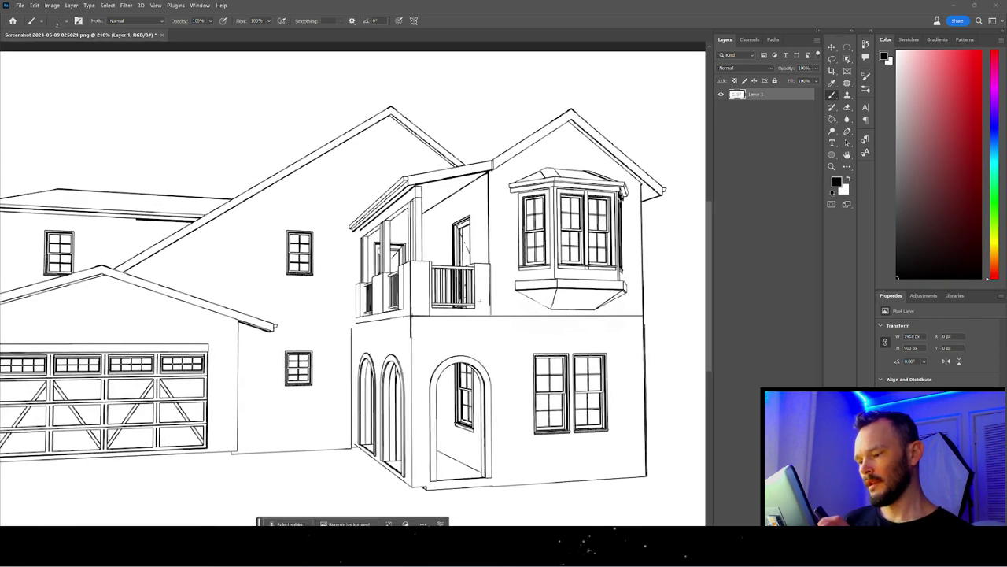
{"action": "scroll", "coordinate": [480, 300], "scroll_direction": "down", "scroll_amount": 1}
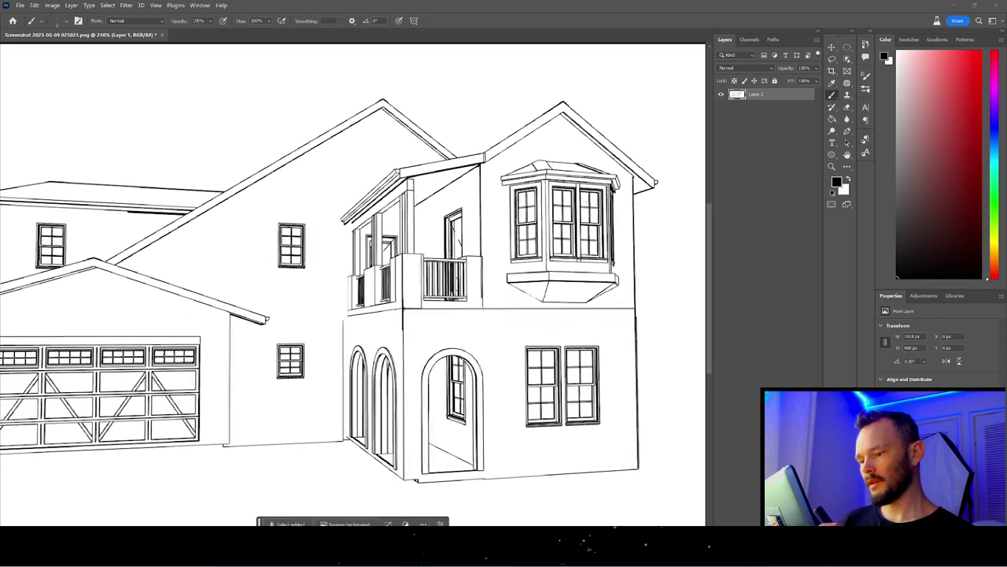
{"action": "scroll", "coordinate": [589, 203], "scroll_direction": "down", "scroll_amount": 1}
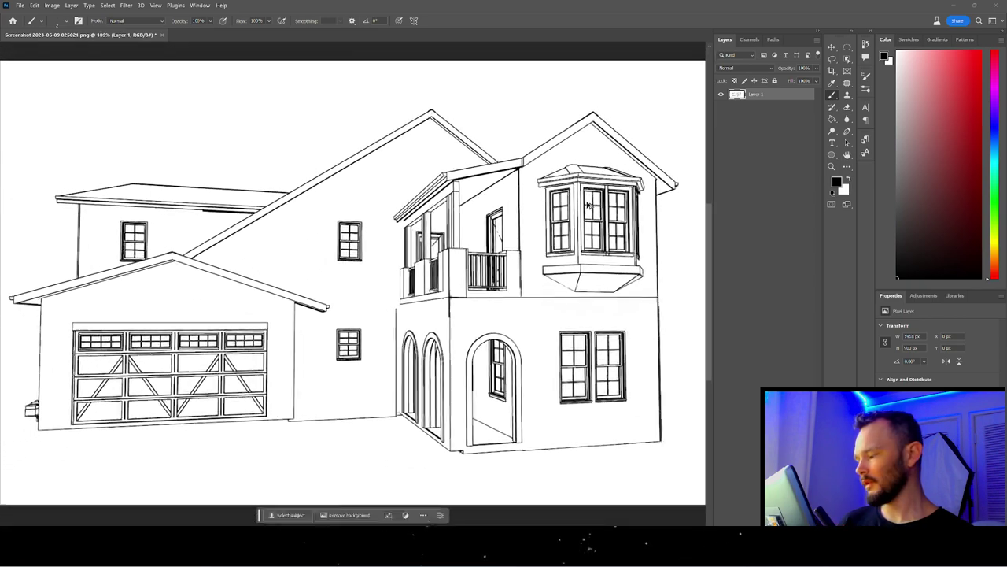
{"action": "scroll", "coordinate": [394, 378], "scroll_direction": "down", "scroll_amount": 1}
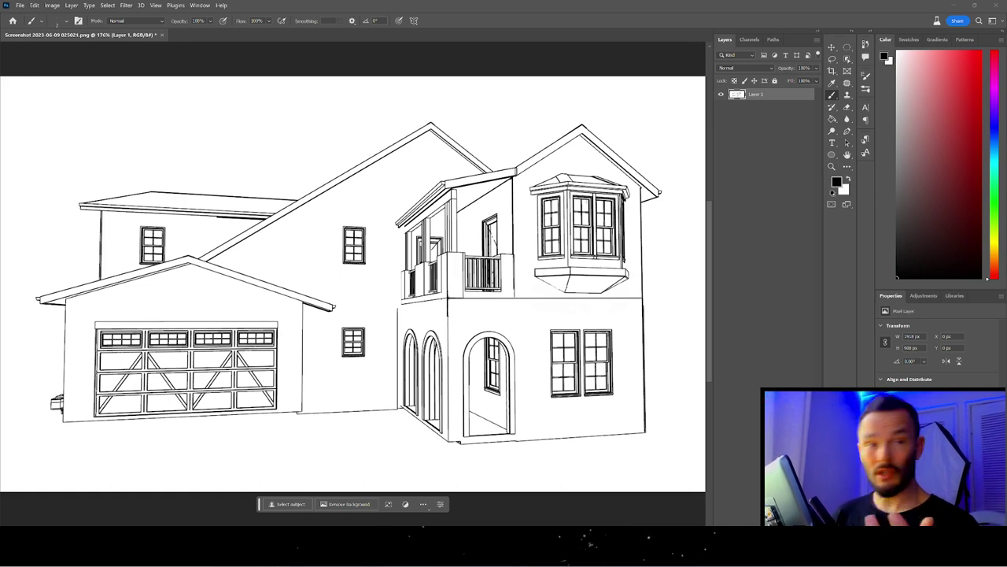
{"action": "scroll", "coordinate": [587, 204], "scroll_direction": "down", "scroll_amount": 4}
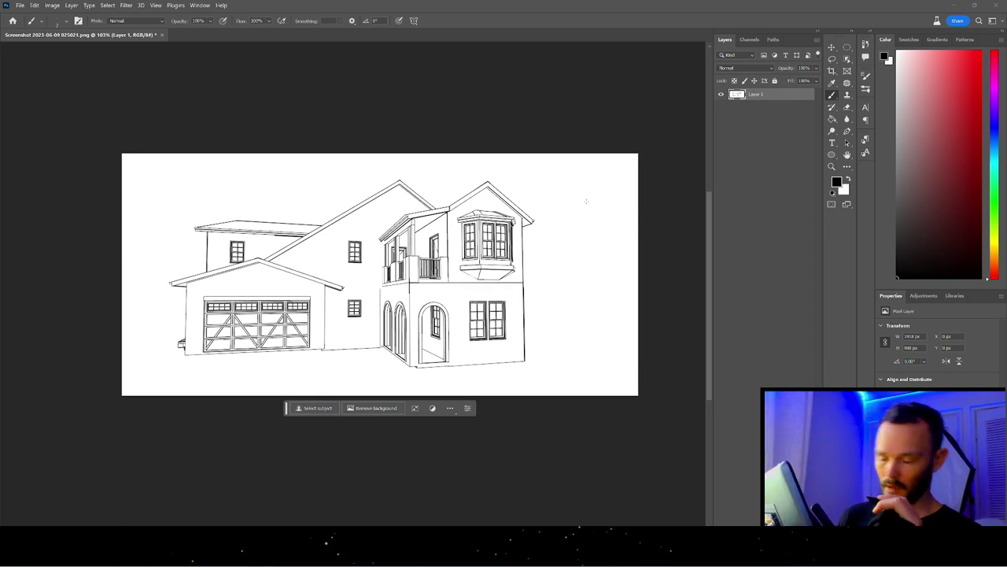
Step: Crop the drawing to a 1:1 square that encloses the whole house, extending the canvas above and below it
{"action": "key", "text": "c"}
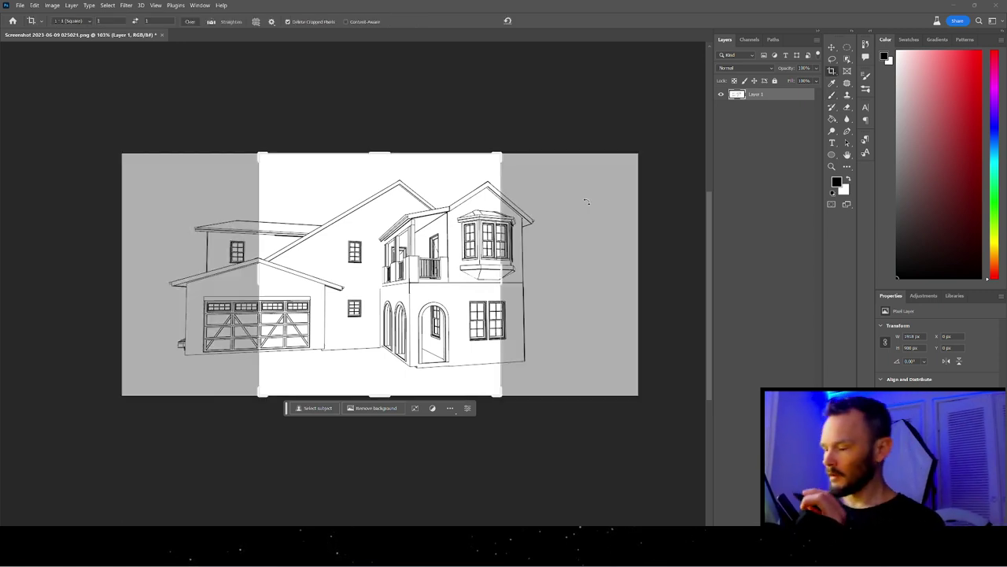
{"action": "scroll", "coordinate": [586, 202], "scroll_direction": "down", "scroll_amount": 1}
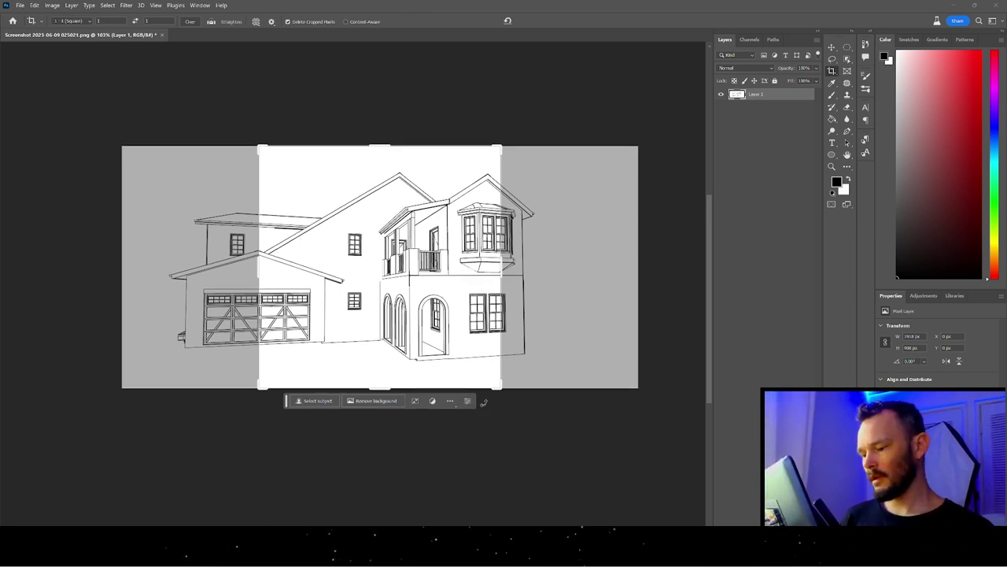
{"action": "left_click_drag", "start_coordinate": [495, 386], "coordinate": [629, 459]}
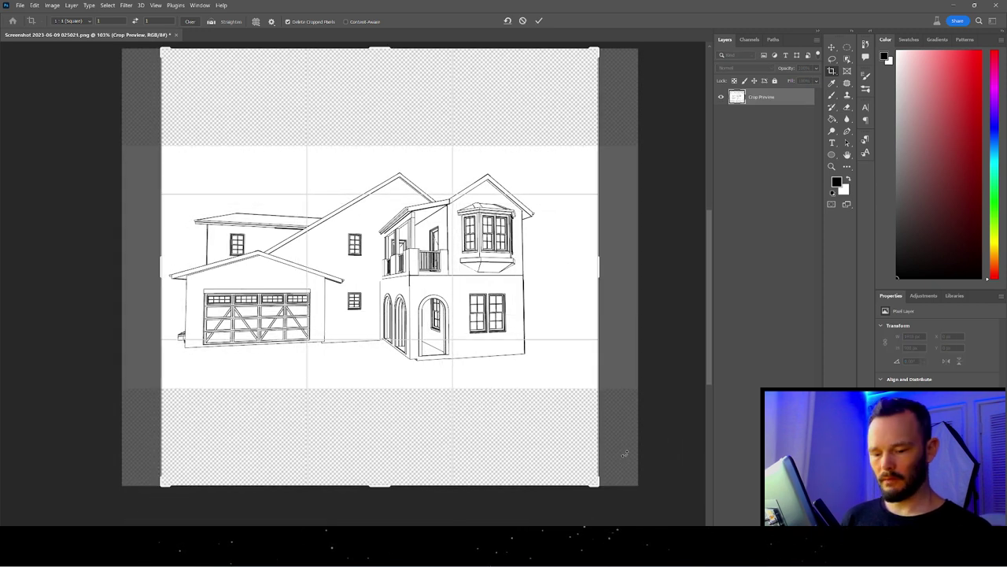
{"action": "key", "text": "Return"}
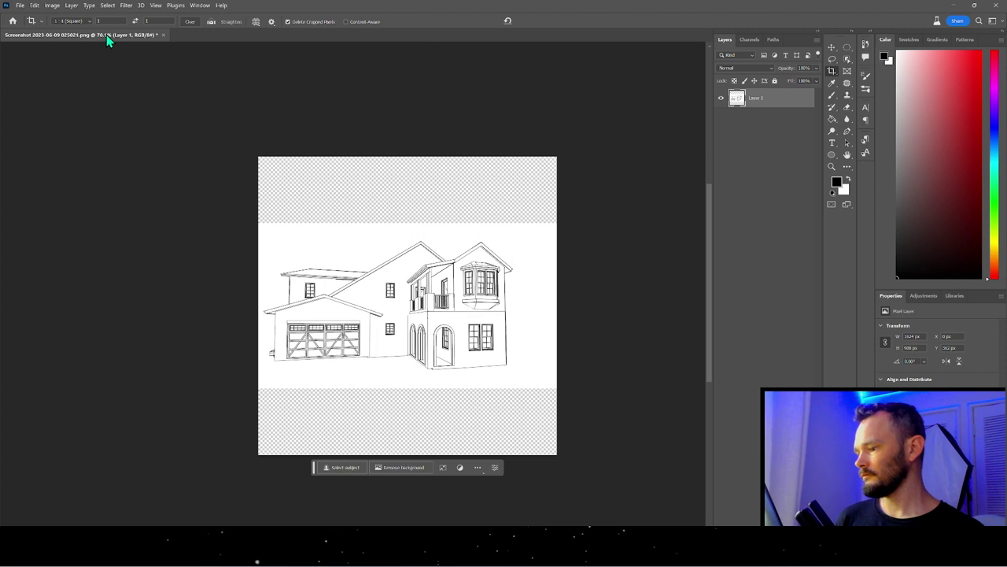
{"action": "key", "text": "ctrl+alt+shift+w"}
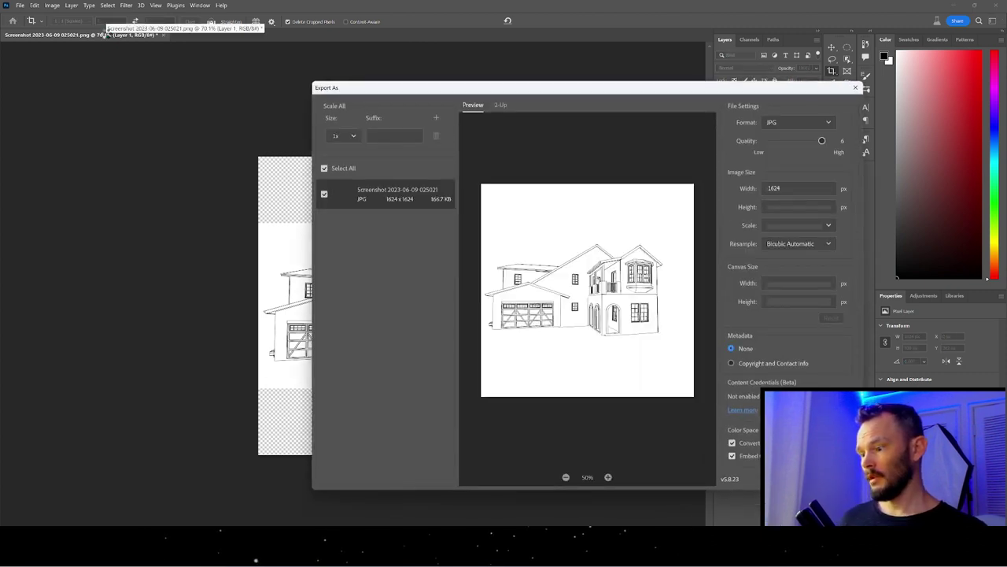
{"action": "double_click", "coordinate": [796, 186]}
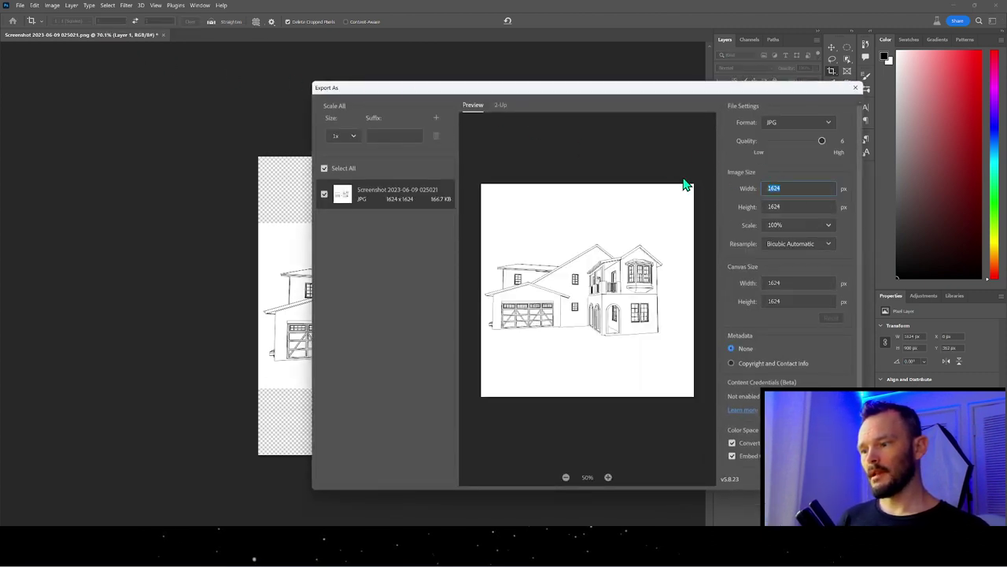
{"action": "type", "text": "51"}
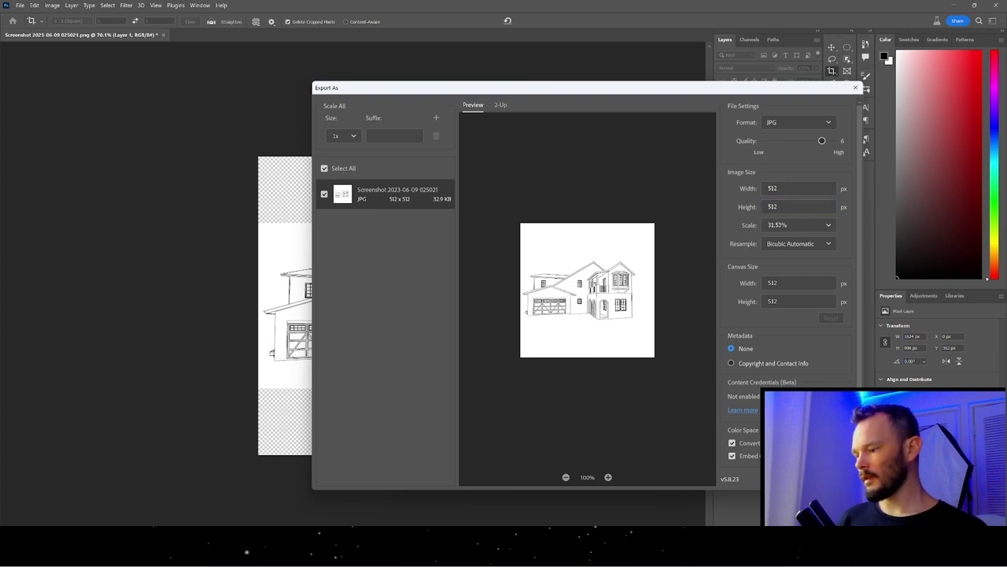
{"action": "key", "text": "Escape"}
Step: Paint white over the diagonal braces and vertical dividers in the garage door's panel row just below its windows
{"action": "scroll", "coordinate": [355, 380], "scroll_direction": "up", "scroll_amount": 6}
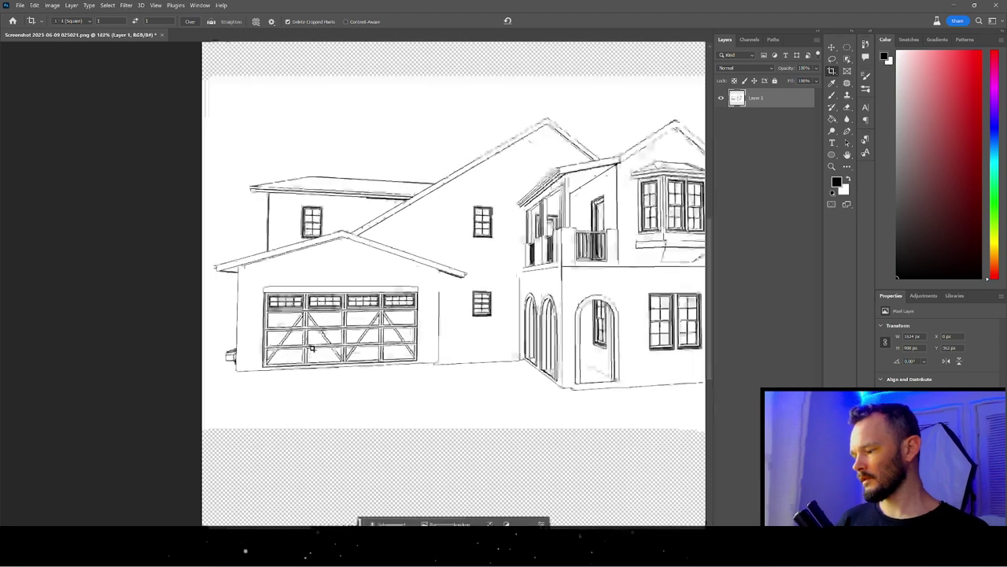
{"action": "scroll", "coordinate": [413, 316], "scroll_direction": "up", "scroll_amount": 2}
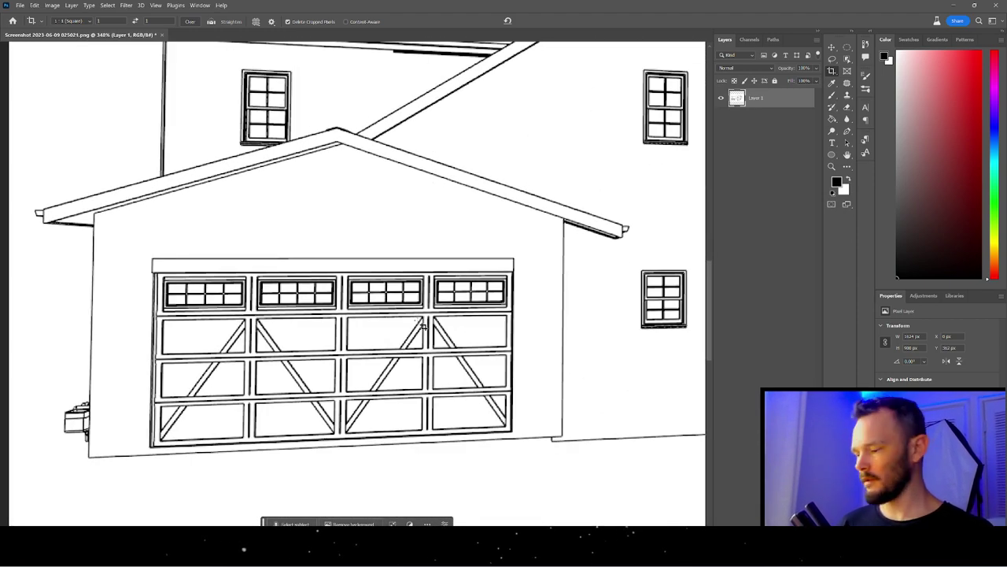
{"action": "key", "text": "b"}
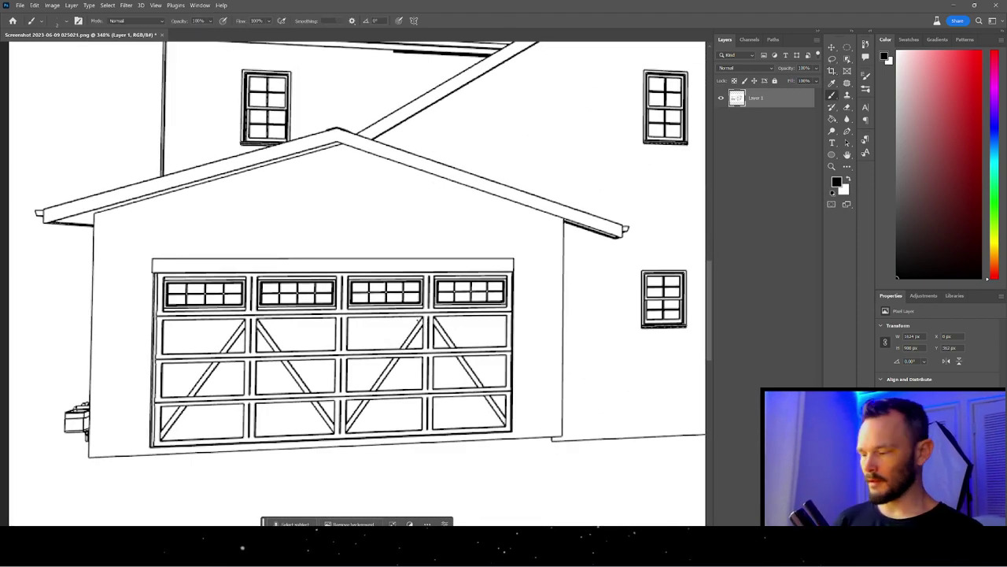
{"action": "mouse_move", "coordinate": [391, 330]}
{"action": "left_mouse_down"}
{"action": "mouse_move", "coordinate": [407, 367]}
{"action": "mouse_move", "coordinate": [408, 486]}
{"action": "left_mouse_up"}
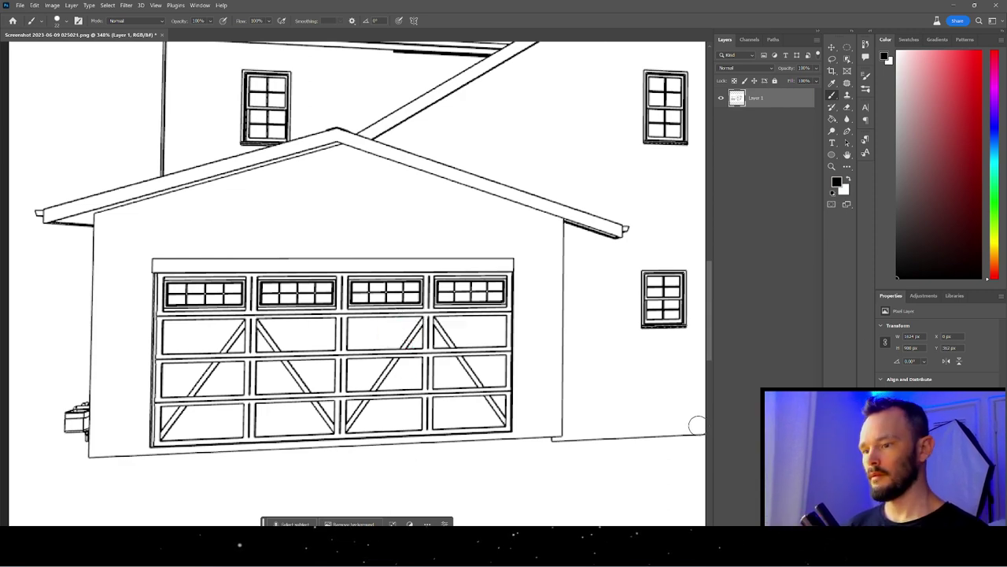
{"action": "left_click", "coordinate": [898, 52]}
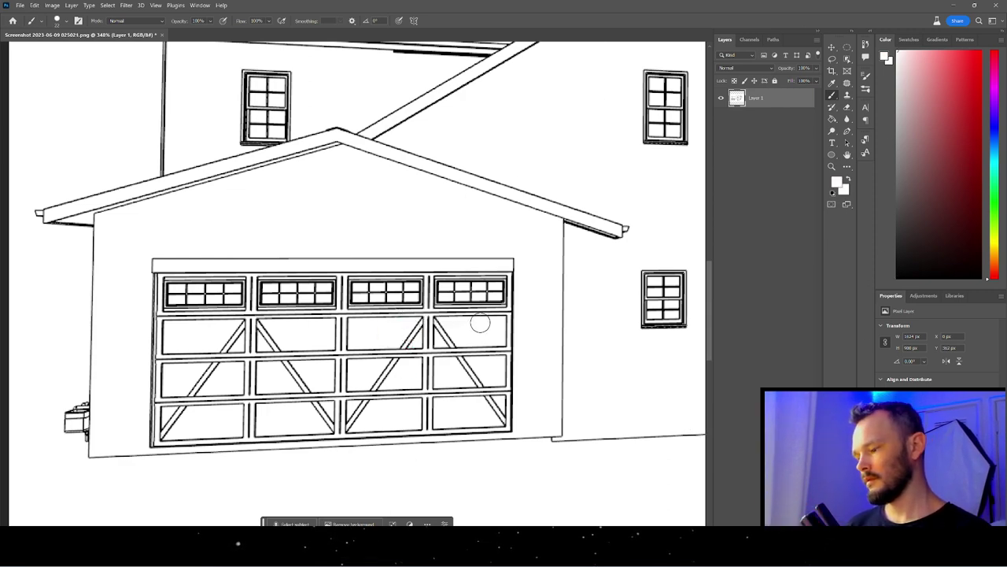
{"action": "right_click", "coordinate": [477, 334]}
{"action": "key", "text": "Escape"}
{"action": "left_click_drag", "start_coordinate": [468, 322], "coordinate": [469, 324]}
{"action": "left_click", "coordinate": [172, 327], "text": "shift"}
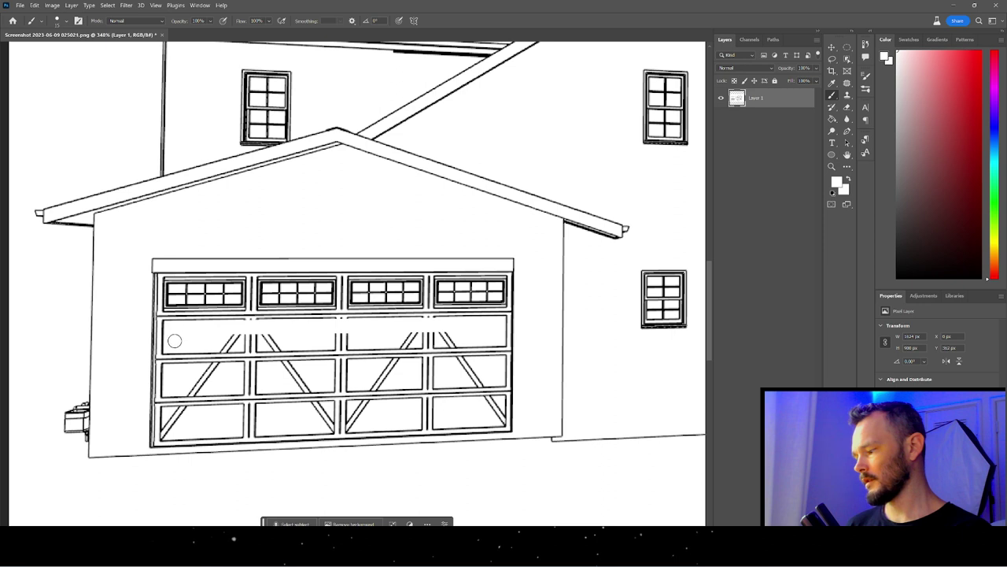
{"action": "left_click", "coordinate": [479, 332], "text": "shift"}
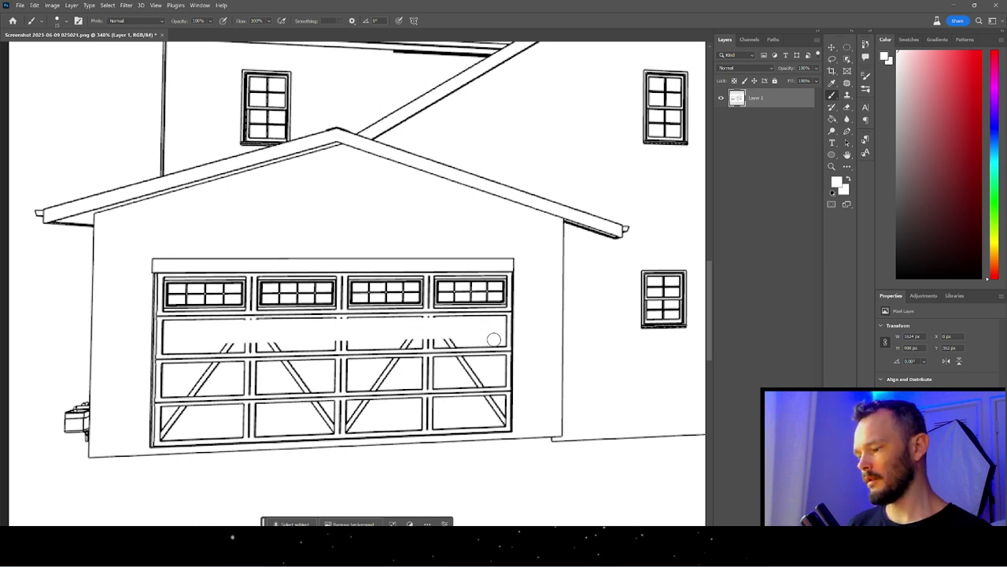
{"action": "left_click", "coordinate": [171, 346], "text": "shift"}
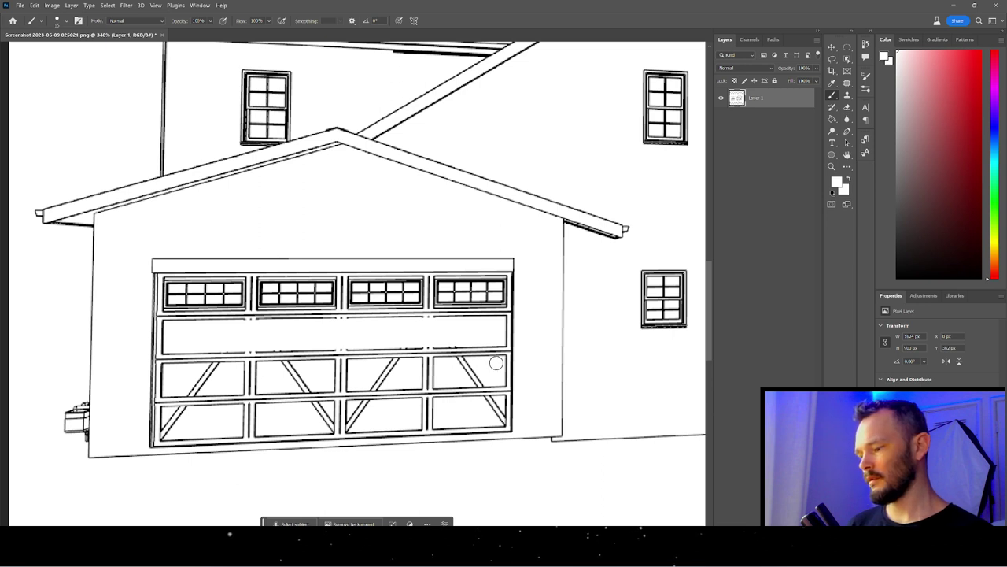
Step: Paint white over the diagonal braces and vertical dividers in the second panel row below the garage door's windows
{"action": "left_click", "coordinate": [177, 369], "text": "shift"}
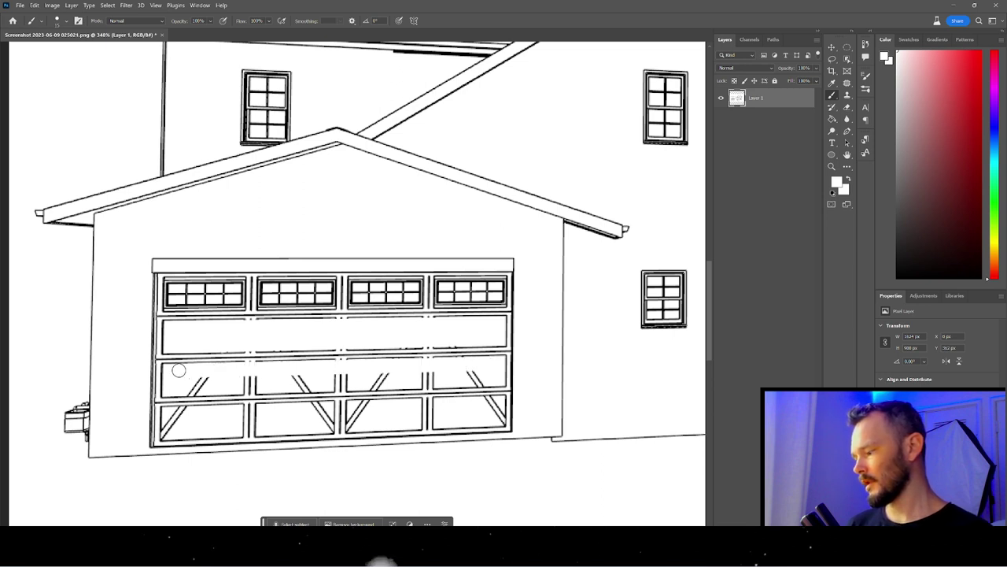
{"action": "left_click", "coordinate": [496, 380], "text": "shift"}
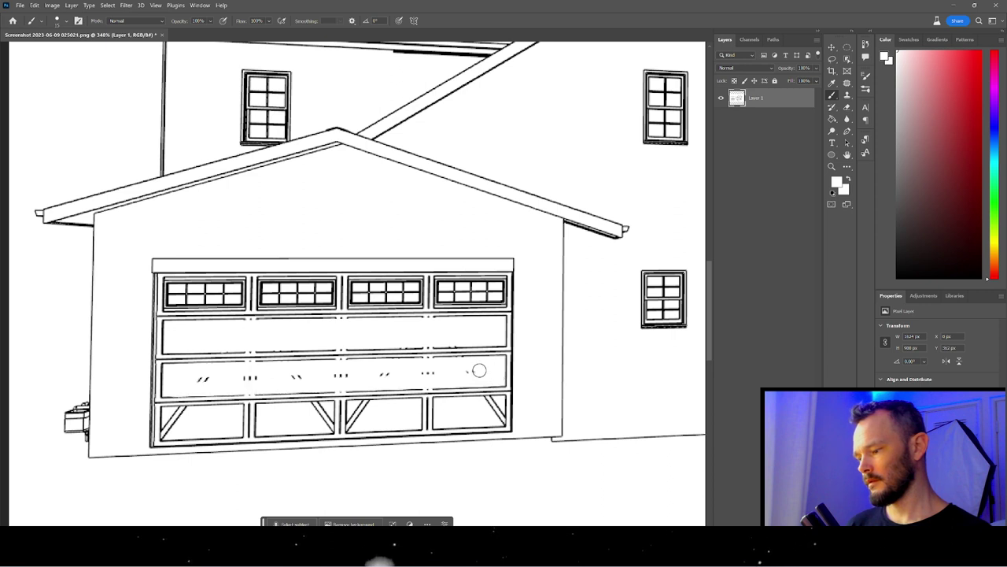
{"action": "left_click", "coordinate": [183, 378], "text": "shift"}
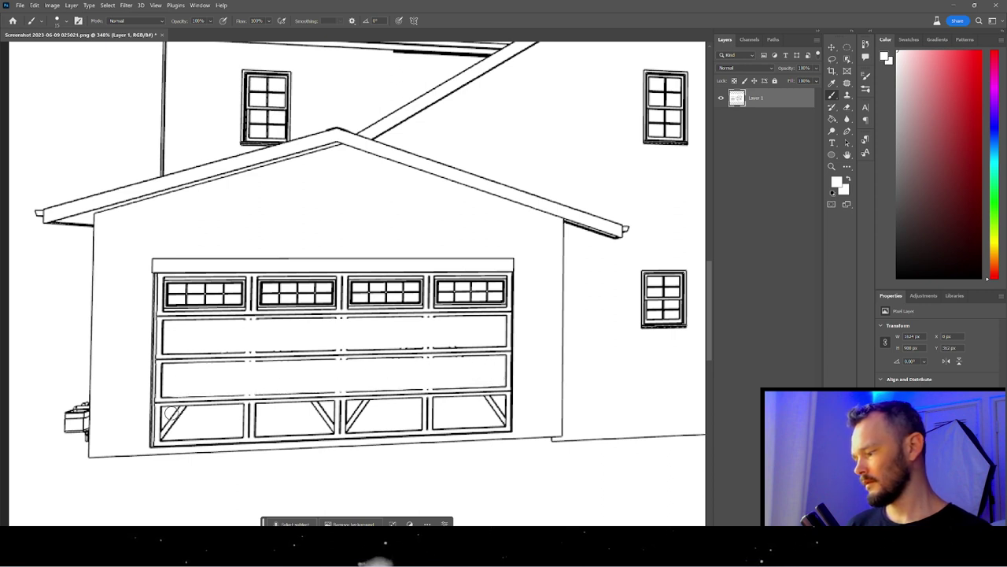
Step: Paint white over the braces and dividers in the garage door's lowest panel row, and return to a small black brush
{"action": "left_click", "coordinate": [496, 401], "text": "shift"}
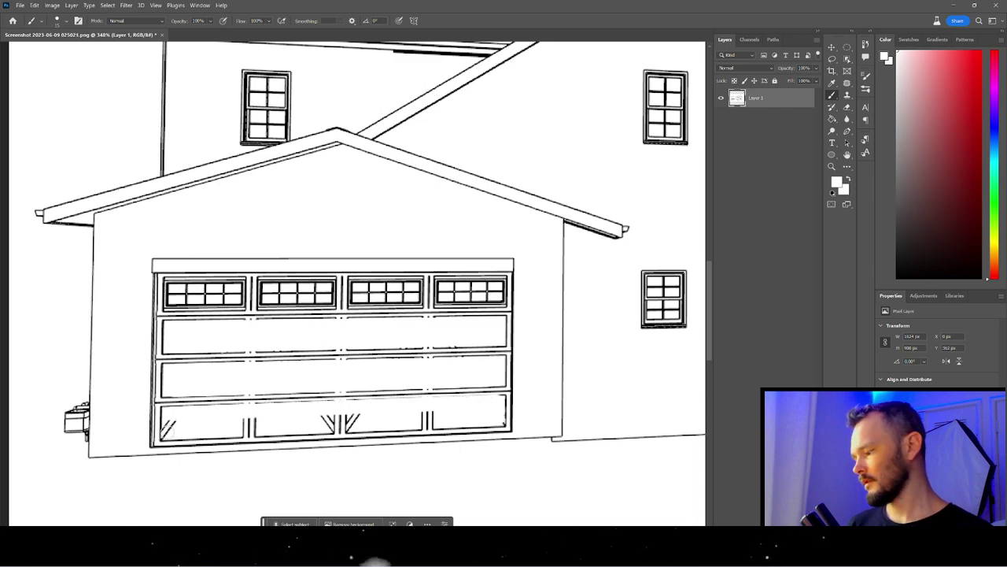
{"action": "left_click", "coordinate": [169, 430], "text": "shift"}
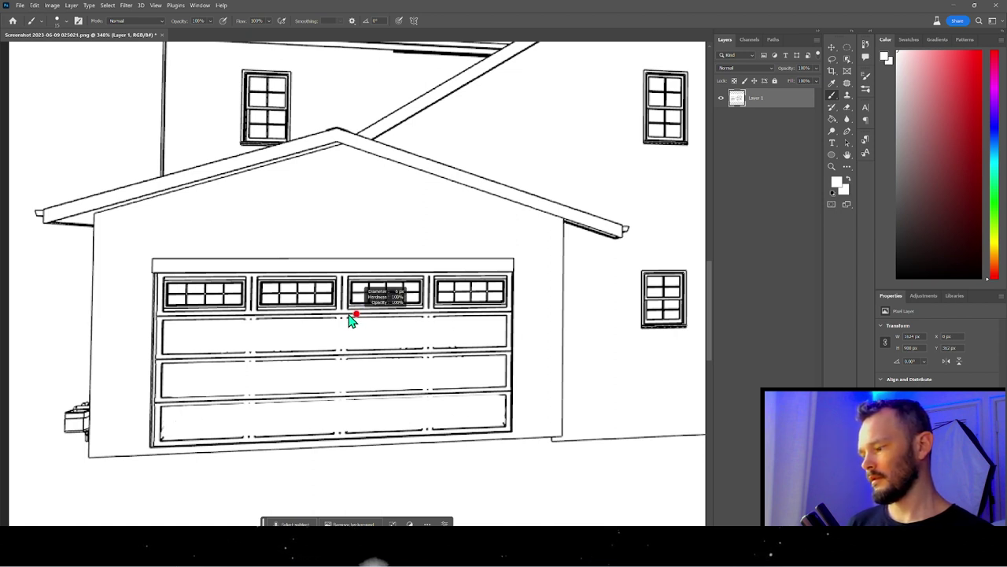
{"action": "key", "text": "d"}
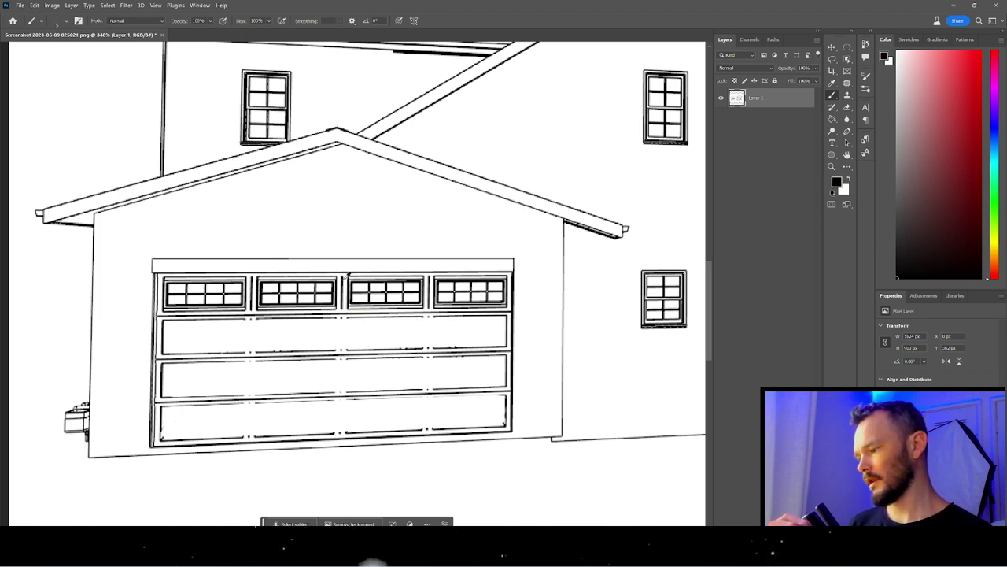
{"action": "key", "text": "bracketleft"}
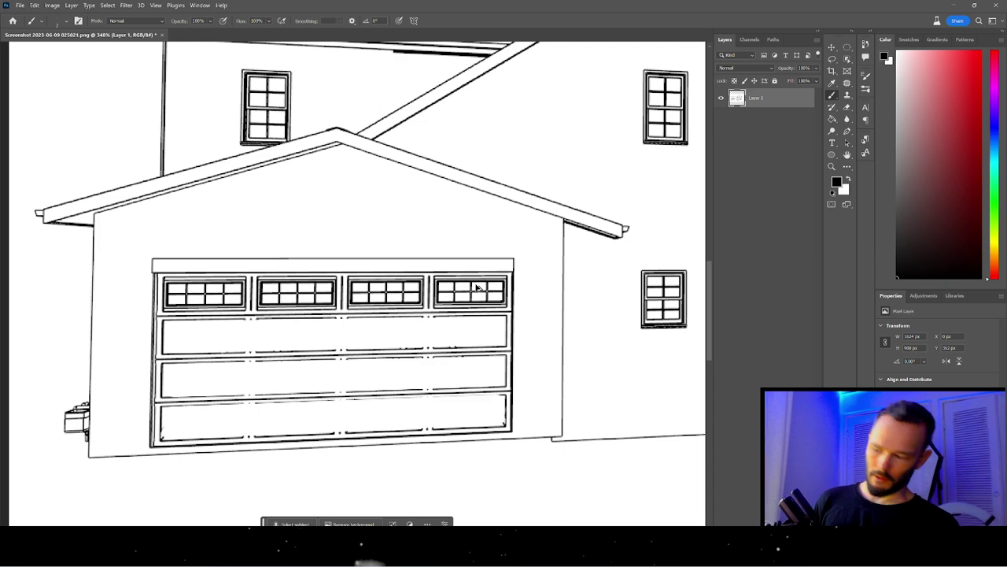
Step: Export the drawing as a 1624 x 1624 px JPG, replacing the MSK W file in the Send and Delete folder
{"action": "key", "text": "ctrl+alt+shift+w"}
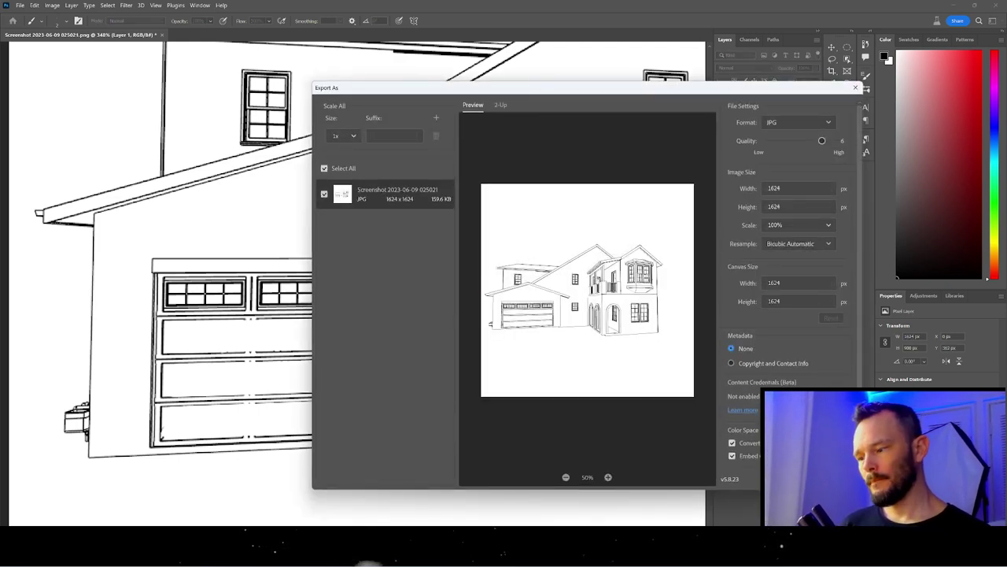
{"action": "key", "text": "Return"}
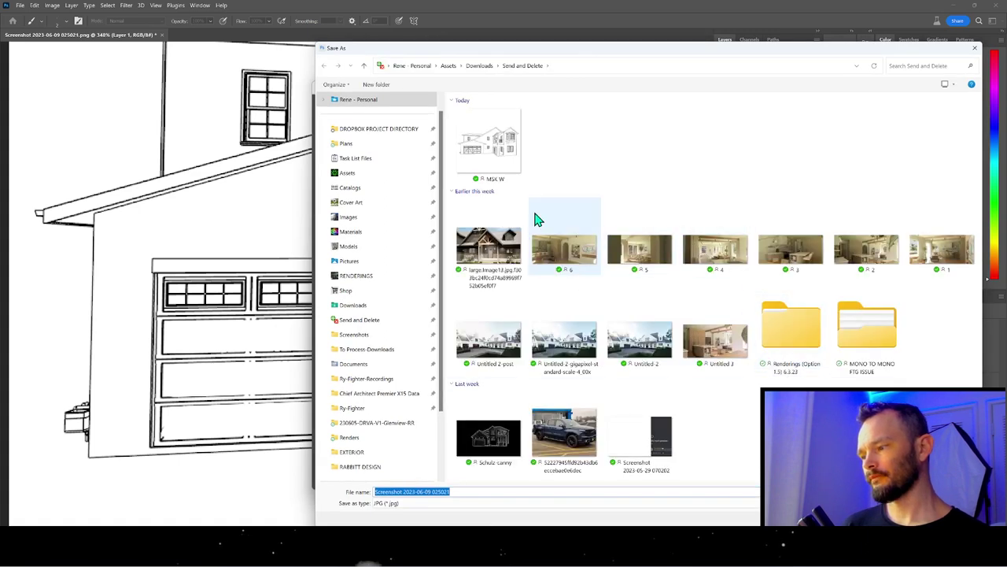
{"action": "double_click", "coordinate": [500, 160]}
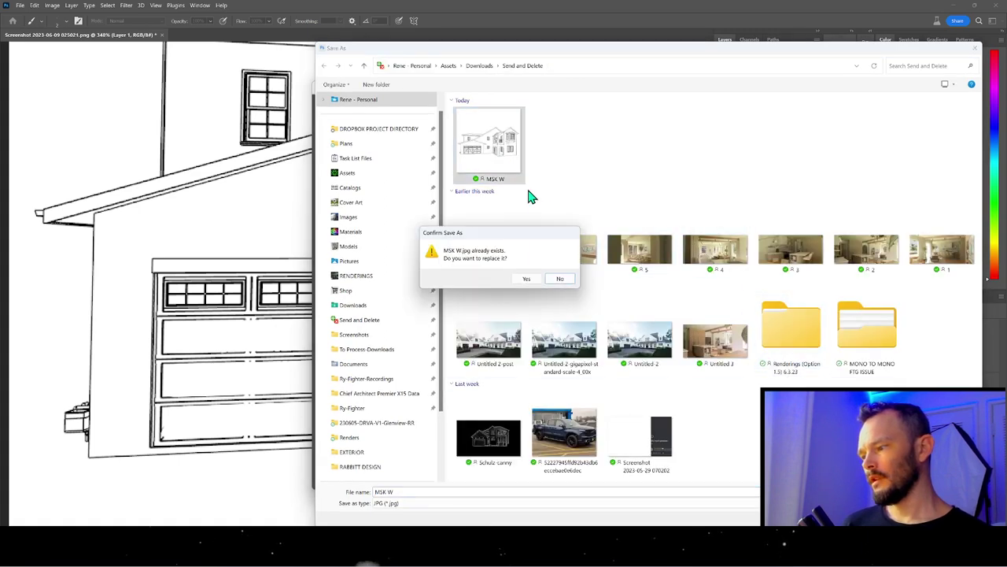
{"action": "left_click", "coordinate": [524, 279]}
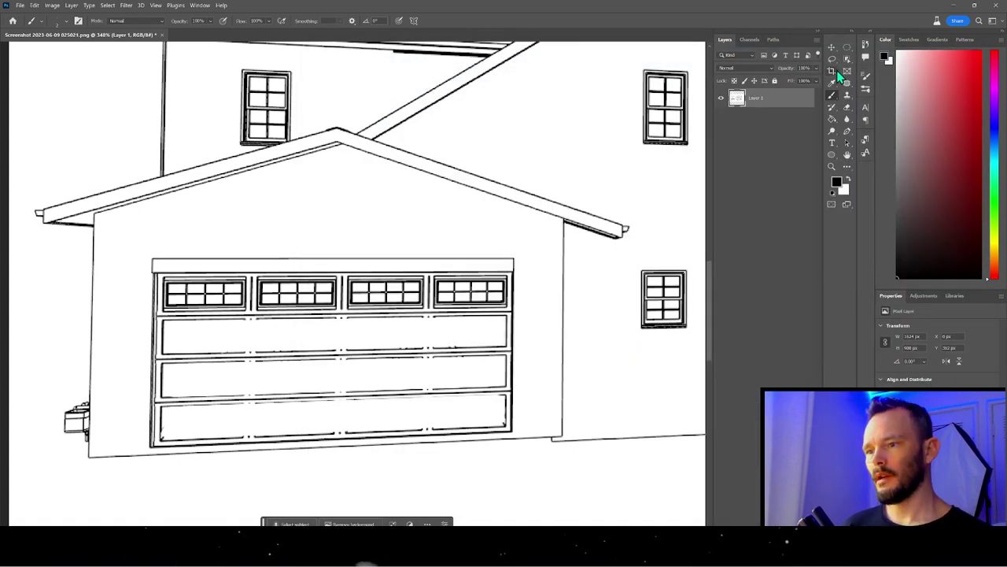
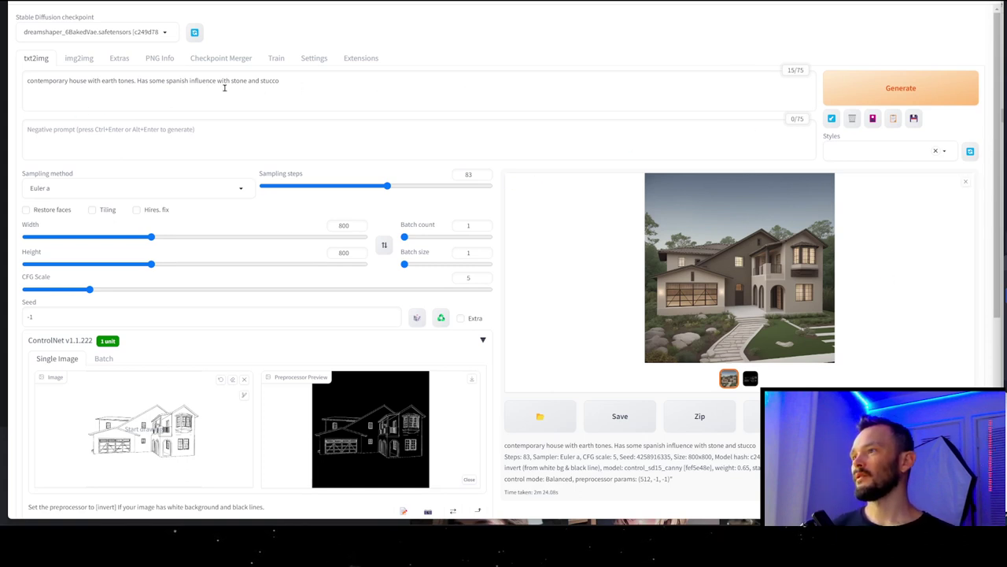
Step: In the Stable Diffusion web UI, clear the txt2img prompt and remove the current ControlNet input image
{"action": "left_click_drag", "start_coordinate": [303, 85], "coordinate": [6, 83]}
{"action": "key", "text": "BackSpace"}
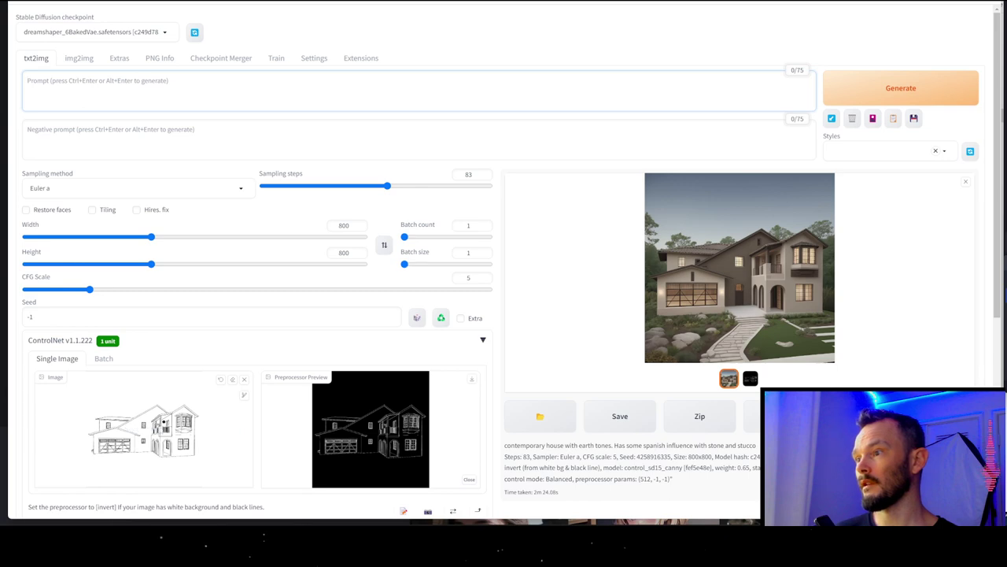
{"action": "left_click", "coordinate": [244, 380]}
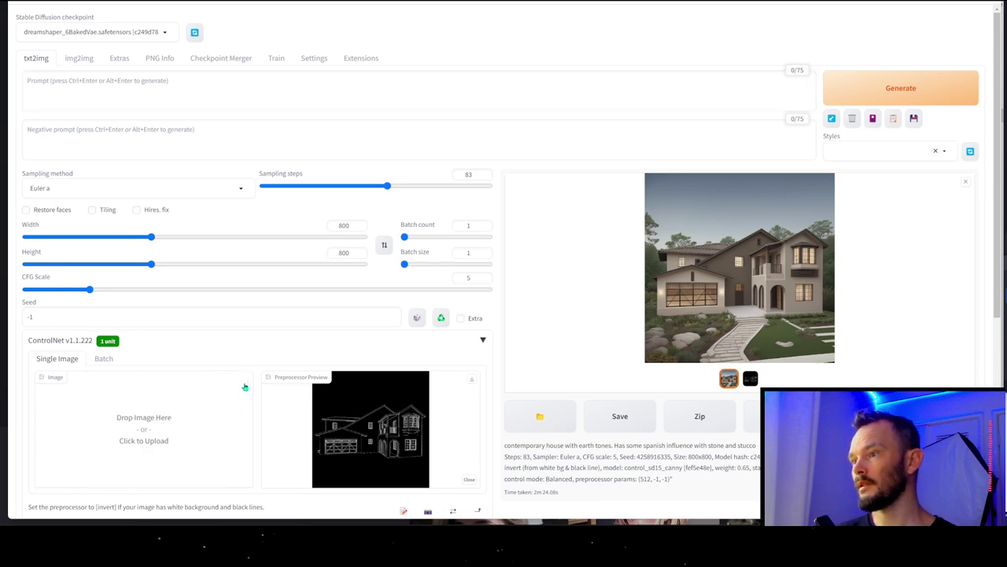
Step: Load the MSK W image from the Send and Delete folder as the ControlNet input image
{"action": "left_click", "coordinate": [155, 427]}
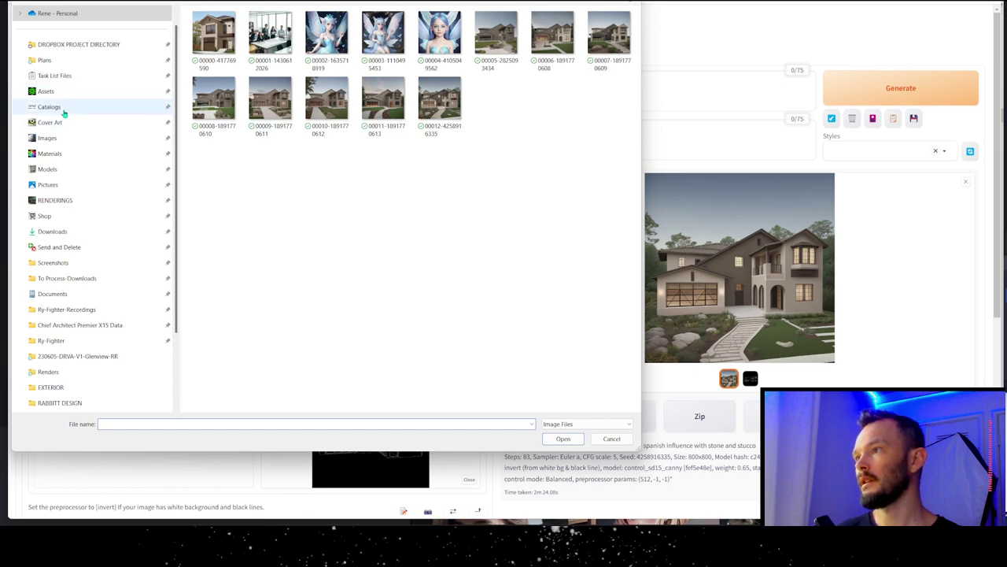
{"action": "left_click", "coordinate": [53, 262]}
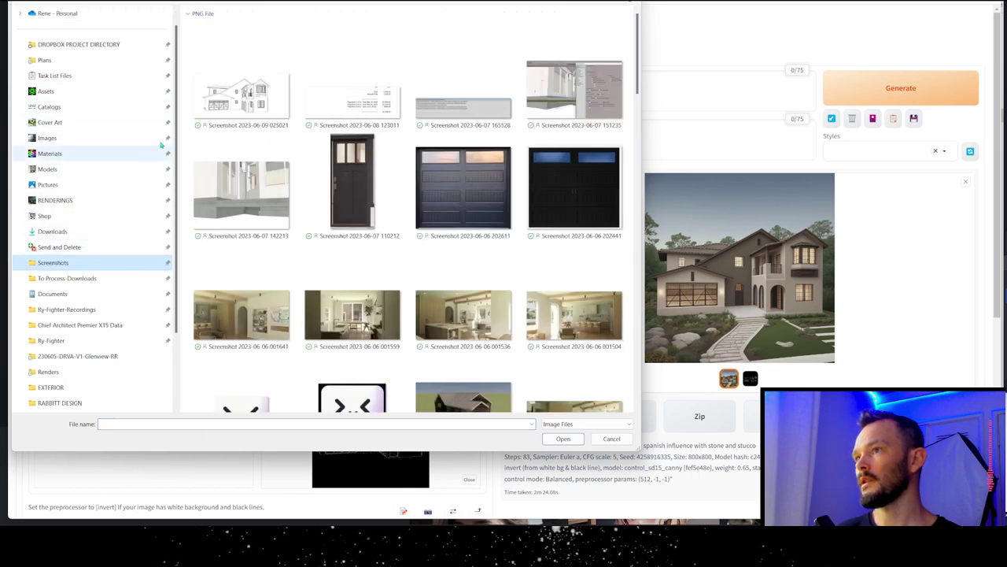
{"action": "left_click", "coordinate": [240, 94]}
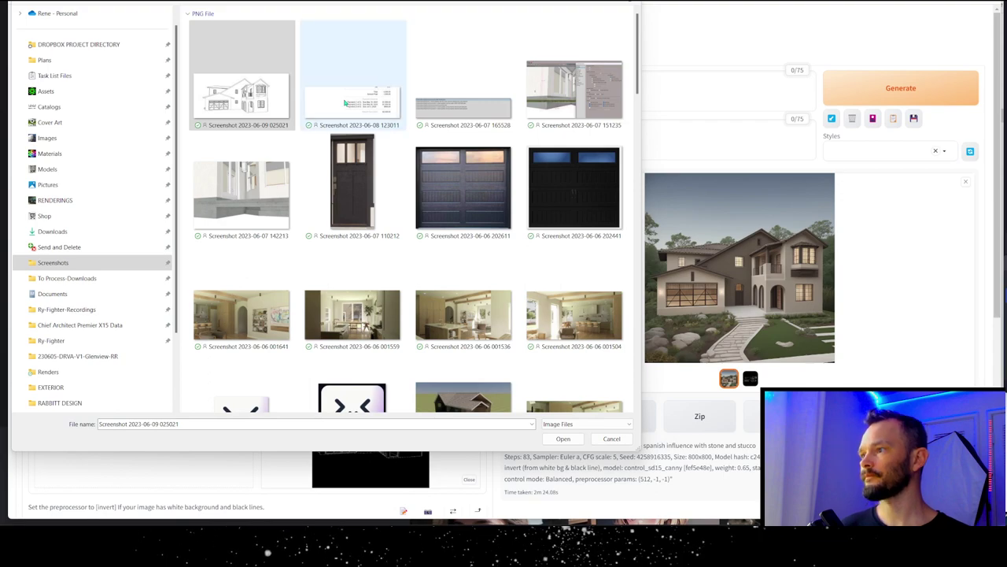
{"action": "left_click", "coordinate": [72, 247]}
{"action": "double_click", "coordinate": [266, 53]}
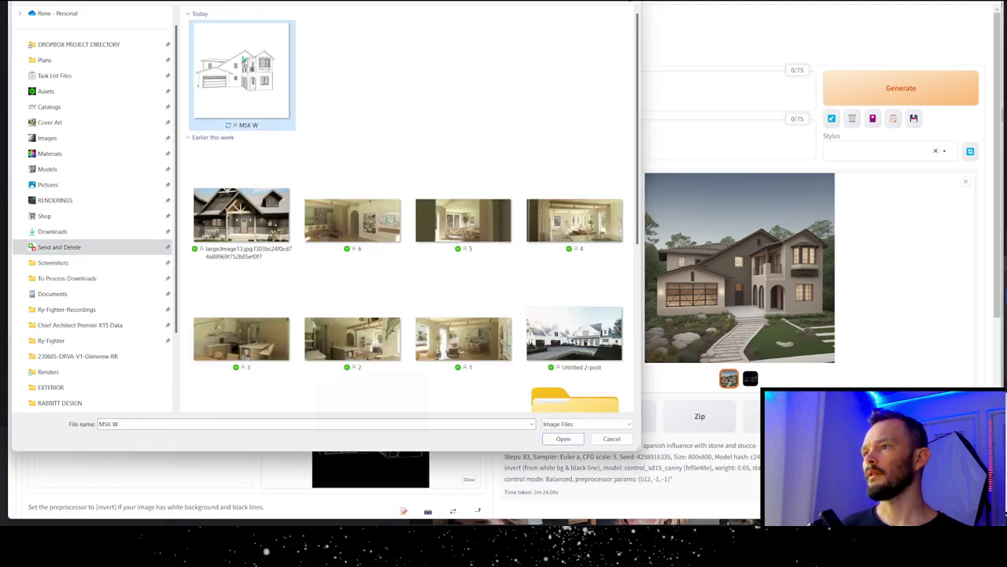
{"action": "scroll", "coordinate": [287, 309], "scroll_direction": "down", "scroll_amount": 2}
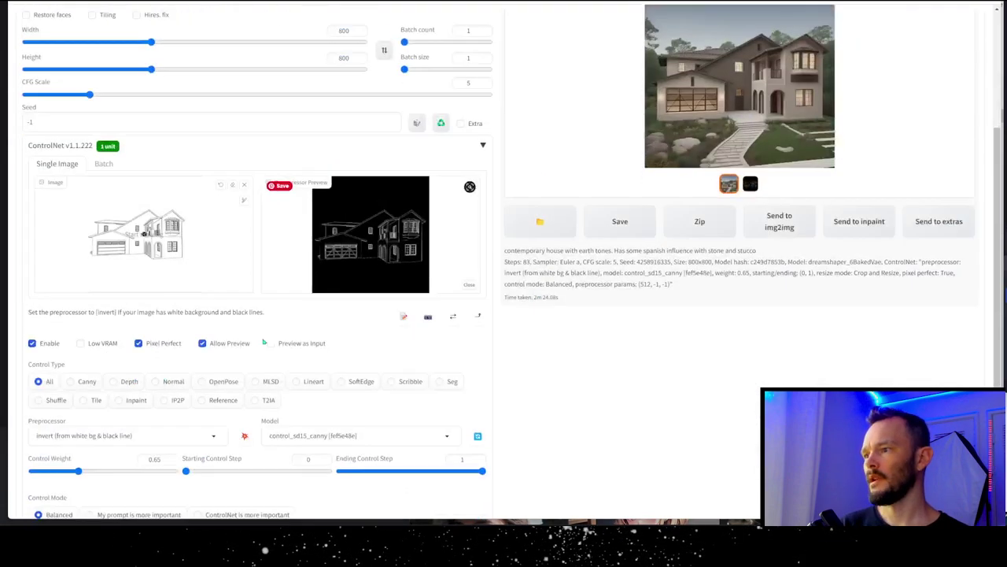
{"action": "scroll", "coordinate": [220, 403], "scroll_direction": "down", "scroll_amount": 1}
{"action": "scroll", "coordinate": [227, 399], "scroll_direction": "down", "scroll_amount": 1}
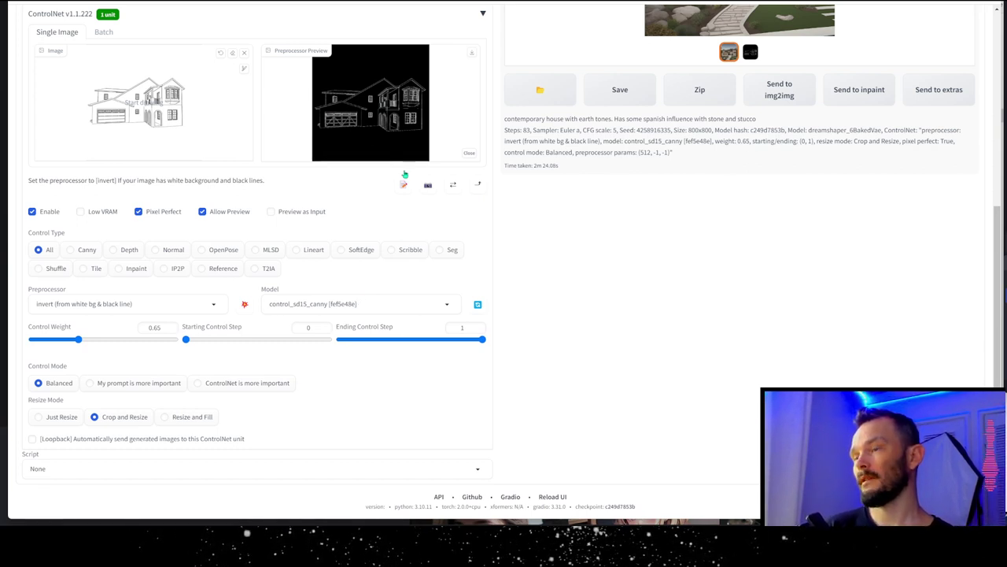
Step: Set both the width and height of the generated image to 512
{"action": "mouse_move", "coordinate": [381, 103]}
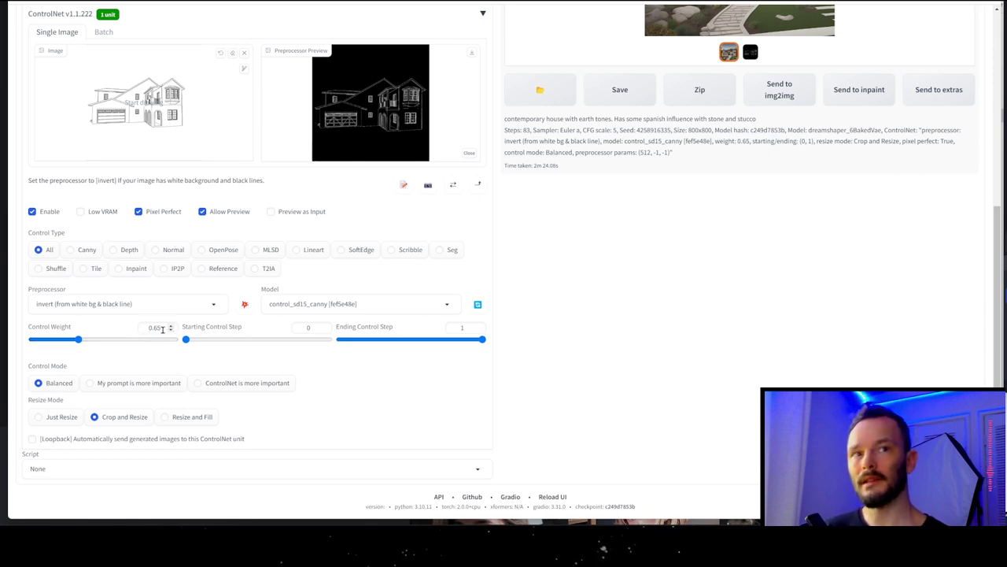
{"action": "scroll", "coordinate": [338, 315], "scroll_direction": "up", "scroll_amount": 4}
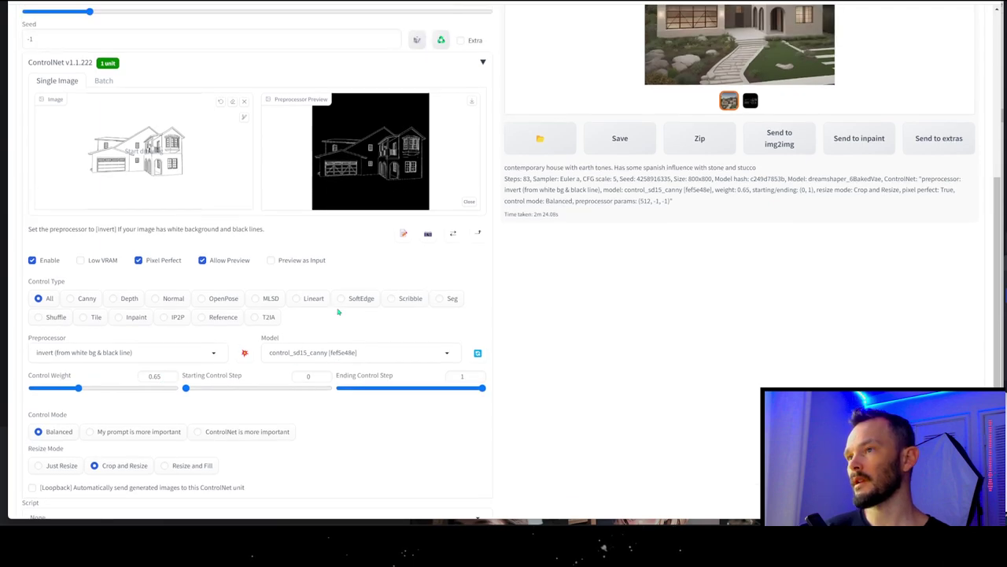
{"action": "scroll", "coordinate": [338, 313], "scroll_direction": "up", "scroll_amount": 1}
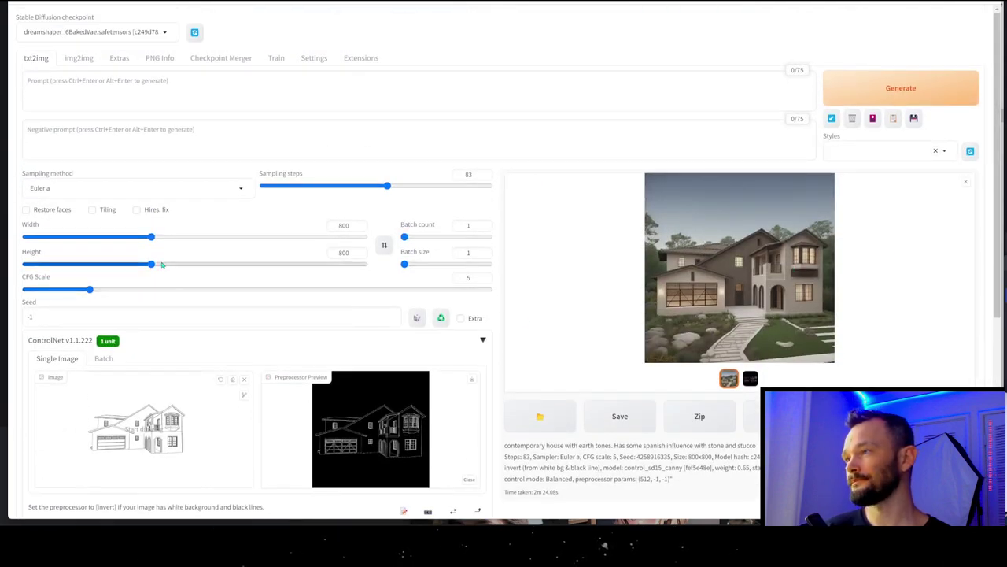
{"action": "left_click_drag", "start_coordinate": [356, 226], "coordinate": [323, 230]}
{"action": "type", "text": "512"}
{"action": "key", "text": "Tab"}
{"action": "type", "text": "512"}
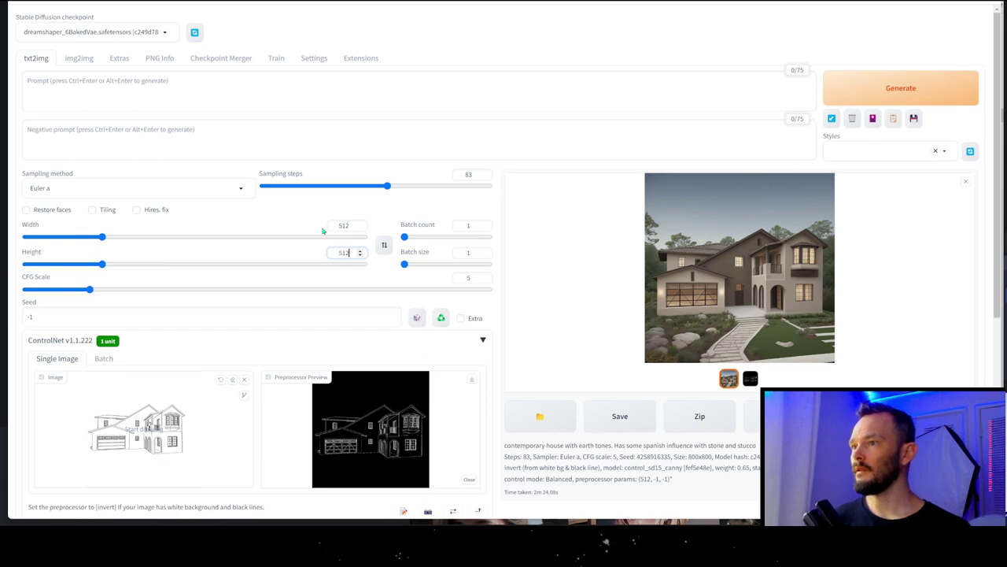
{"action": "key", "text": "Tab"}
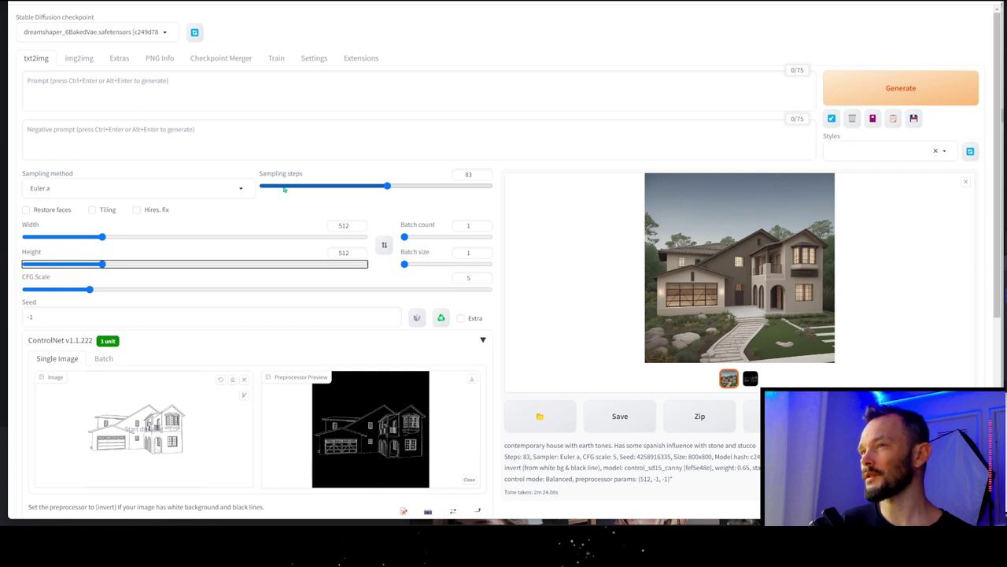
Step: Enter the prompt "Contemporary house mixed with traditional. elements of Spanish influence."
{"action": "left_click", "coordinate": [180, 92]}
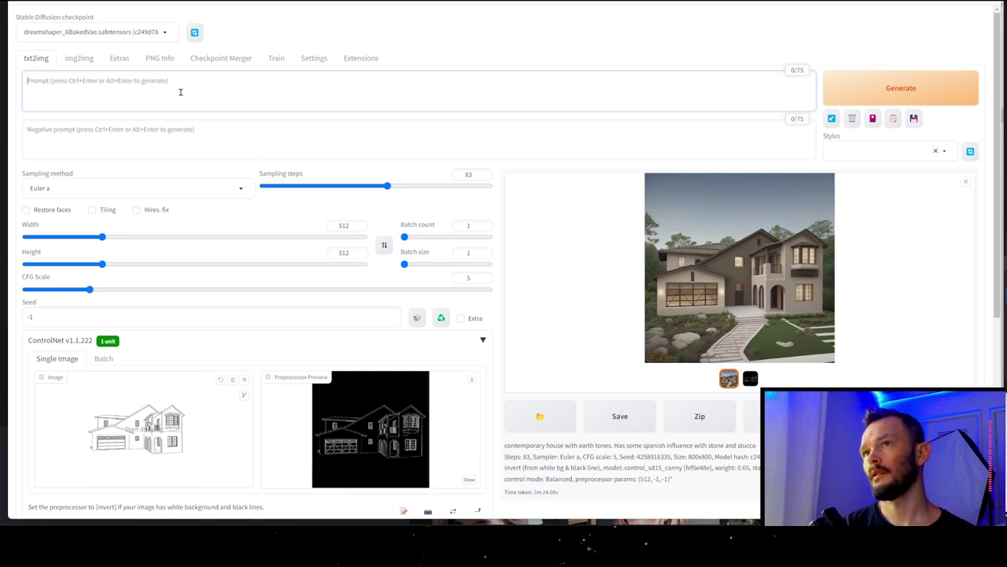
{"action": "type", "text": "Contem"}
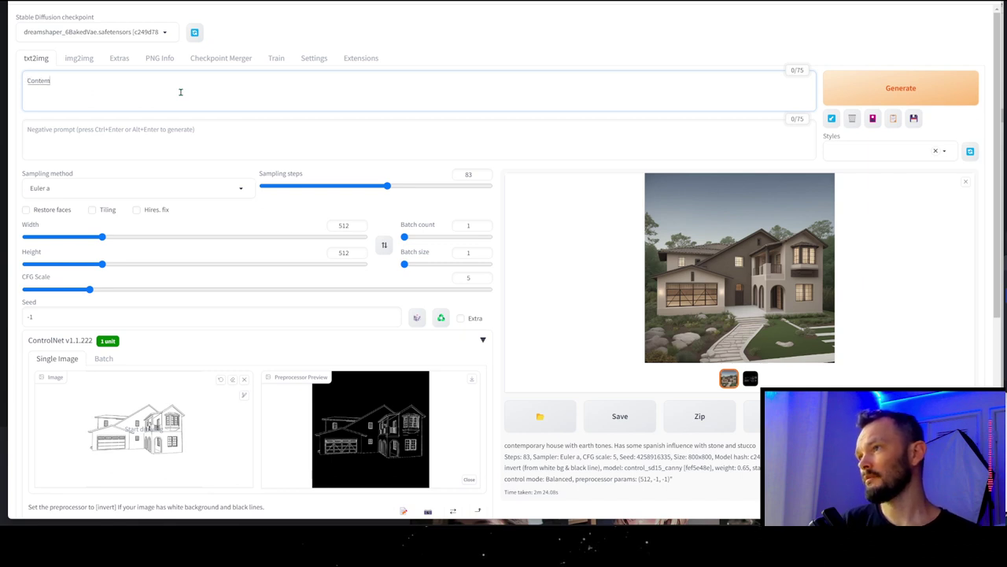
{"action": "type", "text": "porary house mixed with"}
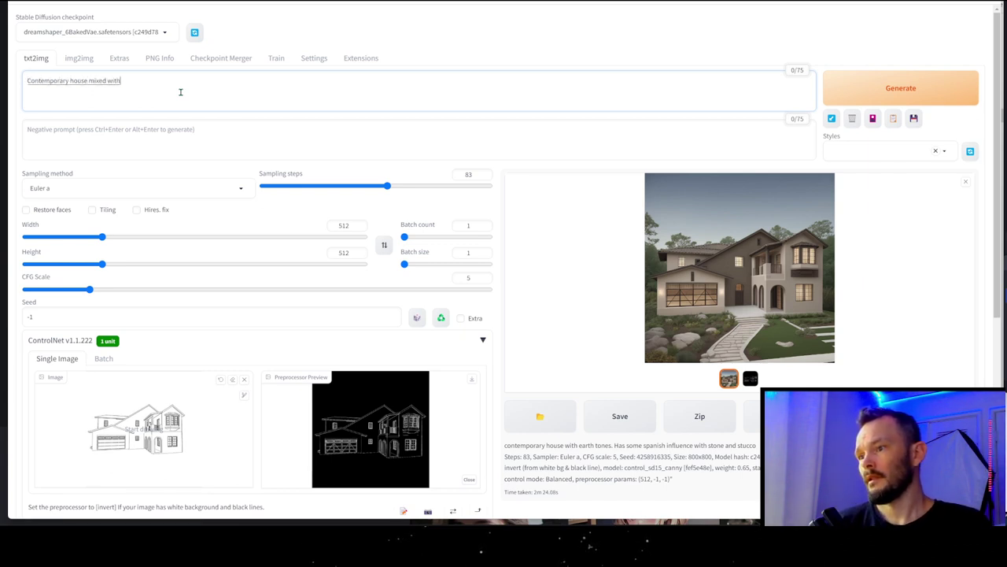
{"action": "type", "text": " traditional. ele"}
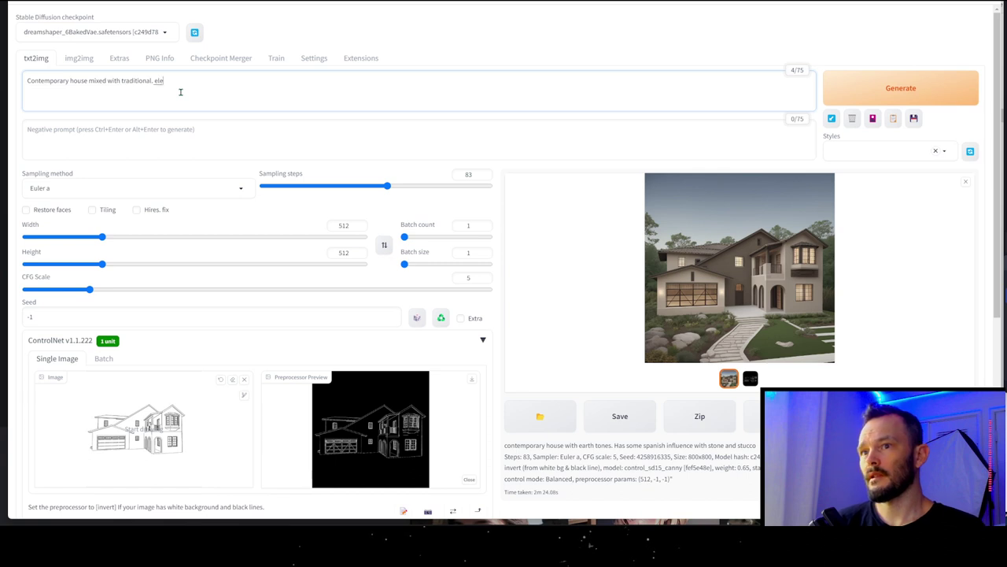
{"action": "type", "text": "ments of Spanish"}
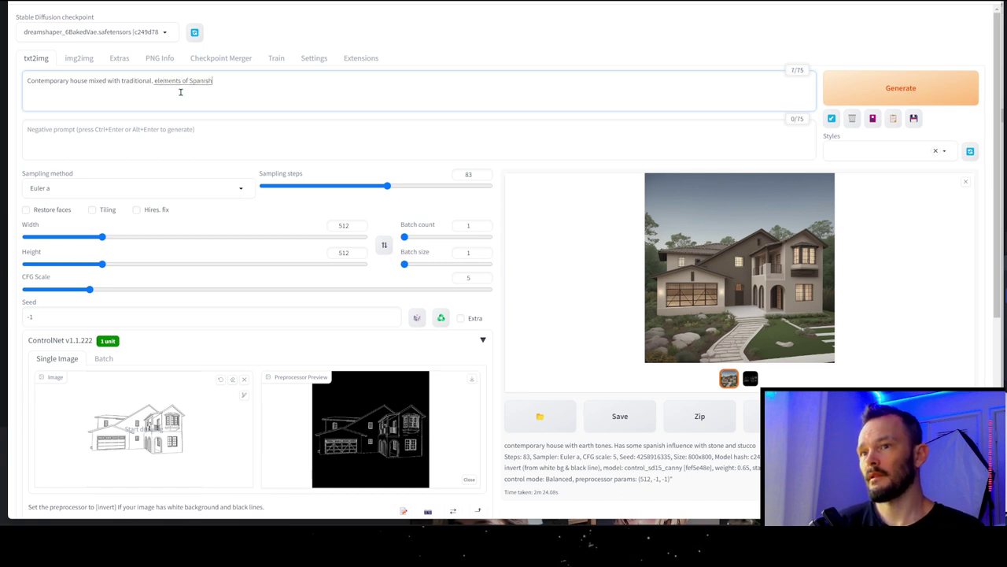
{"action": "type", "text": " influence."}
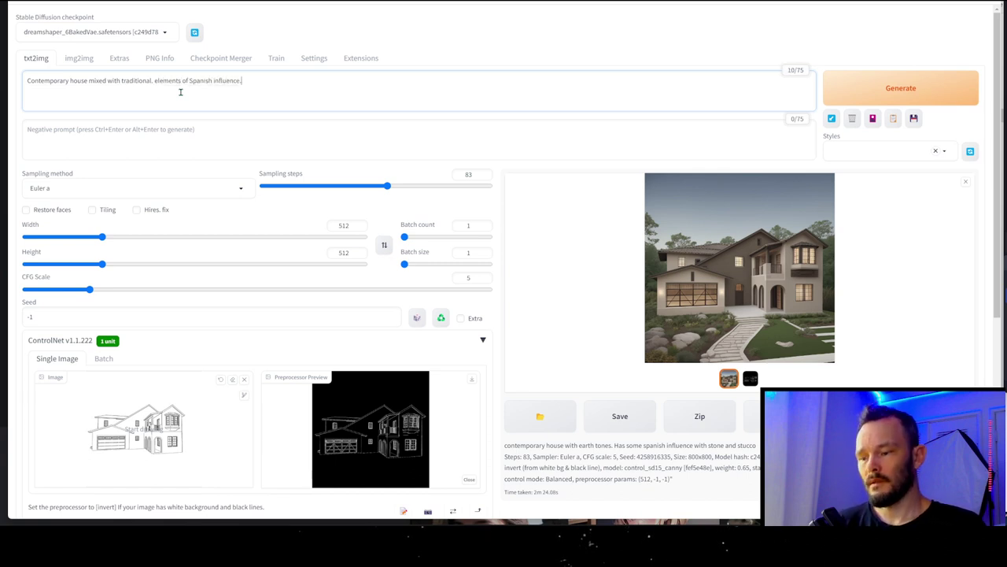
Step: Append "southern America architecture. I'm not even going to be specific here. I've got to delete that part and use earth tones."
{"action": "type", "text": " southern America"}
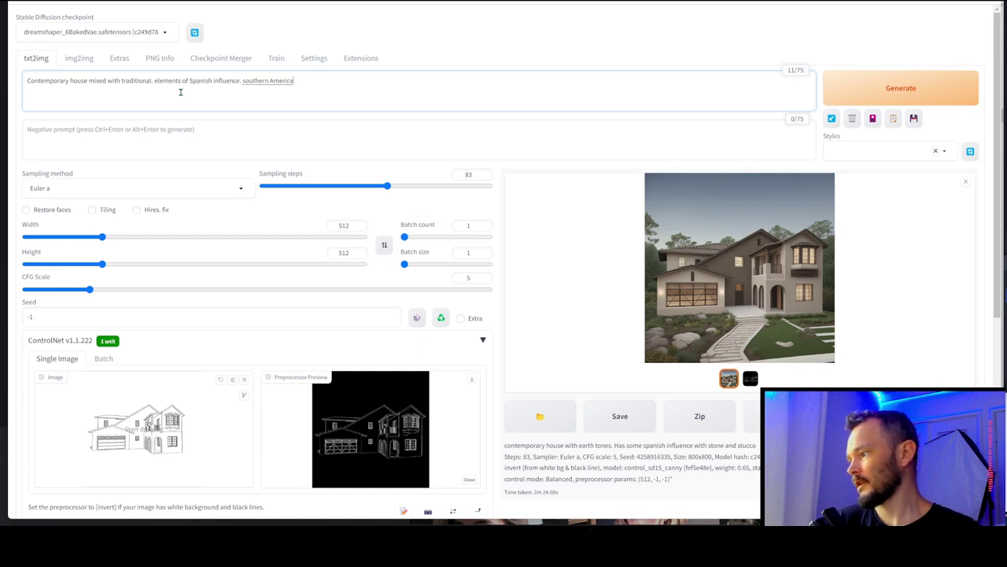
{"action": "type", "text": " architecture. I'm not even going to be specific here"}
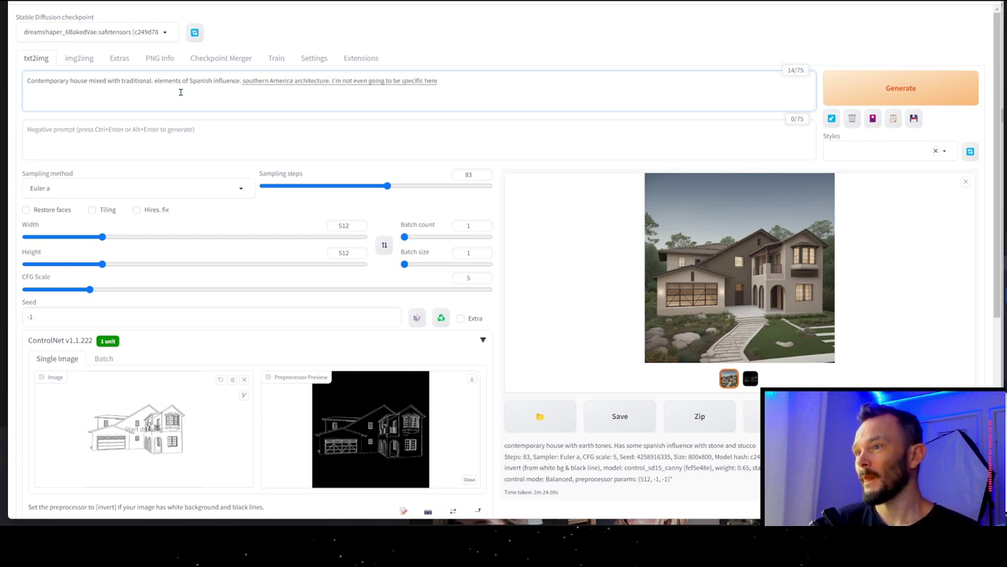
{"action": "type", "text": ". I've got to delete that part and use earth tones."}
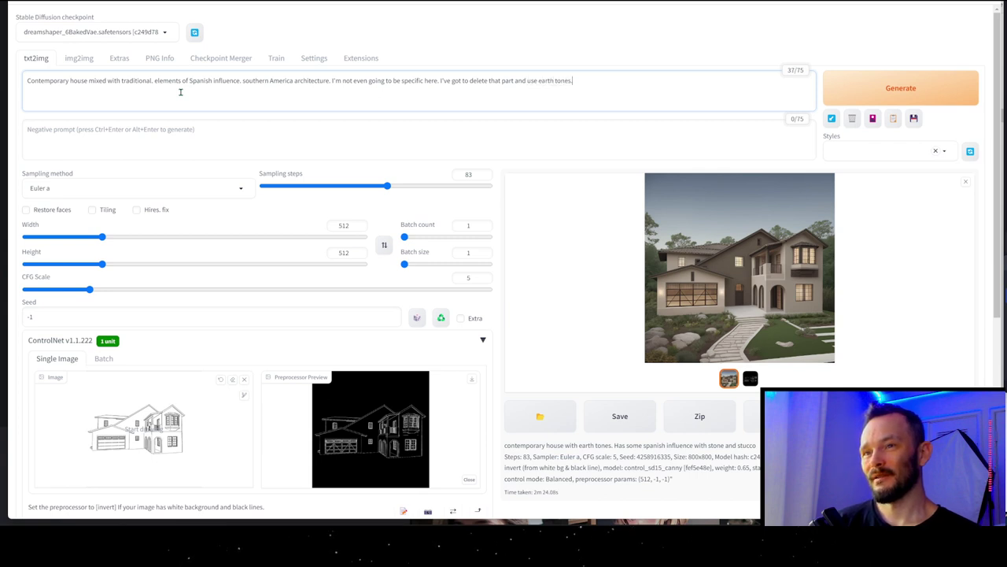
Step: Append "With some terracotta elements." to the prompt and delete the filler text from "I'm not even" through "that part and"
{"action": "type", "text": " With"}
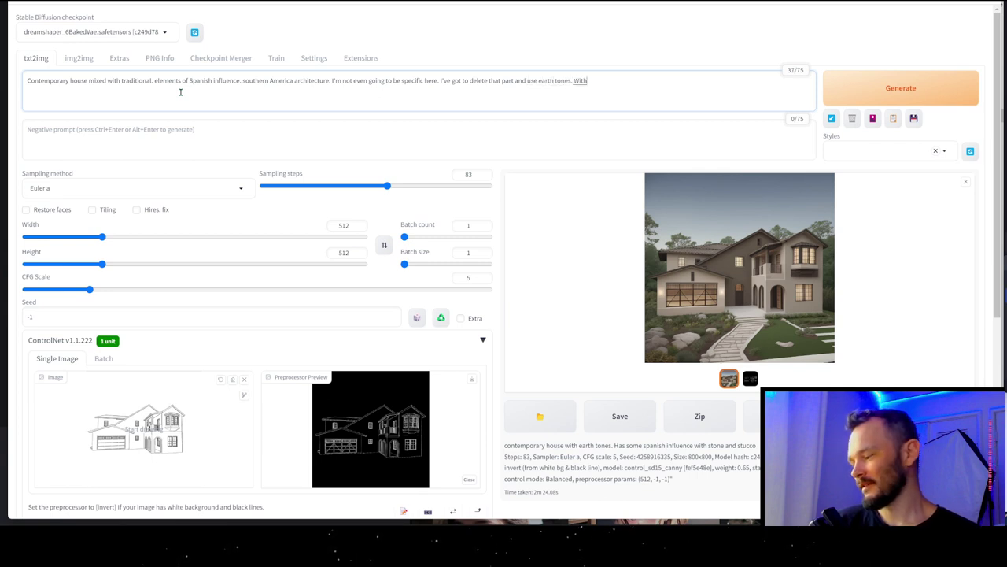
{"action": "type", "text": " some terracotta"}
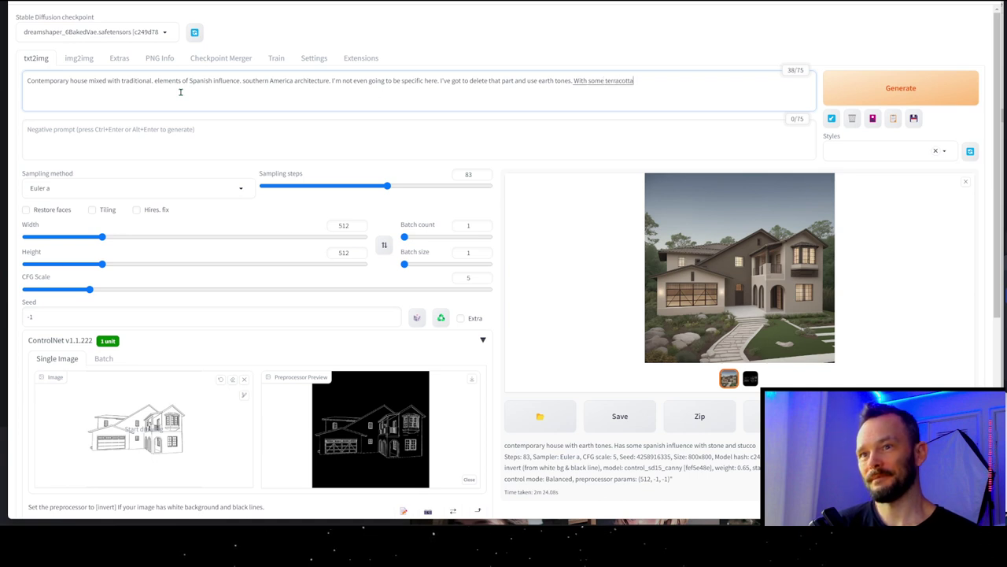
{"action": "type", "text": " elements."}
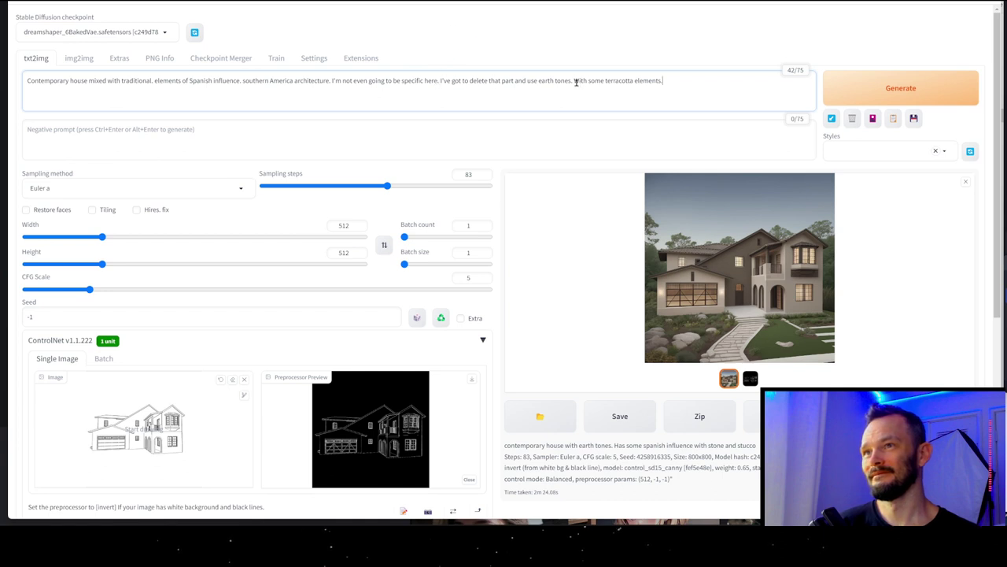
{"action": "left_click_drag", "start_coordinate": [528, 80], "coordinate": [331, 82]}
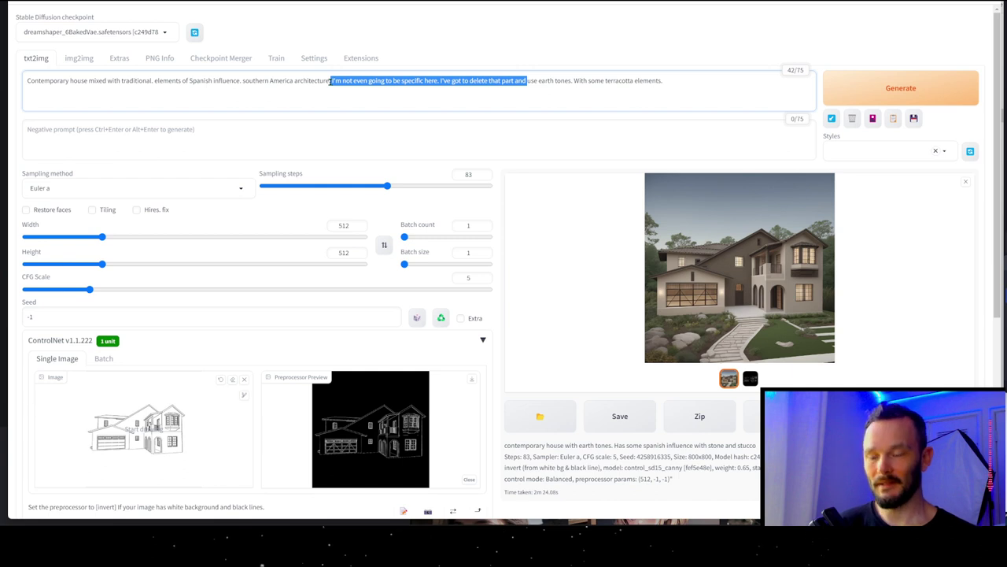
{"action": "key", "text": "BackSpace"}
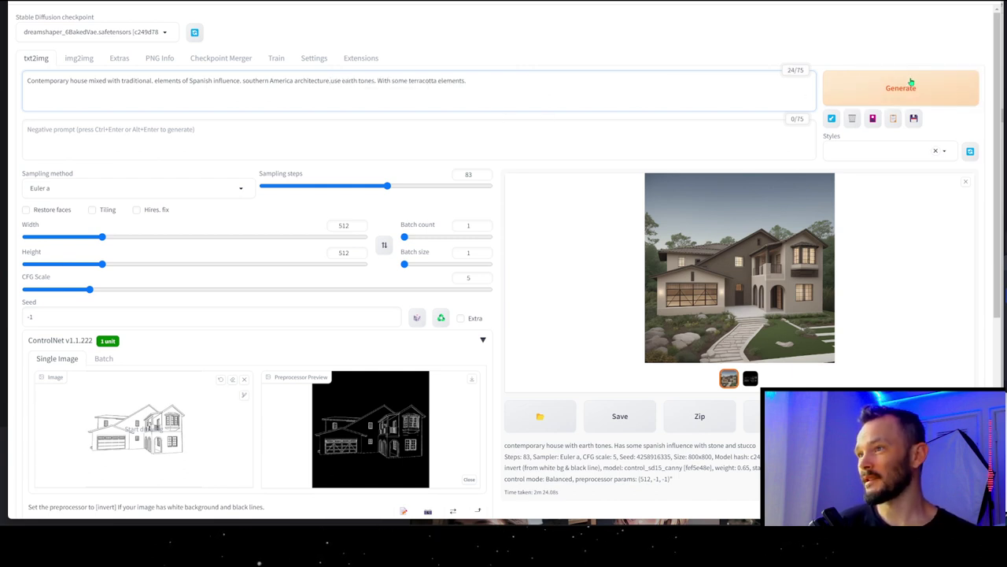
Step: Generate the house image from the prompt and inspect the result enlarged, then close the enlarged view
{"action": "left_click", "coordinate": [910, 83]}
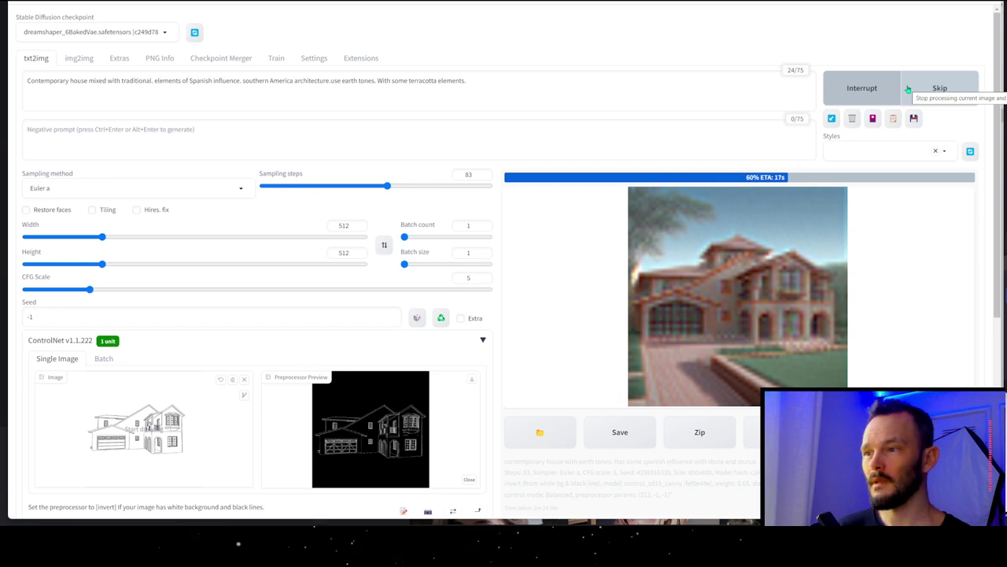
{"action": "scroll", "coordinate": [93, 370], "scroll_direction": "down", "scroll_amount": 4}
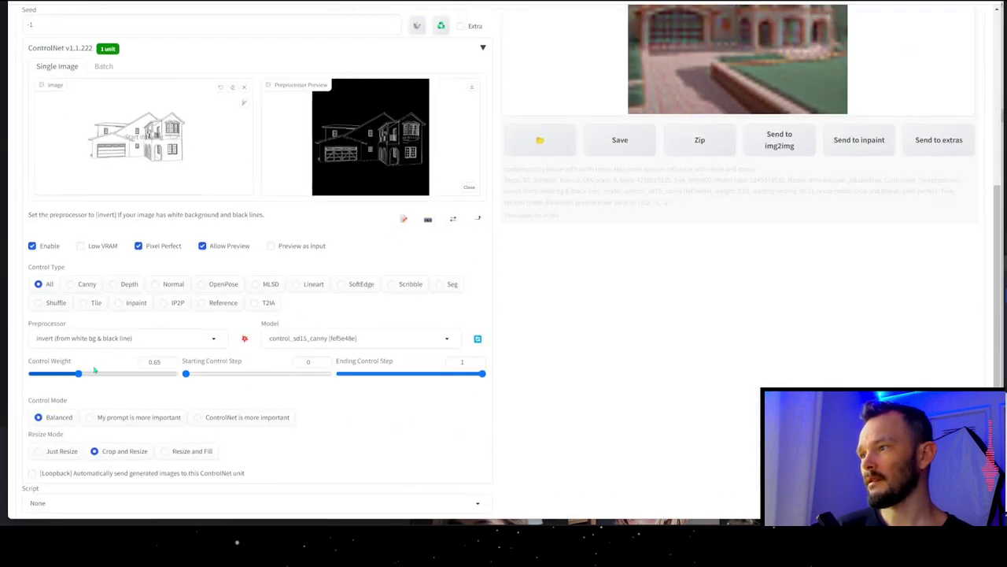
{"action": "scroll", "coordinate": [691, 193], "scroll_direction": "up", "scroll_amount": 3}
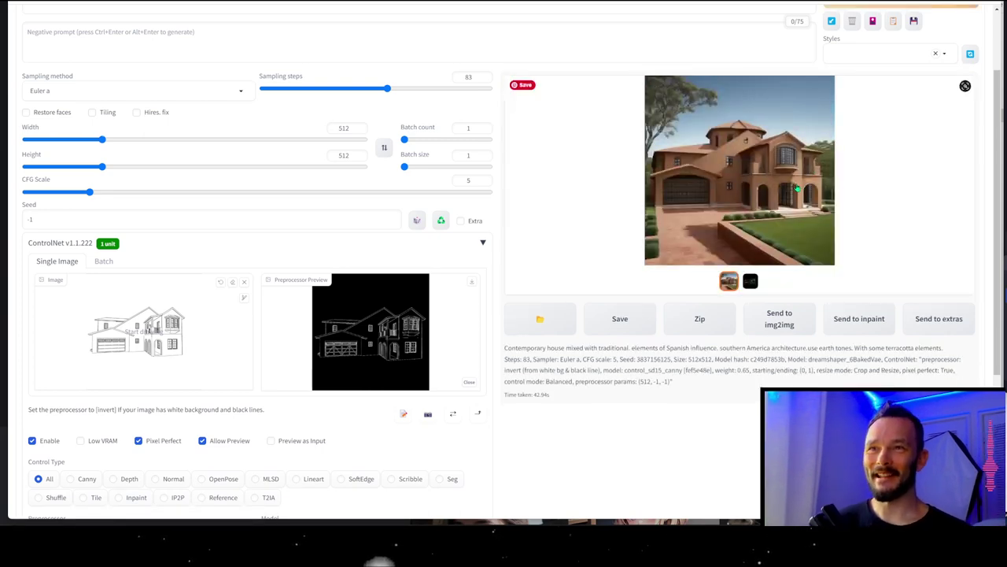
{"action": "left_click", "coordinate": [807, 189]}
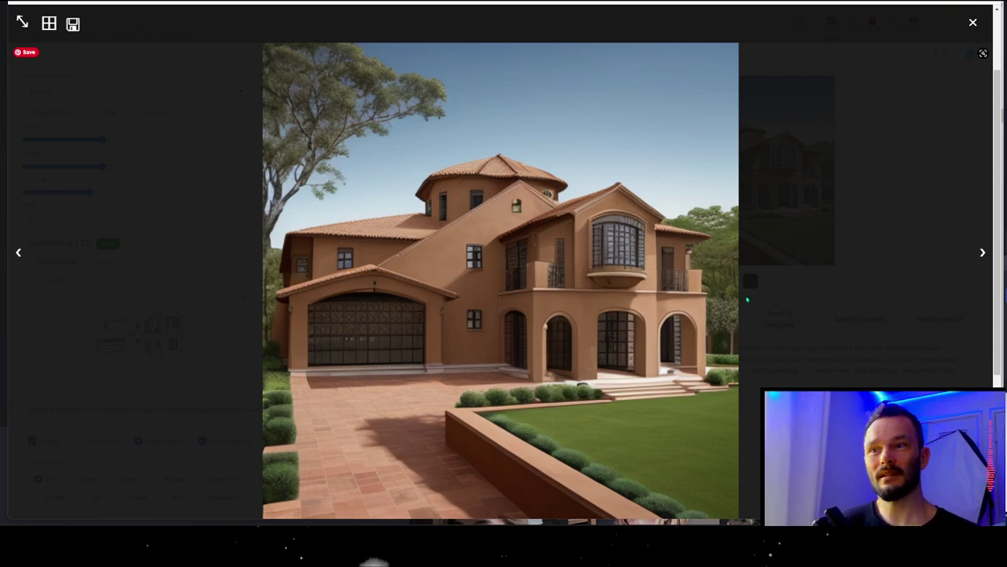
{"action": "left_click", "coordinate": [887, 245]}
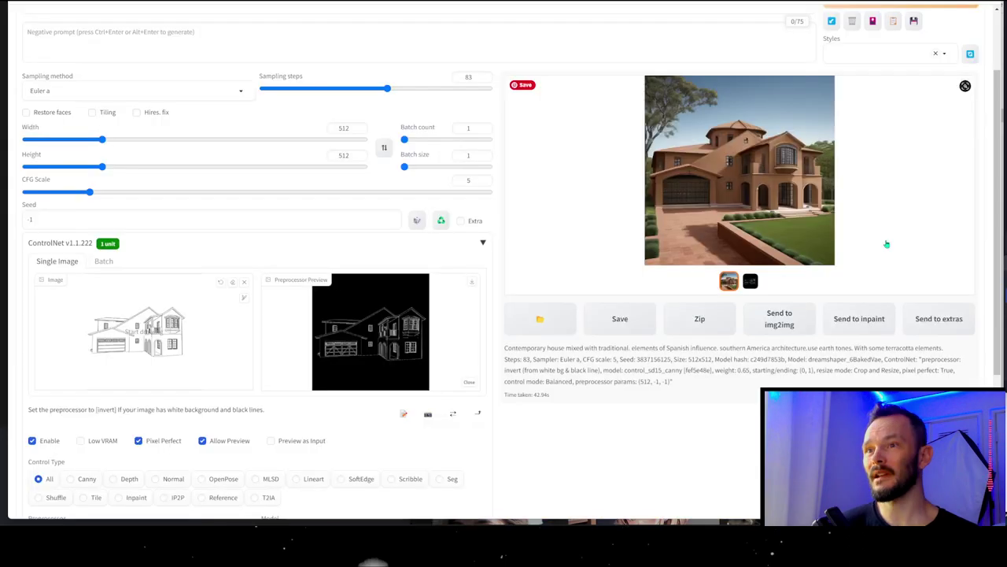
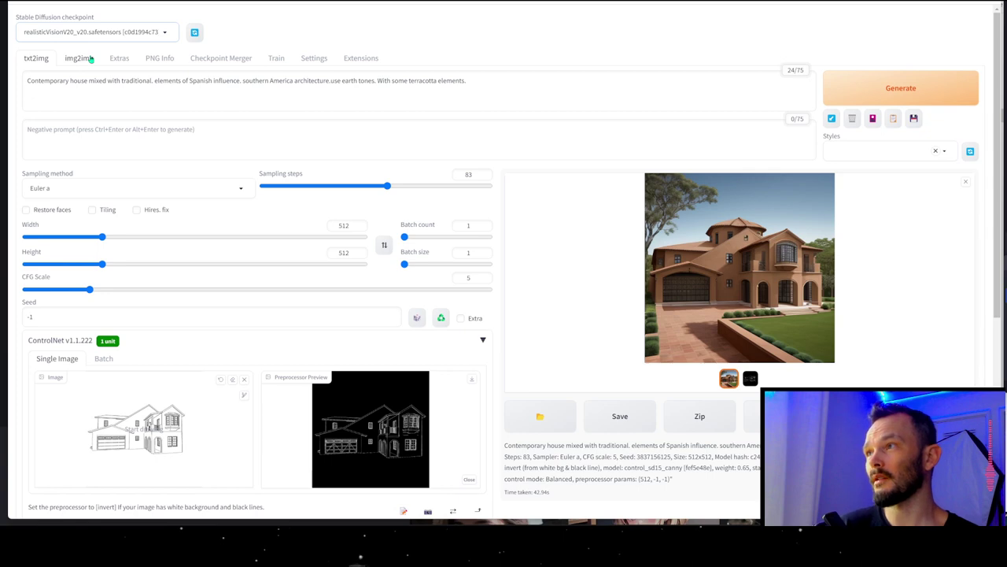
Step: Set the ControlNet control weight to 0.65 and generate a new image with the same prompt
{"action": "double_click", "coordinate": [156, 410]}
{"action": "type", "text": "0.65"}
{"action": "scroll", "coordinate": [479, 187], "scroll_direction": "up", "scroll_amount": 1}
{"action": "scroll", "coordinate": [480, 187], "scroll_direction": "up", "scroll_amount": 3}
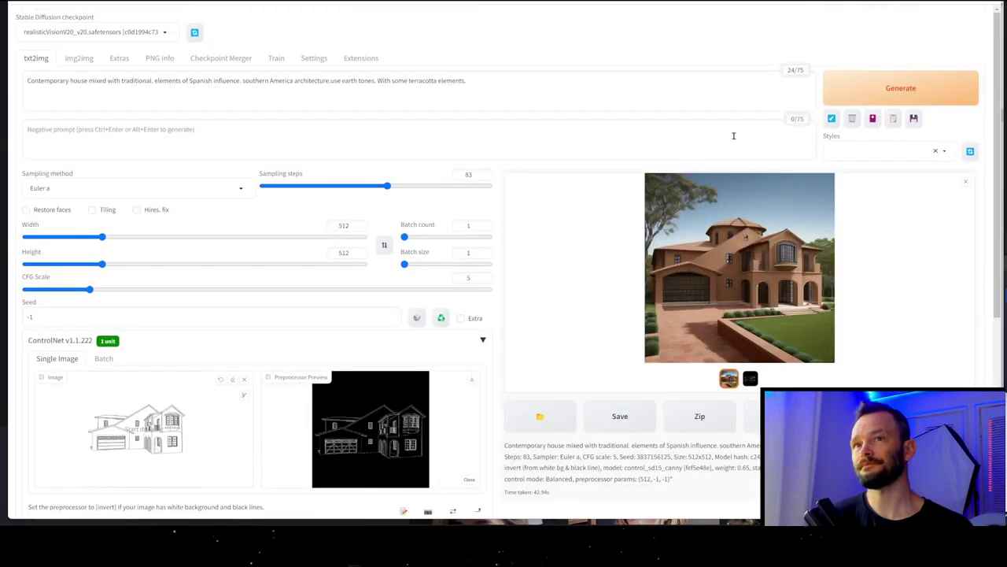
{"action": "left_click", "coordinate": [861, 98]}
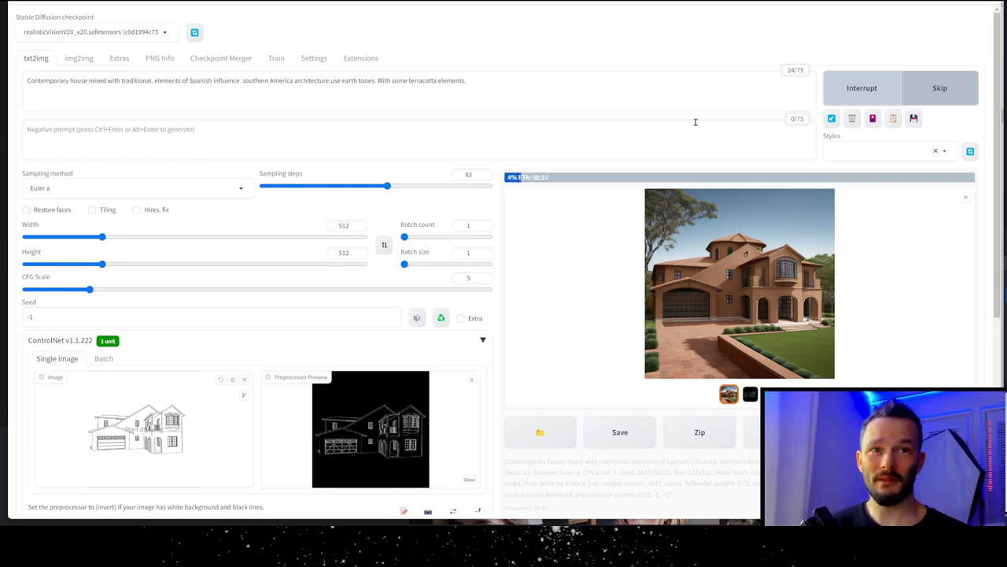
{"action": "scroll", "coordinate": [260, 287], "scroll_direction": "down", "scroll_amount": 2}
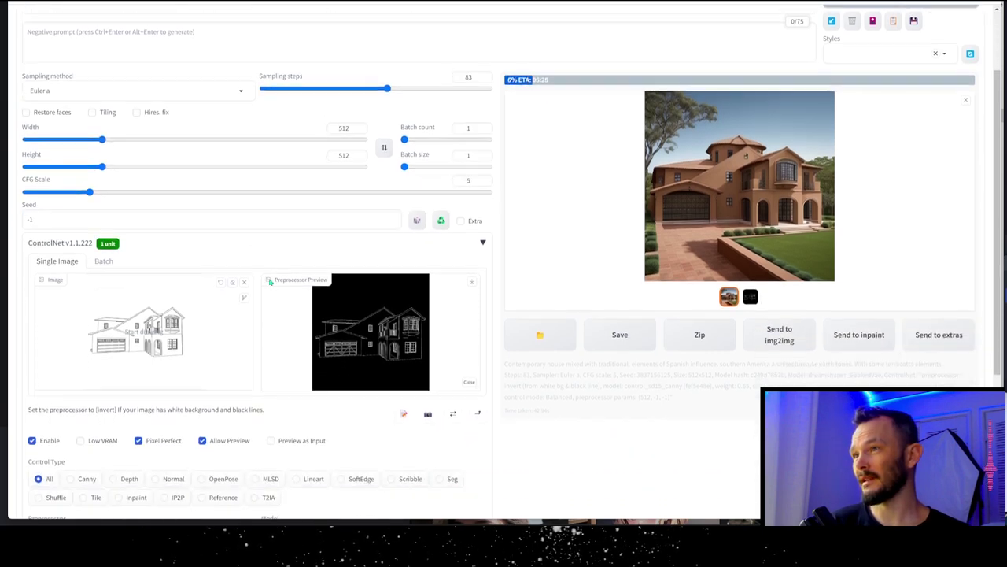
{"action": "scroll", "coordinate": [292, 272], "scroll_direction": "up", "scroll_amount": 2}
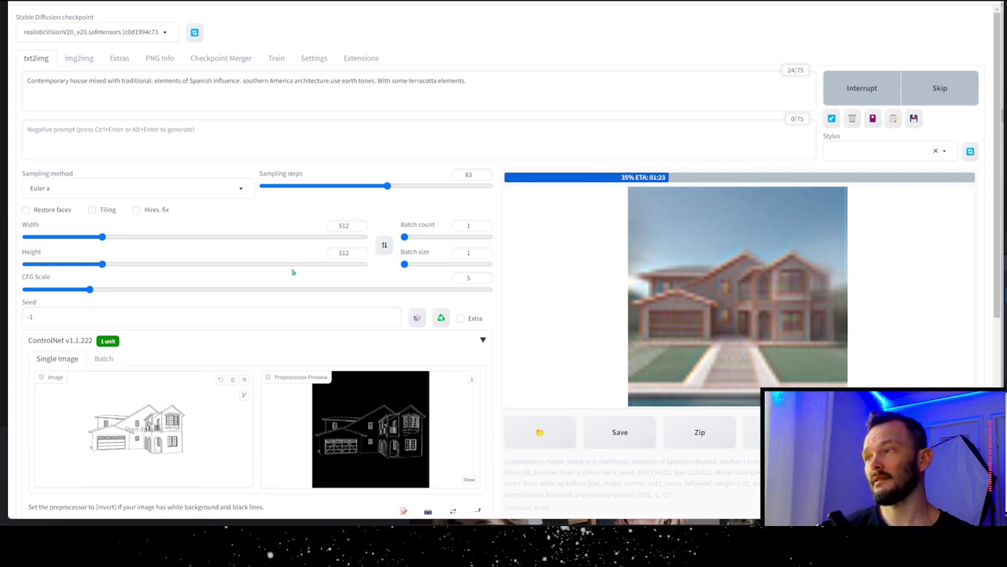
{"action": "scroll", "coordinate": [292, 272], "scroll_direction": "down", "scroll_amount": 2}
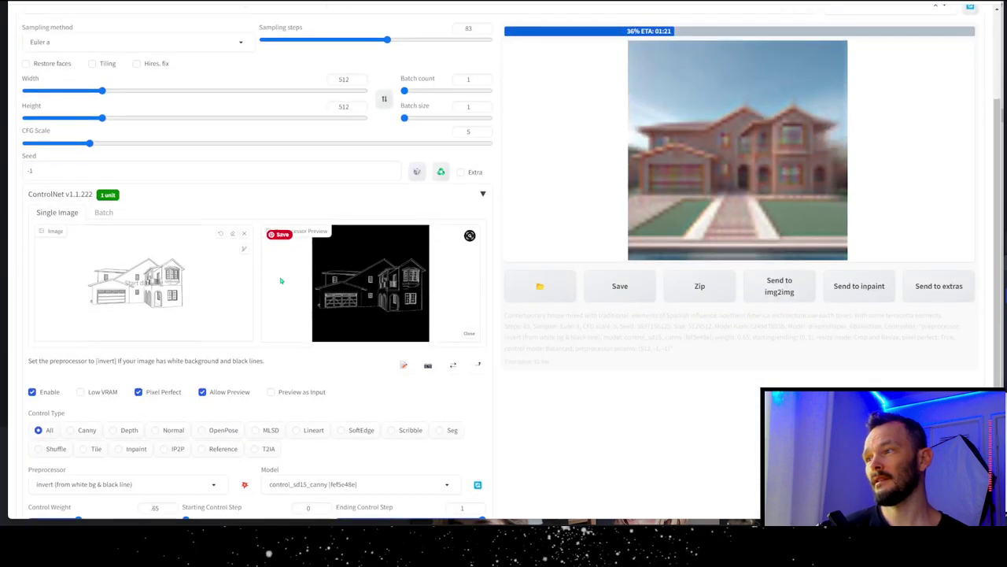
{"action": "scroll", "coordinate": [279, 280], "scroll_direction": "down", "scroll_amount": 1}
{"action": "scroll", "coordinate": [626, 293], "scroll_direction": "up", "scroll_amount": 3}
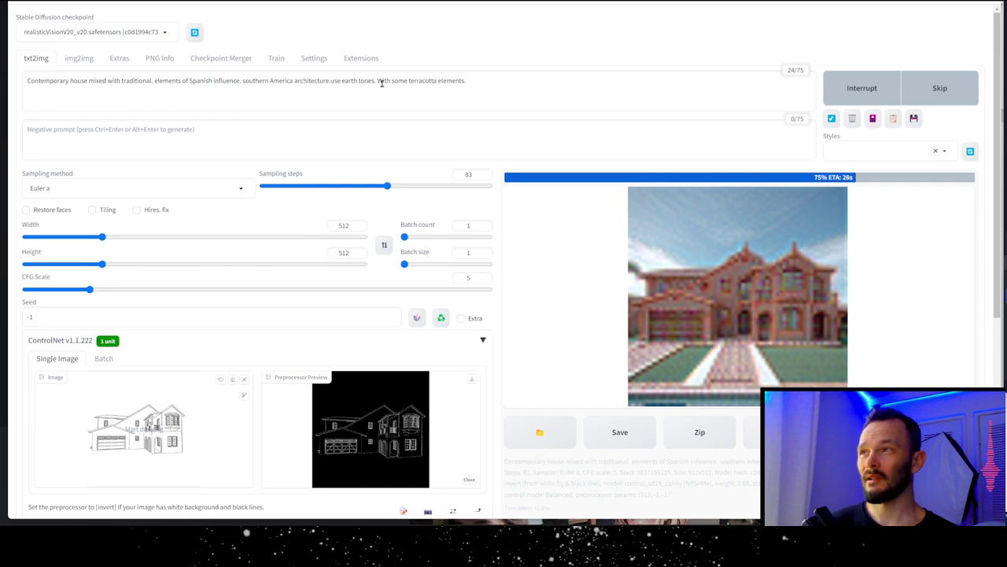
Step: Insert "with white stucco mixed with" after "elements of Spanish influence" in the prompt
{"action": "left_click", "coordinate": [239, 81]}
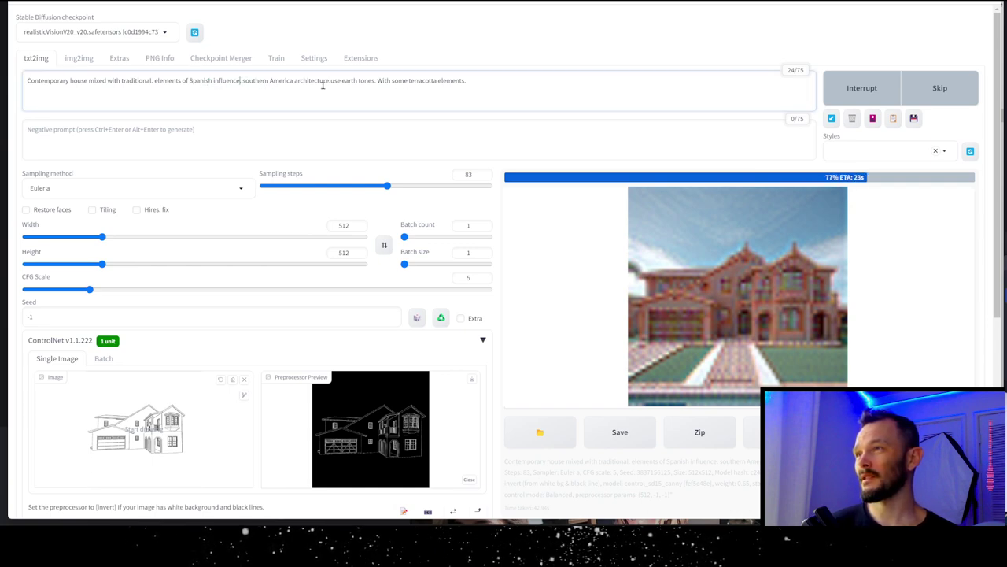
{"action": "type", "text": "with white"}
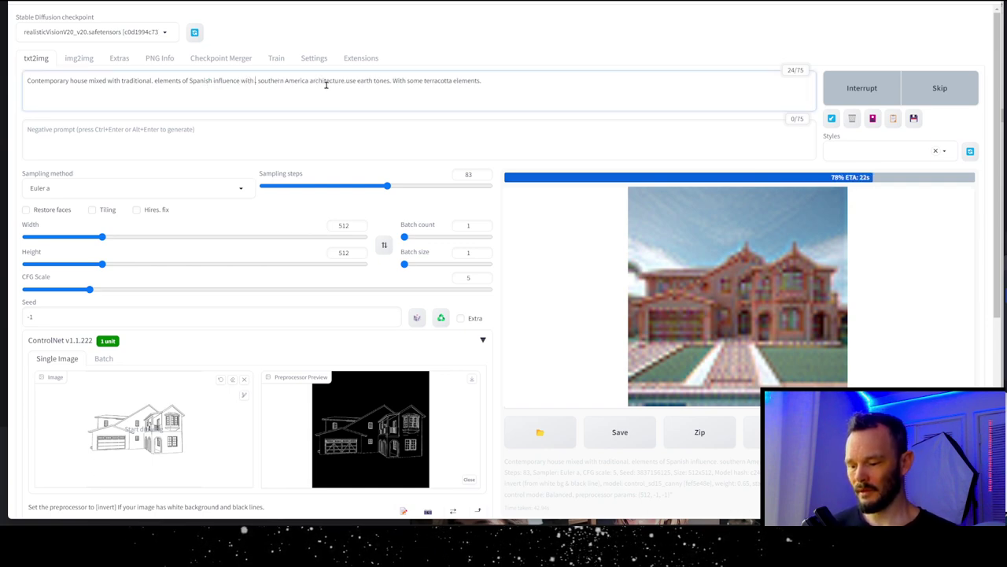
{"action": "type", "text": " stucco mix"}
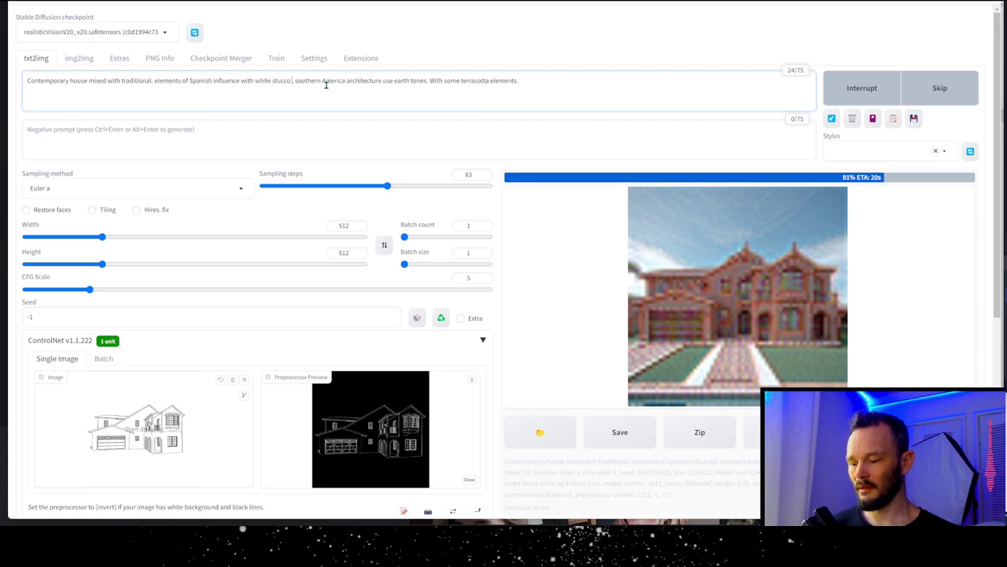
{"action": "type", "text": "ed with"}
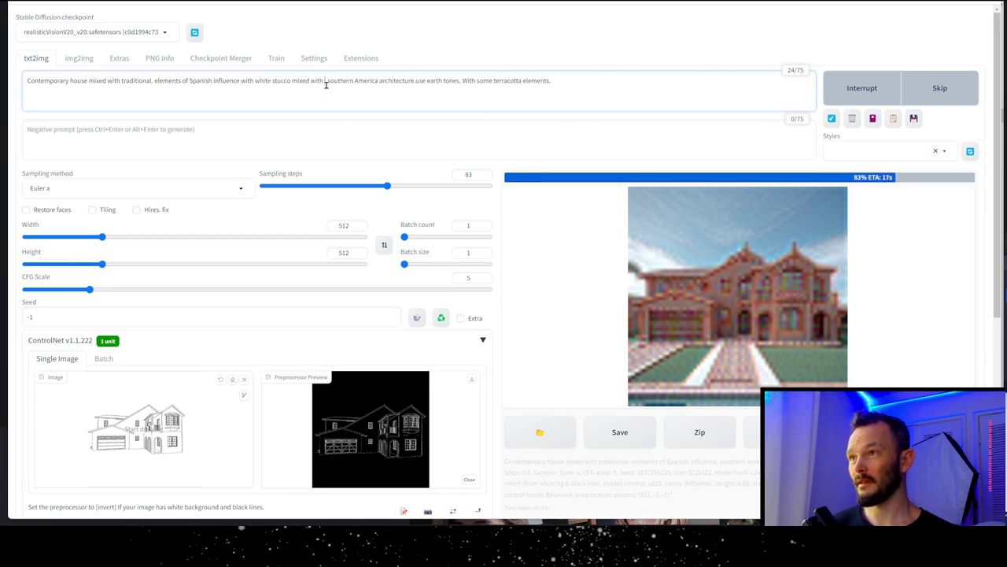
Step: Delete "southern America architecture.use" from the prompt so the sentence reads "mixed with earth tones"
{"action": "key", "text": "Delete"}
{"action": "key", "text": "Delete"}
{"action": "key", "text": "Delete"}
{"action": "key", "text": "Delete"}
{"action": "key", "text": "Delete"}
{"action": "key", "text": "Delete"}
{"action": "key", "text": "Delete"}
{"action": "key", "text": "Delete"}
{"action": "key", "text": "Delete"}
{"action": "key", "text": "Delete"}
{"action": "key", "text": "Delete"}
{"action": "key", "text": "Delete"}
{"action": "key", "text": "Delete"}
{"action": "key", "text": "Delete"}
{"action": "key", "text": "Delete"}
{"action": "key", "text": "Delete"}
{"action": "key", "text": "Delete"}
{"action": "key", "text": "Delete"}
{"action": "key", "text": "Delete"}
{"action": "key", "text": "Delete"}
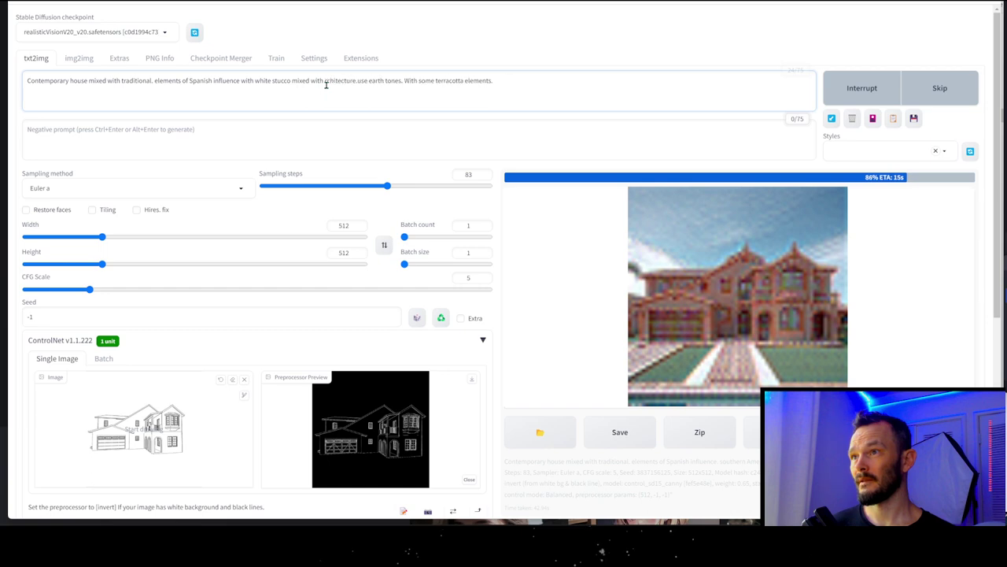
{"action": "key", "text": "Delete"}
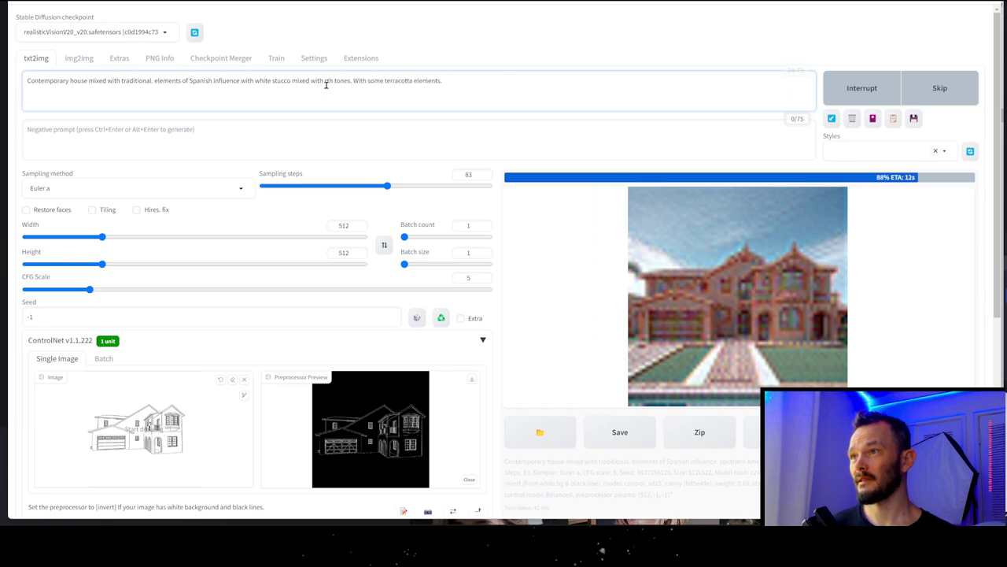
{"action": "type", "text": "ear"}
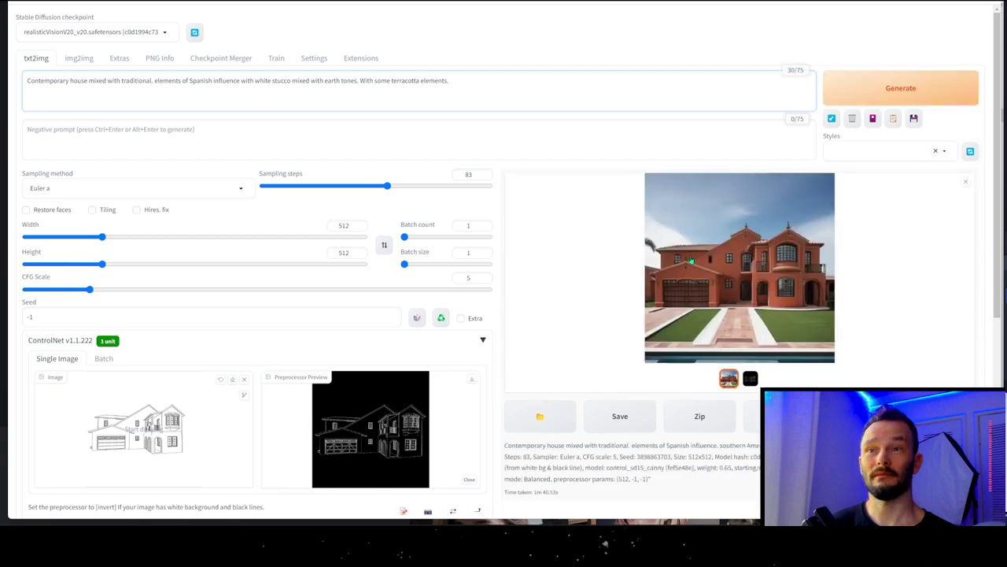
Step: Set the ControlNet control weight to 0.8
{"action": "scroll", "coordinate": [687, 260], "scroll_direction": "down", "scroll_amount": 4}
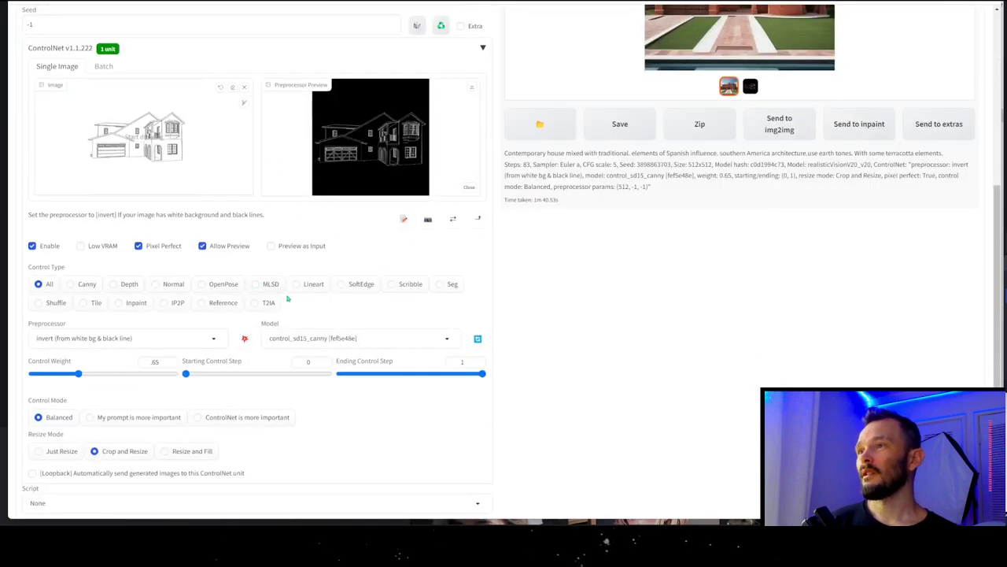
{"action": "double_click", "coordinate": [155, 361]}
{"action": "type", "text": ".8"}
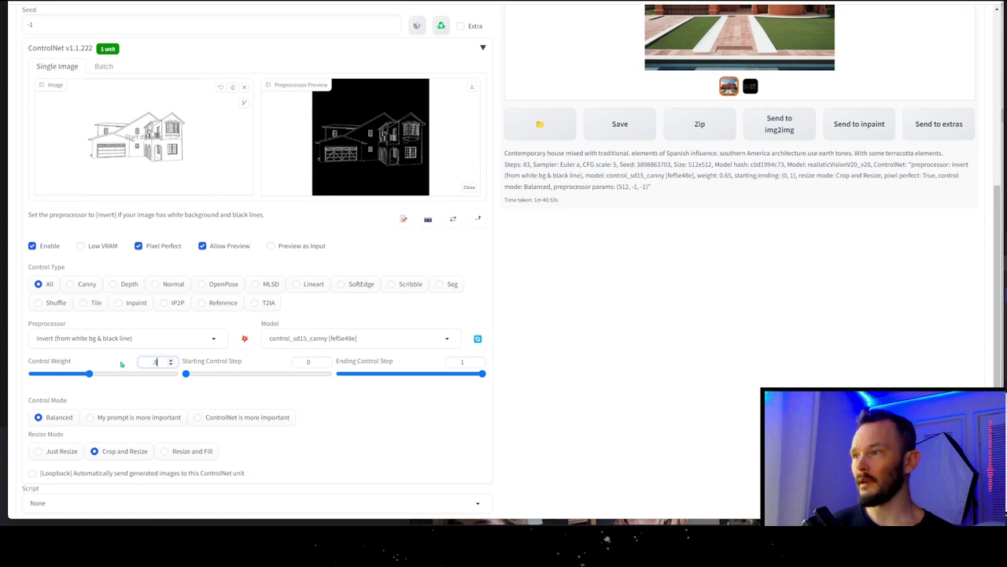
{"action": "scroll", "coordinate": [514, 289], "scroll_direction": "up", "scroll_amount": 1}
{"action": "scroll", "coordinate": [514, 290], "scroll_direction": "up", "scroll_amount": 1}
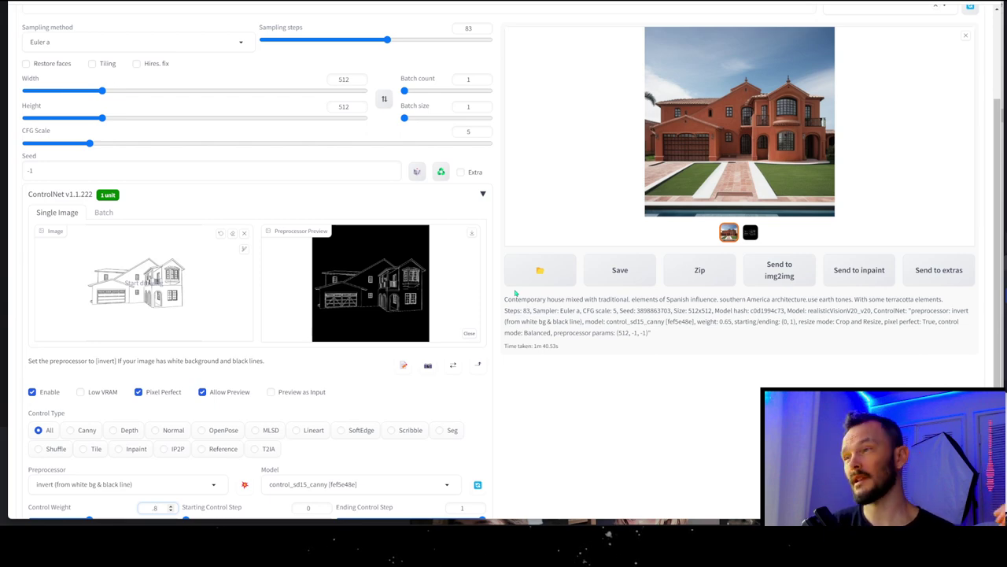
{"action": "scroll", "coordinate": [515, 292], "scroll_direction": "up", "scroll_amount": 3}
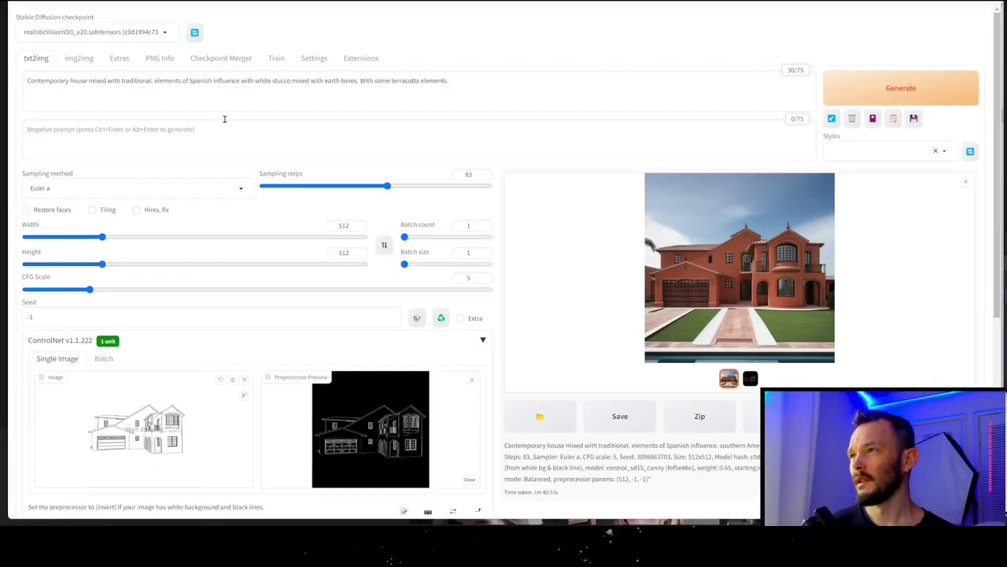
{"action": "scroll", "coordinate": [197, 138], "scroll_direction": "down", "scroll_amount": 5}
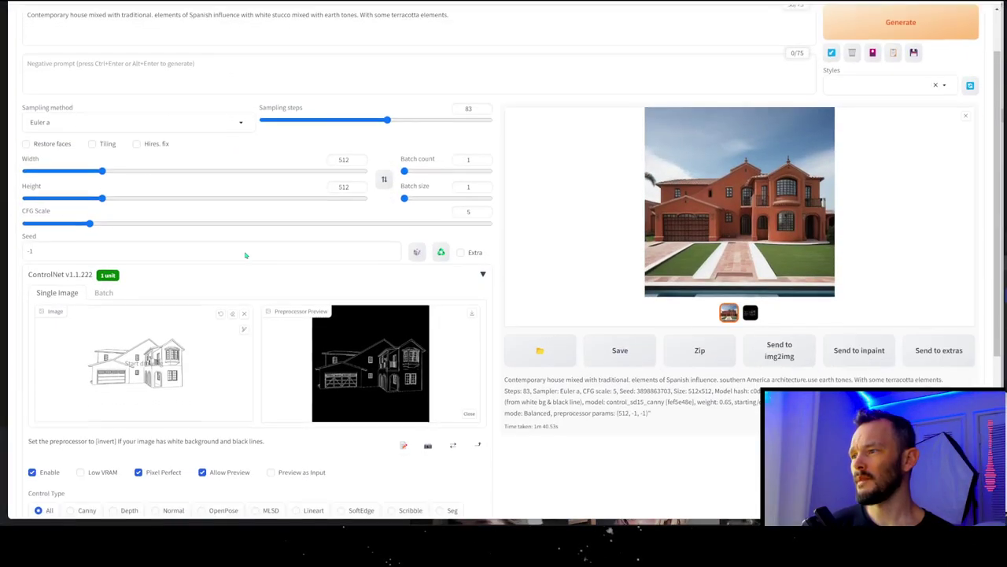
{"action": "scroll", "coordinate": [256, 270], "scroll_direction": "up", "scroll_amount": 5}
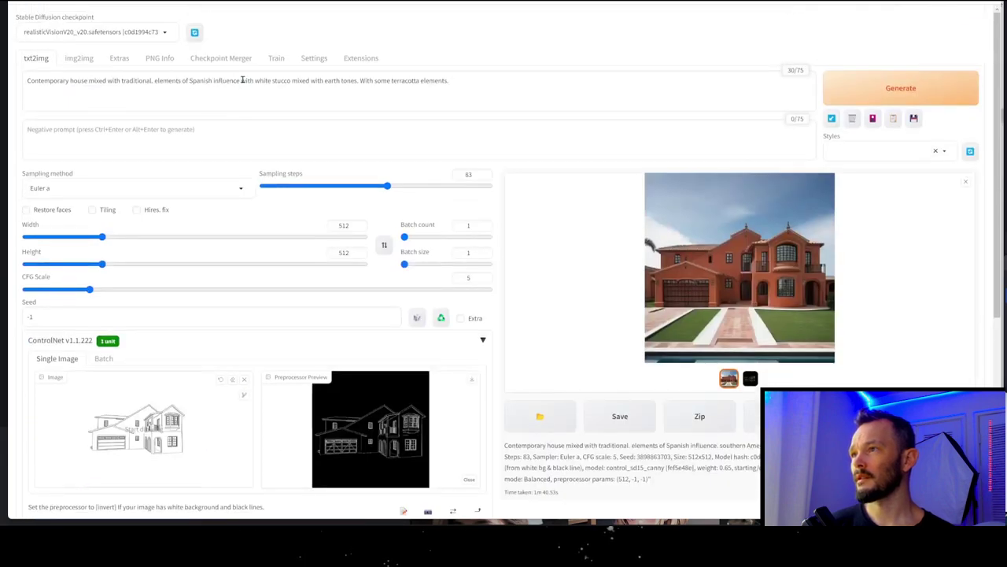
Step: Insert the sentence "The lower half of the building incorporates brick." after "earth tones." in the prompt
{"action": "left_click", "coordinate": [360, 79]}
{"action": "type", "text": "The lower "}
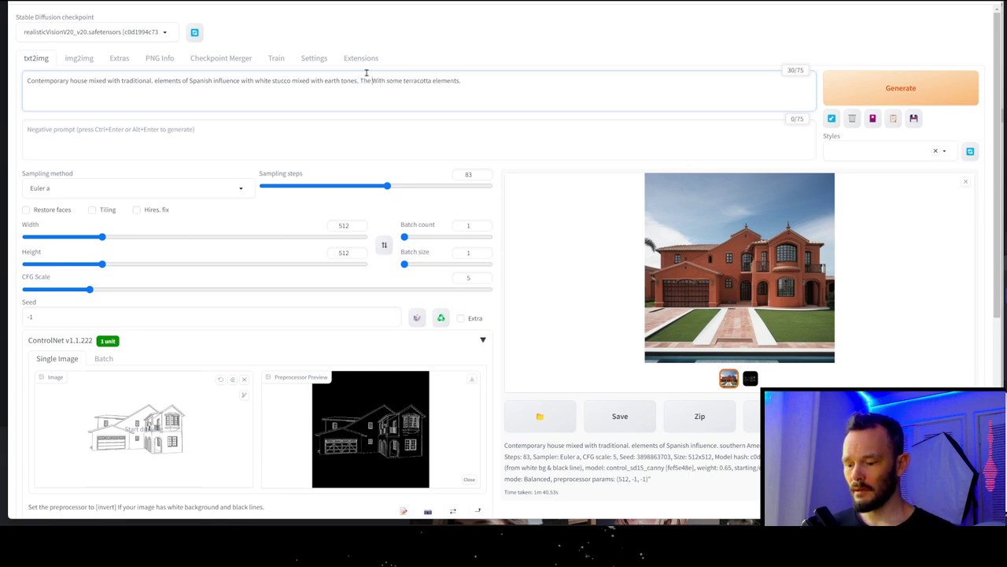
{"action": "type", "text": "half of the building"}
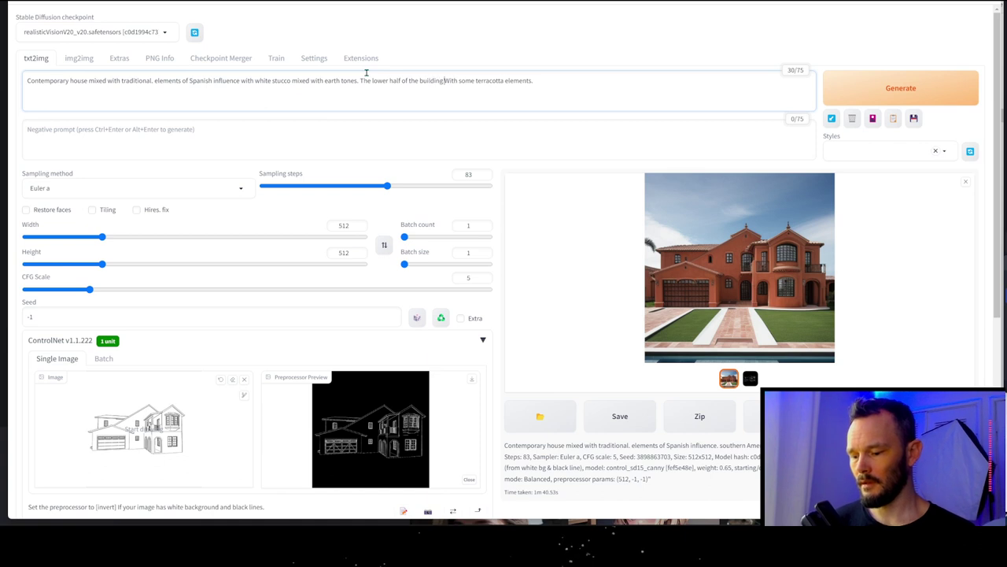
{"action": "type", "text": " incorpora"}
{"action": "type", "text": "tes br"}
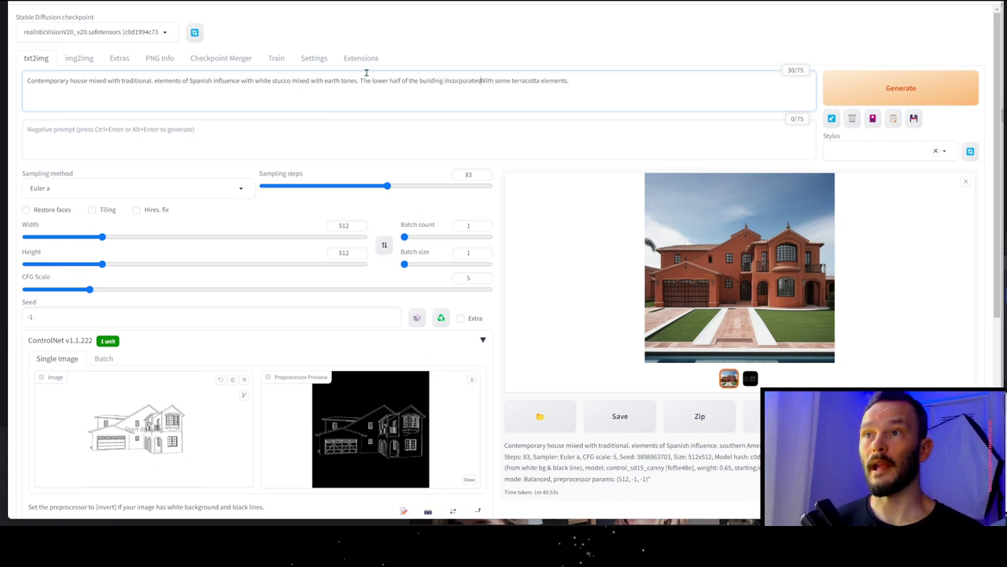
{"action": "type", "text": "ick."}
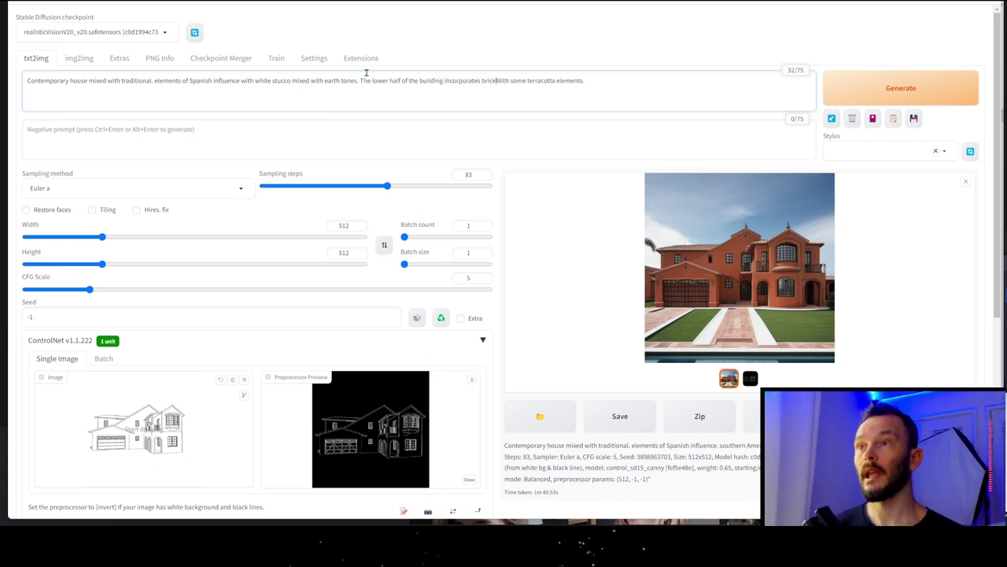
Step: Replace "With" by "Mix in" so the last prompt sentence reads "Mix in some terracotta elements."
{"action": "type", "text": " Mix in"}
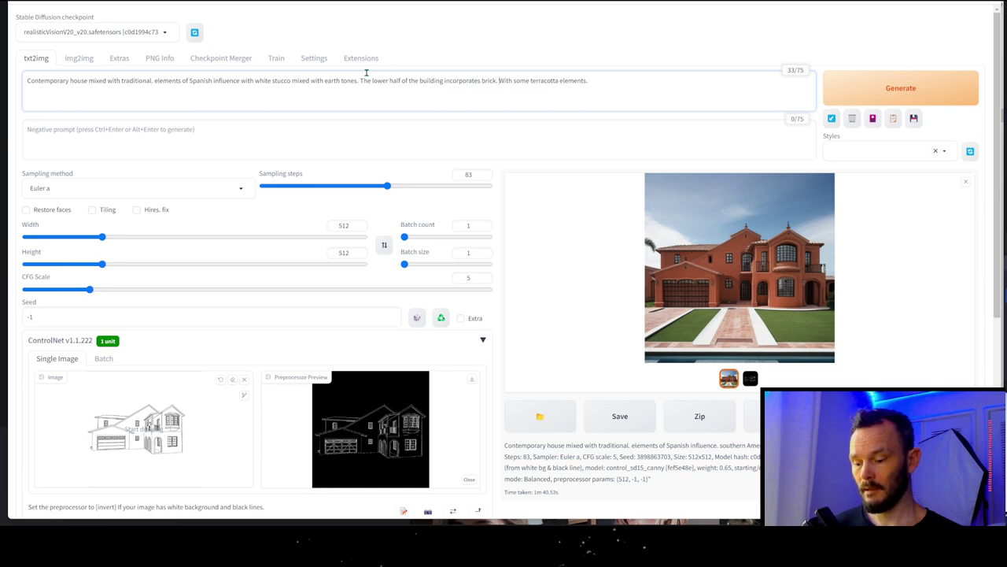
{"action": "key", "text": "Delete"}
{"action": "key", "text": "Delete"}
{"action": "key", "text": "Delete"}
{"action": "key", "text": "Delete"}
{"action": "key", "text": "Delete"}
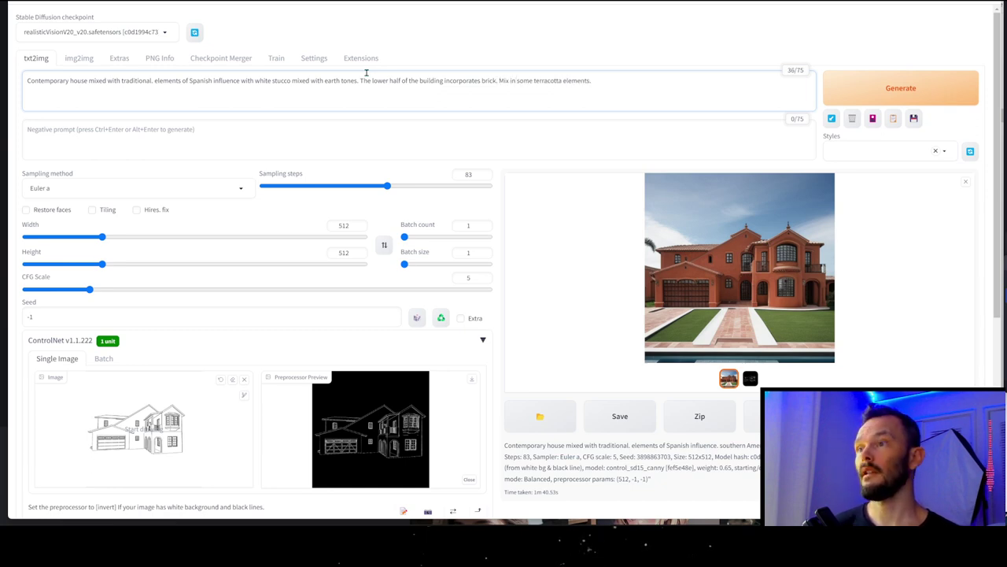
Step: Generate the house image with 29 sampling steps and inspect the result enlarged, closing the enlarged view again
{"action": "left_click", "coordinate": [305, 185]}
{"action": "left_click", "coordinate": [932, 101]}
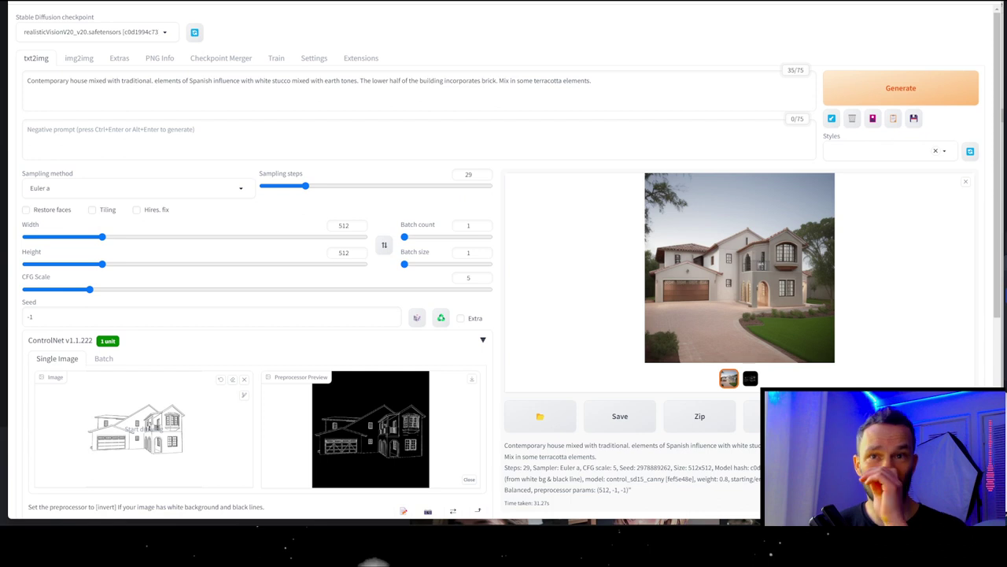
{"action": "left_click", "coordinate": [810, 293]}
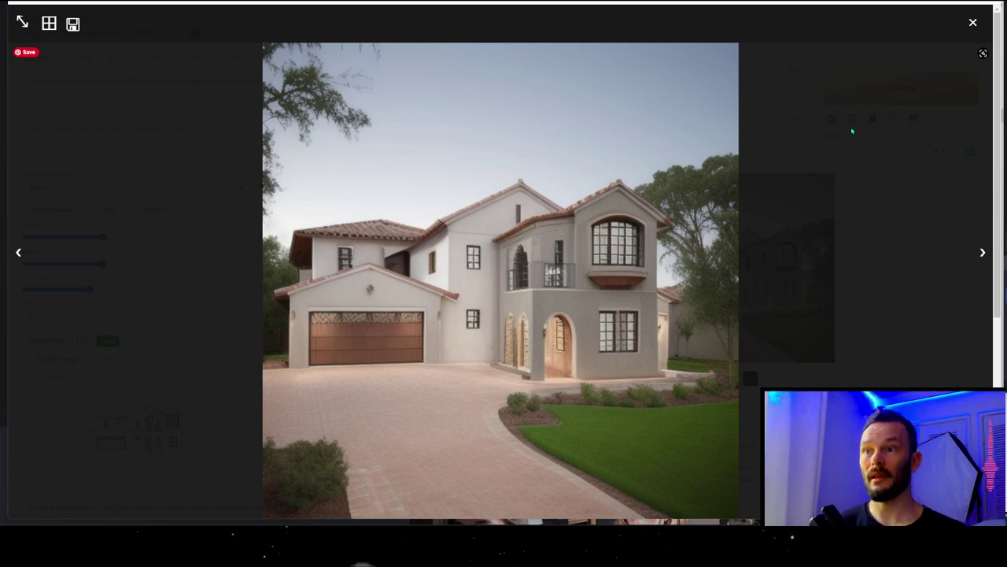
{"action": "left_click", "coordinate": [852, 131]}
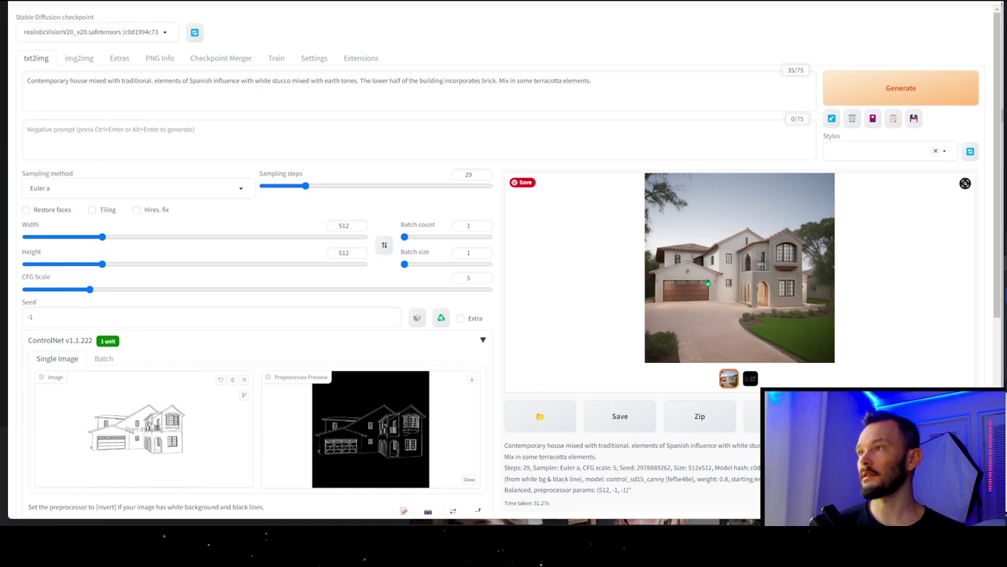
Step: Open the folder of generated images, view the fairy portrait 00004-4105049562.png and close it
{"action": "left_click", "coordinate": [556, 414]}
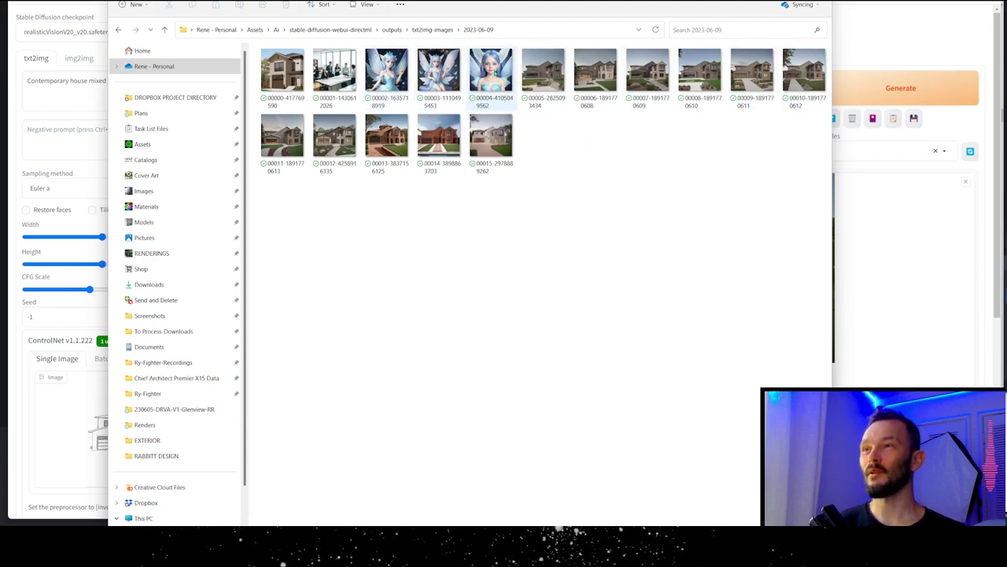
{"action": "left_click", "coordinate": [495, 73]}
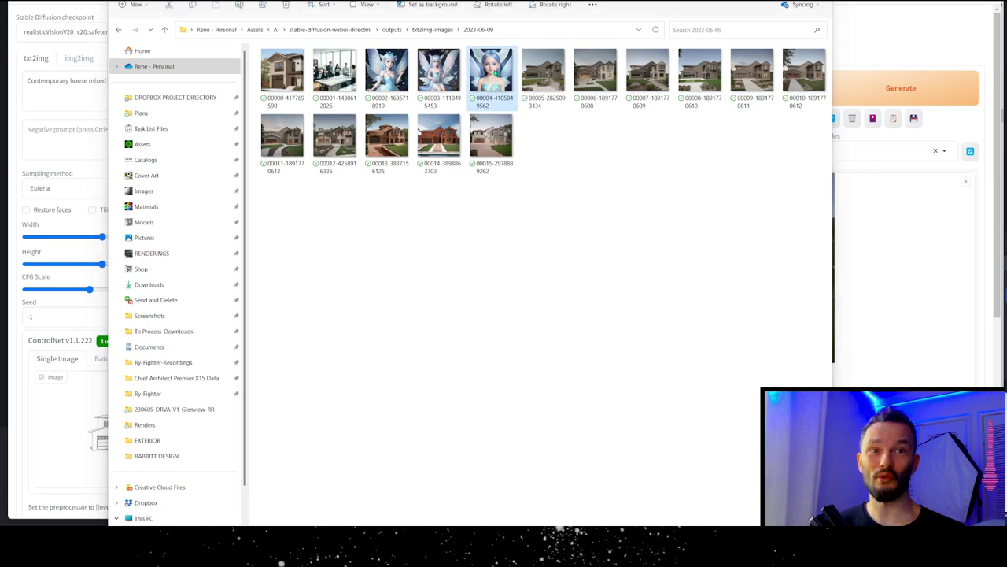
{"action": "double_click", "coordinate": [494, 72]}
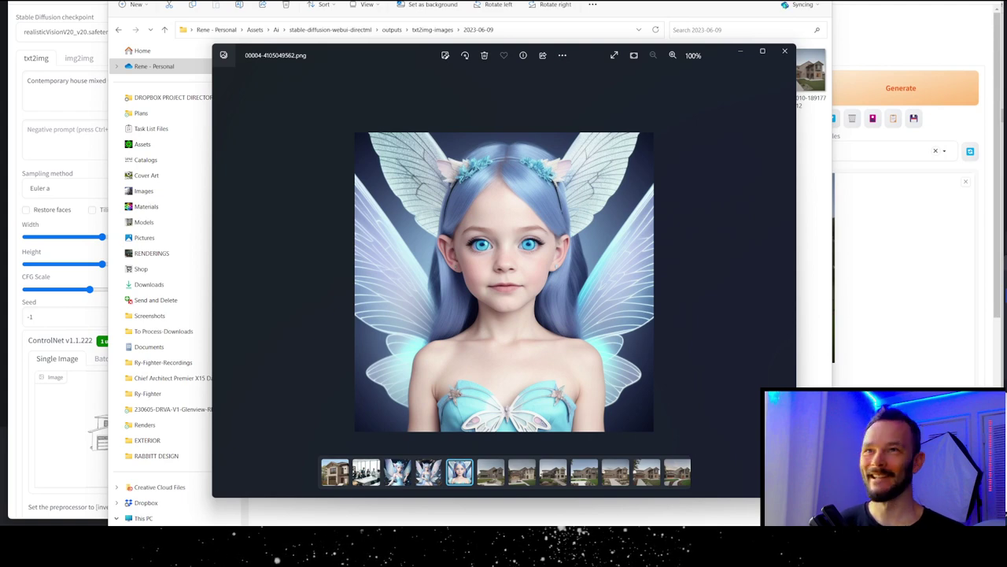
{"action": "left_click", "coordinate": [785, 51]}
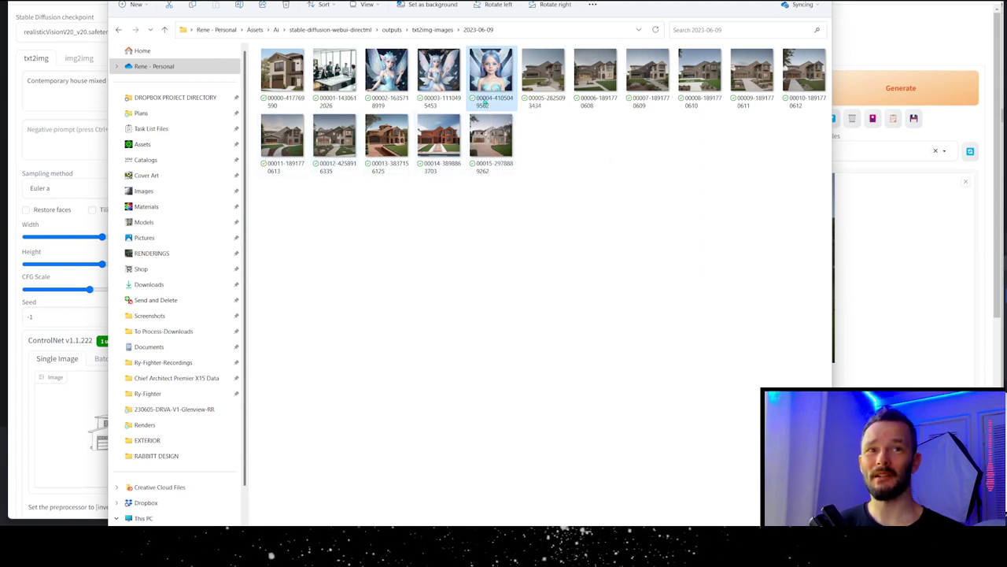
{"action": "left_click", "coordinate": [494, 146]}
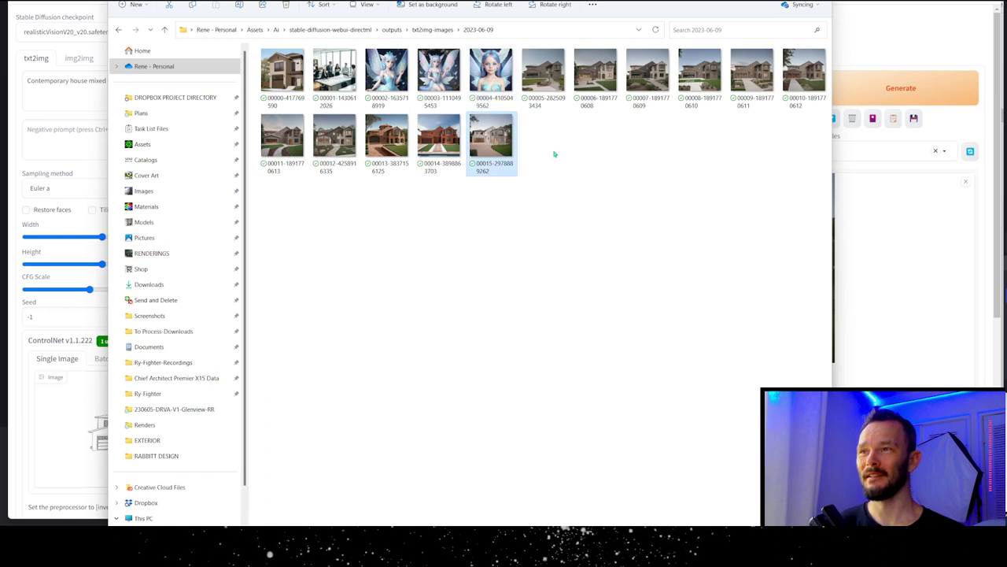
{"action": "left_click", "coordinate": [497, 175]}
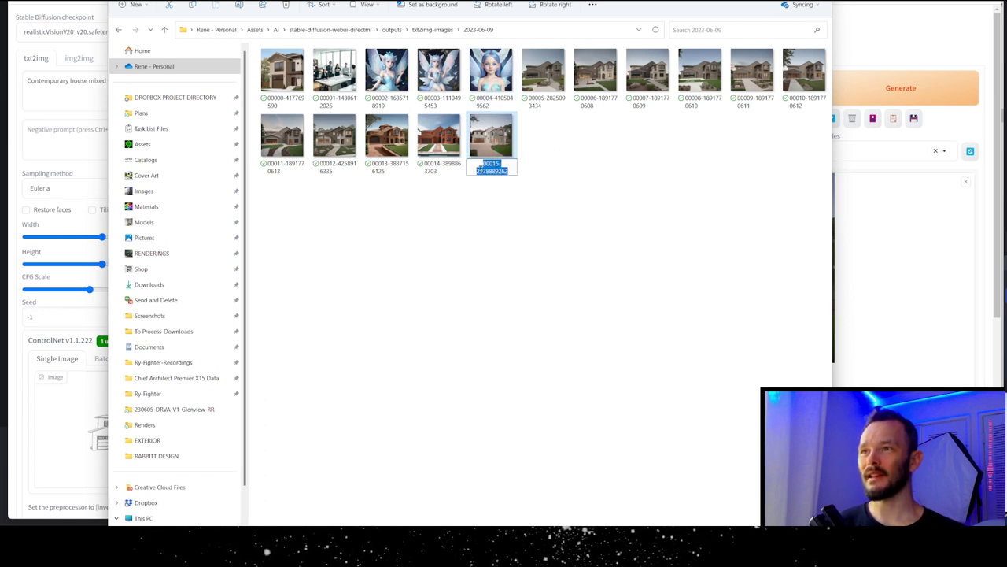
{"action": "left_click_drag", "start_coordinate": [478, 169], "coordinate": [510, 171]}
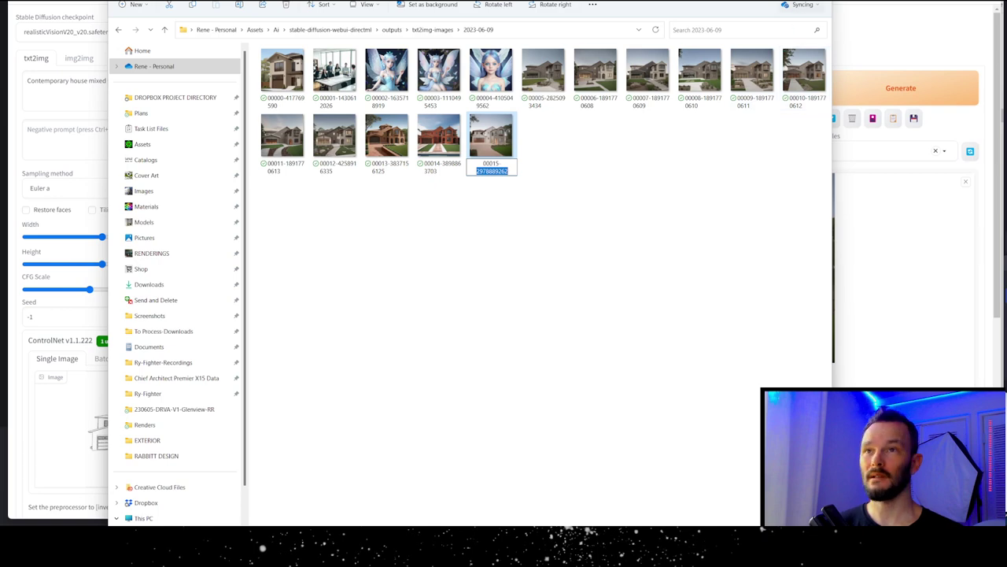
{"action": "key", "text": "Return"}
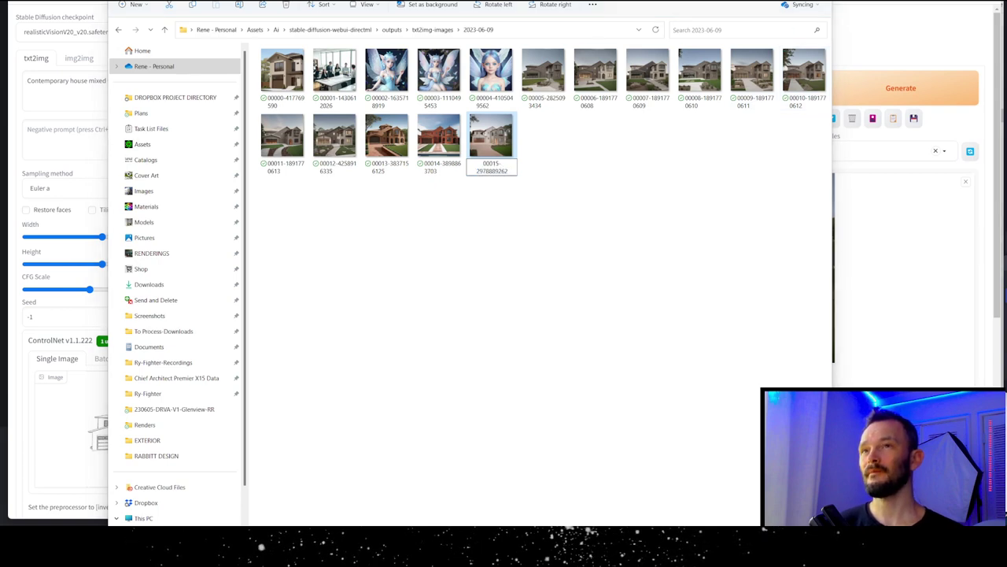
{"action": "key", "text": "alt+Tab"}
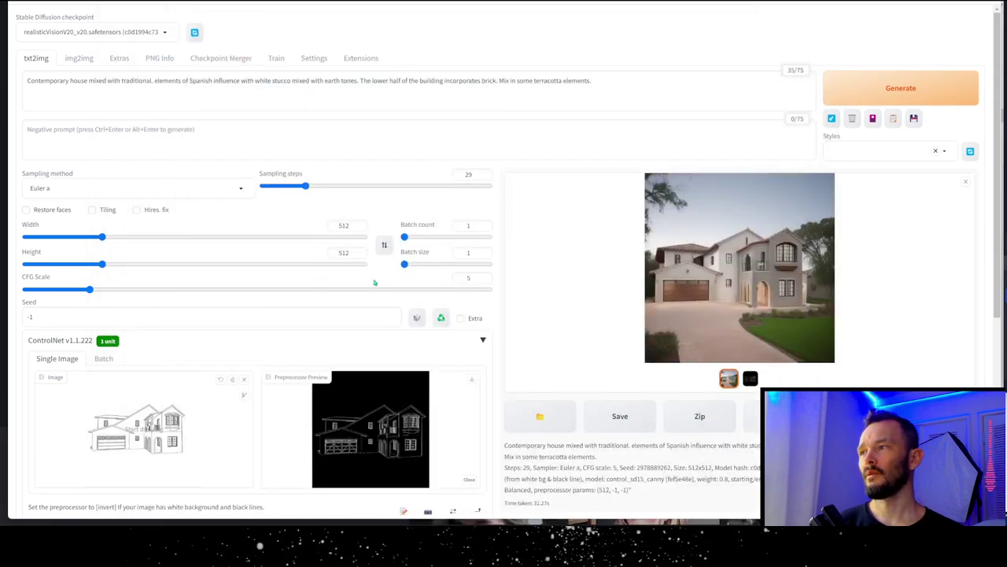
{"action": "left_click", "coordinate": [142, 318]}
{"action": "key", "text": "ctrl+a"}
{"action": "key", "text": "ctrl+v"}
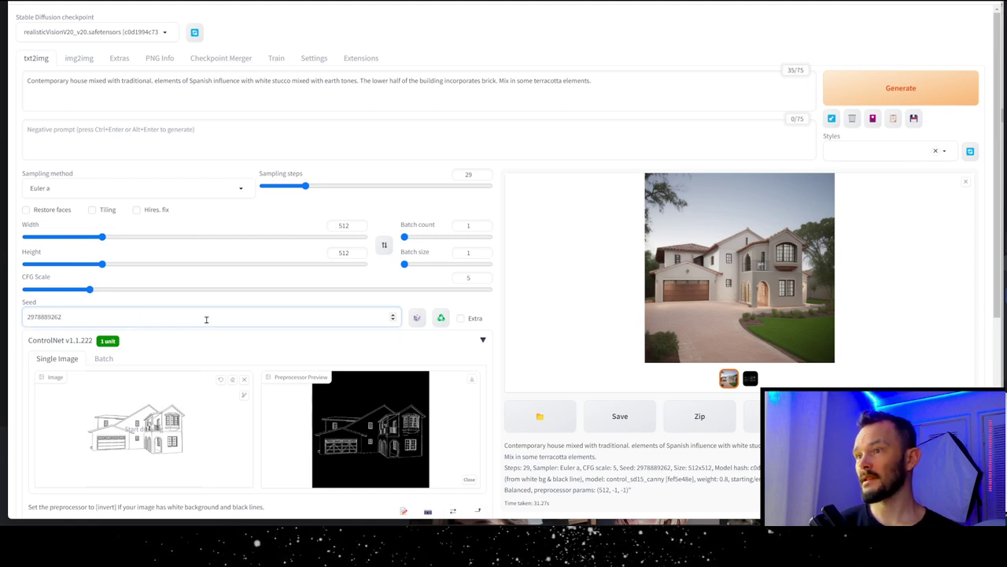
Step: Raise the sampling steps to 80 and generate the house image with the fixed seed
{"action": "left_click", "coordinate": [365, 187]}
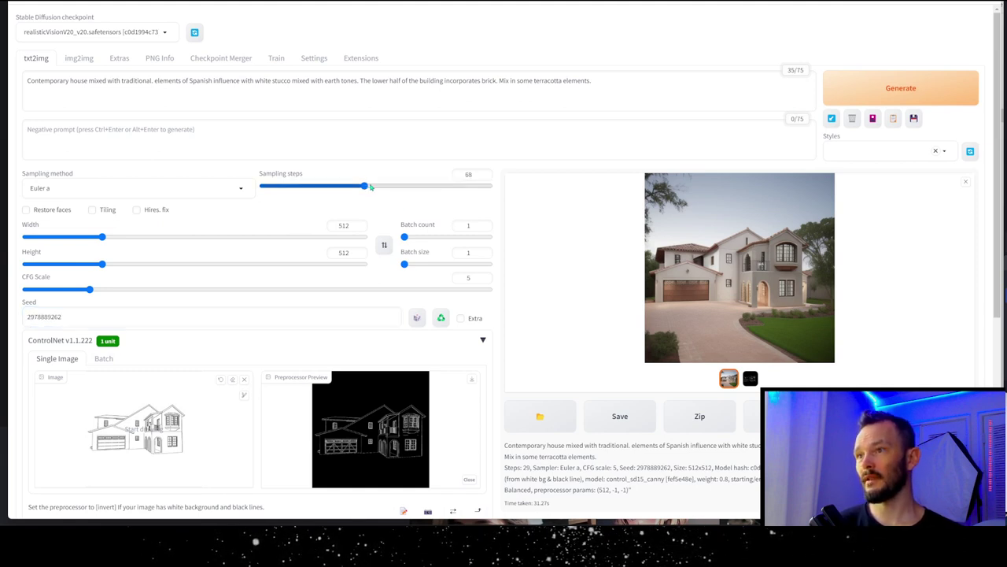
{"action": "left_click_drag", "start_coordinate": [373, 186], "coordinate": [383, 186]}
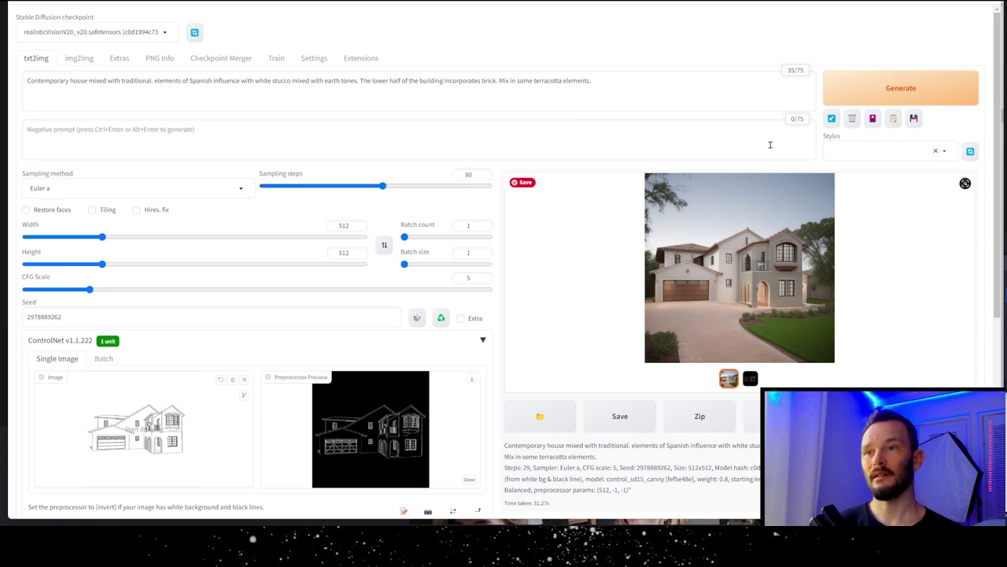
{"action": "left_click", "coordinate": [865, 93]}
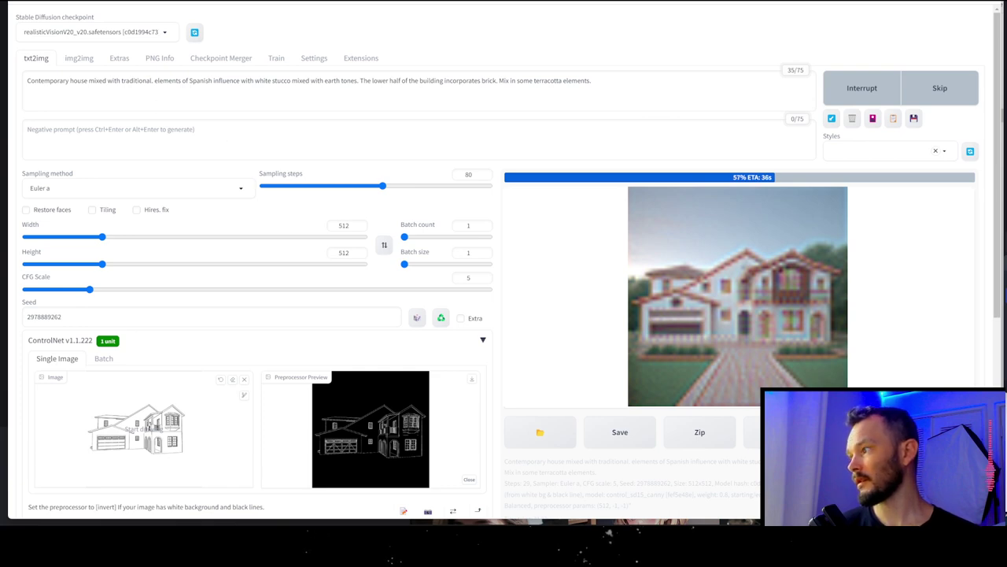
Step: Bring up the AMD performance metrics window, enlarge it and examine the GPU, VRAM, CPU and RAM readings during image generation
{"action": "left_click_drag", "start_coordinate": [0, 526], "coordinate": [406, 87]}
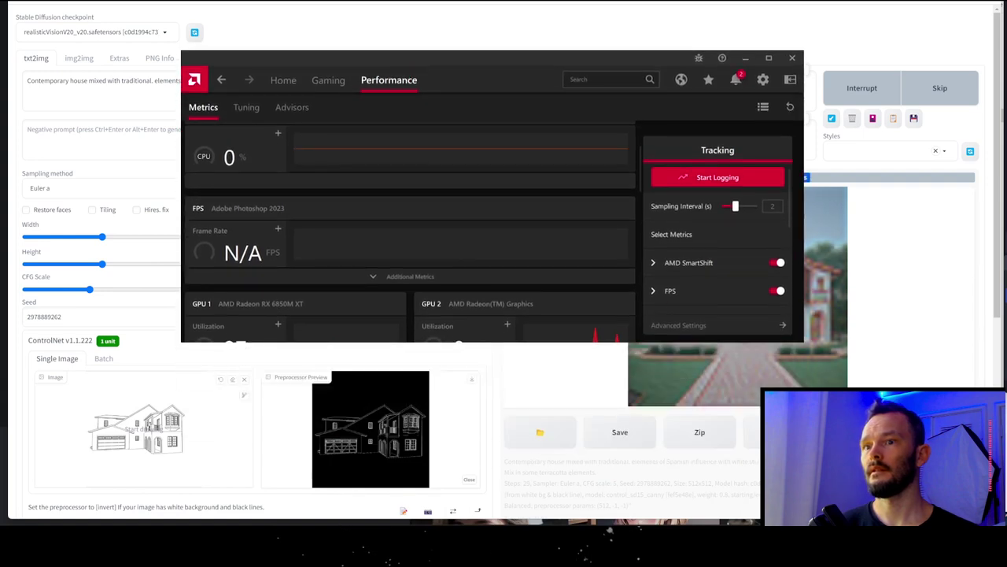
{"action": "left_click_drag", "start_coordinate": [797, 341], "coordinate": [991, 524]}
{"action": "left_click_drag", "start_coordinate": [516, 68], "coordinate": [359, 0]}
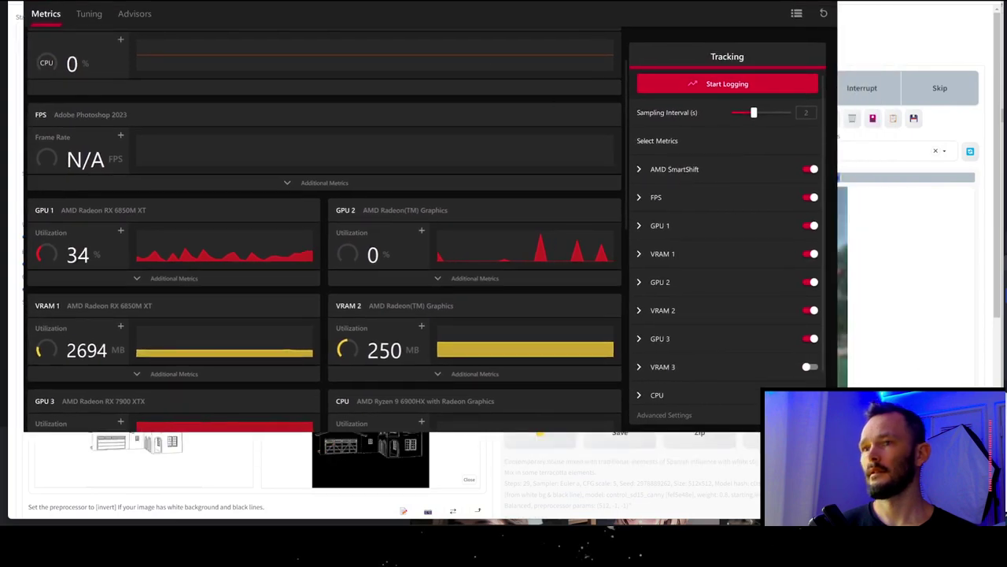
{"action": "left_click_drag", "start_coordinate": [836, 429], "coordinate": [986, 512]}
{"action": "scroll", "coordinate": [193, 178], "scroll_direction": "down", "scroll_amount": 5}
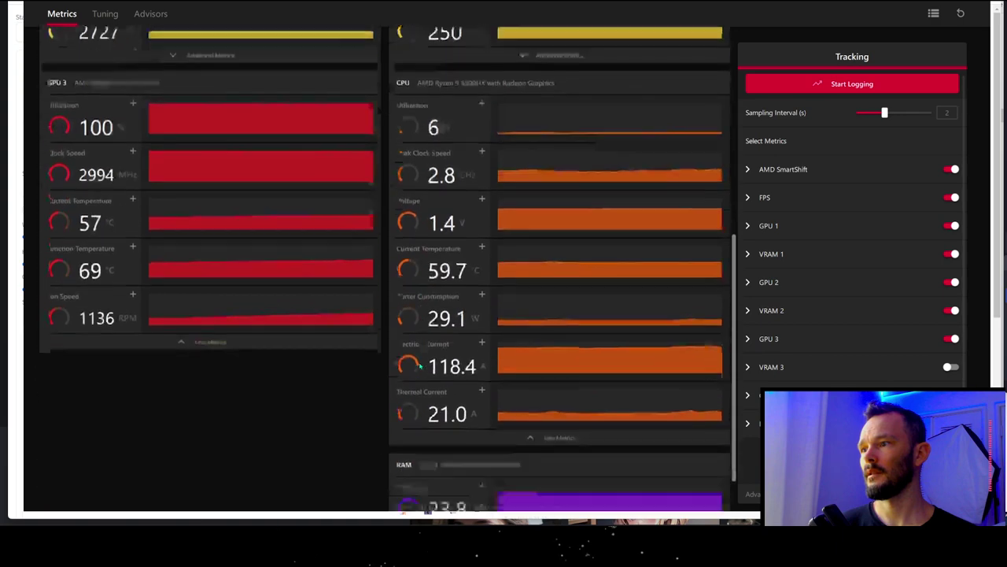
{"action": "scroll", "coordinate": [254, 225], "scroll_direction": "up", "scroll_amount": 3}
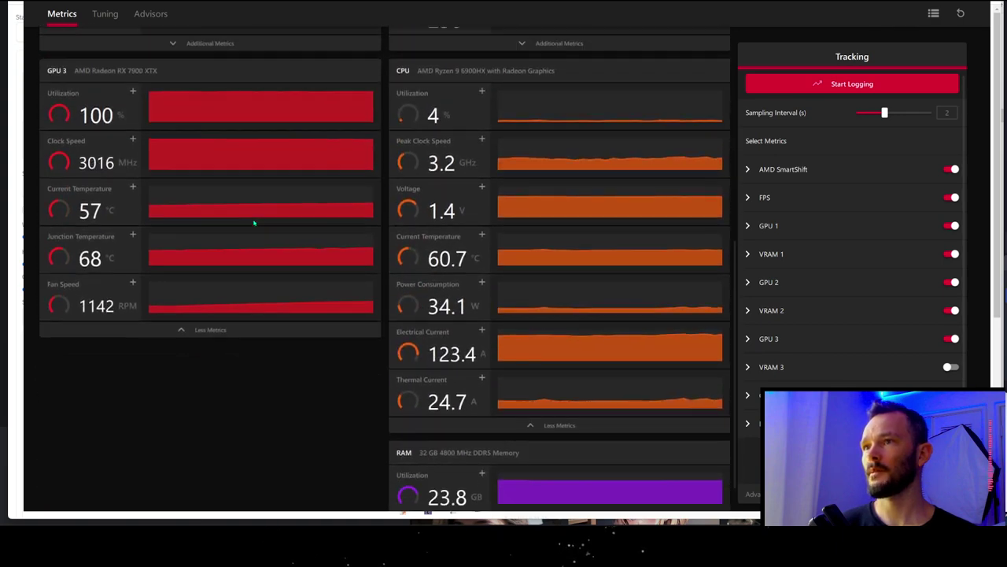
{"action": "scroll", "coordinate": [327, 266], "scroll_direction": "up", "scroll_amount": 5}
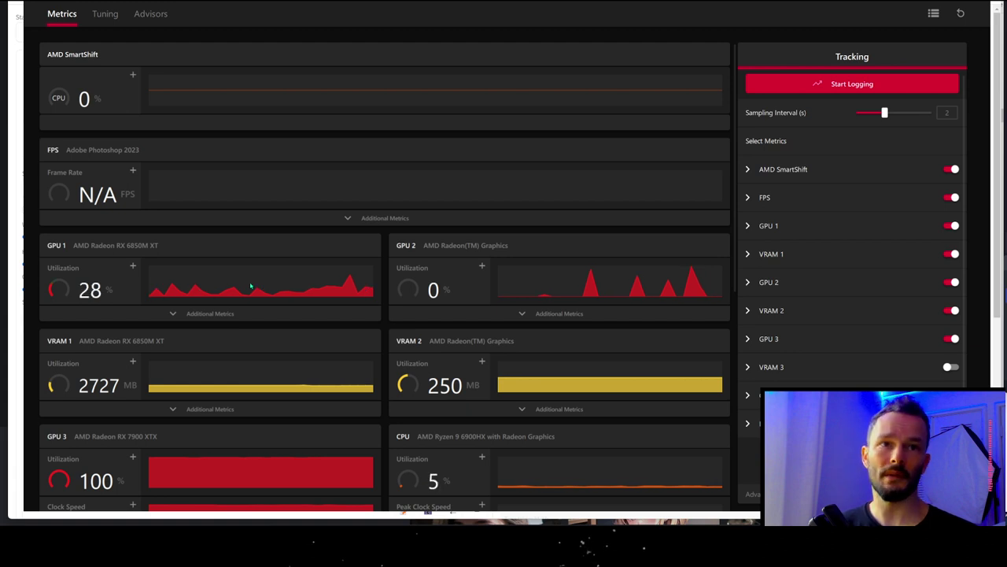
{"action": "scroll", "coordinate": [299, 293], "scroll_direction": "down", "scroll_amount": 5}
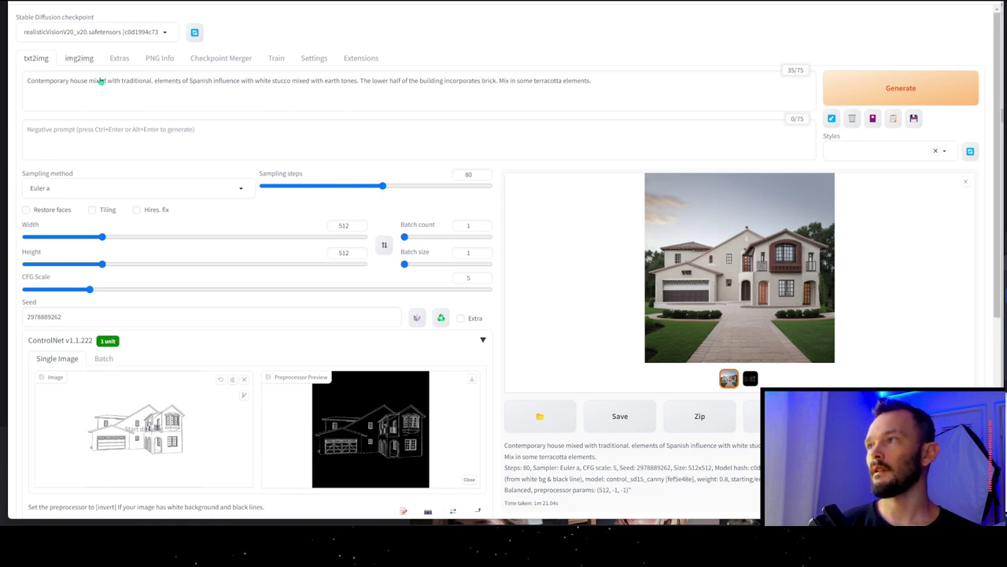
Step: Set the ControlNet control weight to 1 and lower the CFG scale to 2 in Stable Diffusion
{"action": "scroll", "coordinate": [777, 292], "scroll_direction": "down", "scroll_amount": 4}
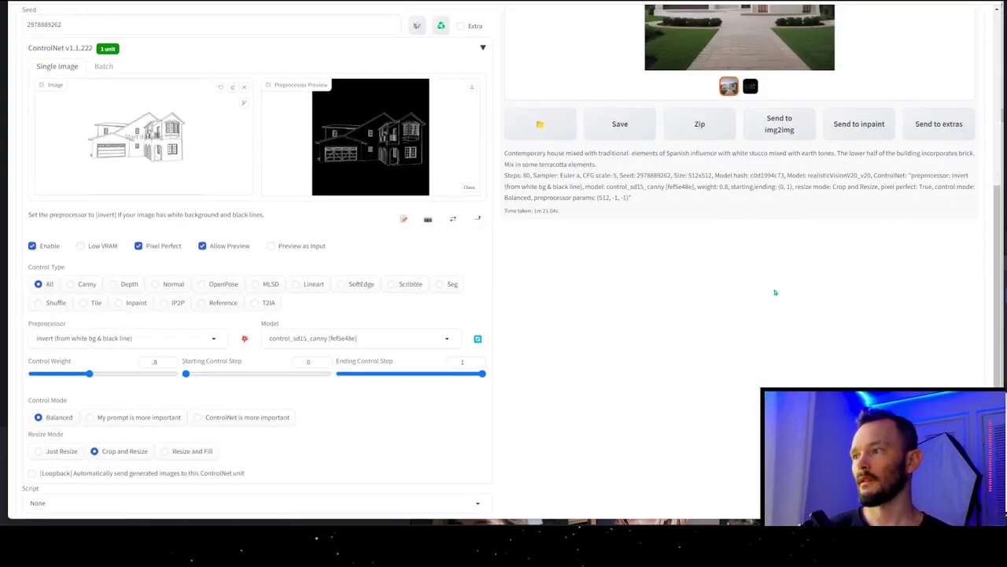
{"action": "left_click_drag", "start_coordinate": [161, 365], "coordinate": [126, 361]}
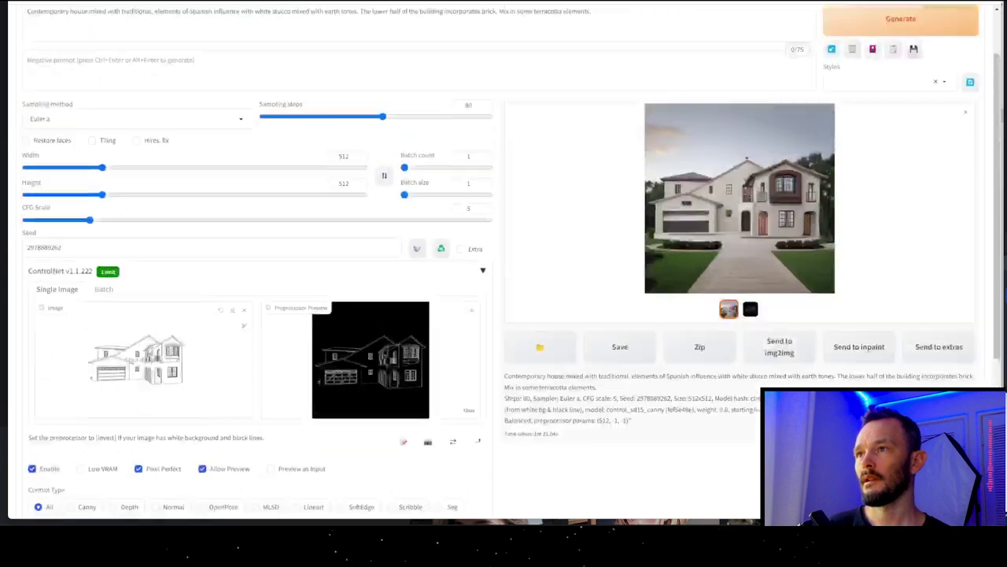
{"action": "scroll", "coordinate": [152, 384], "scroll_direction": "down", "scroll_amount": 5}
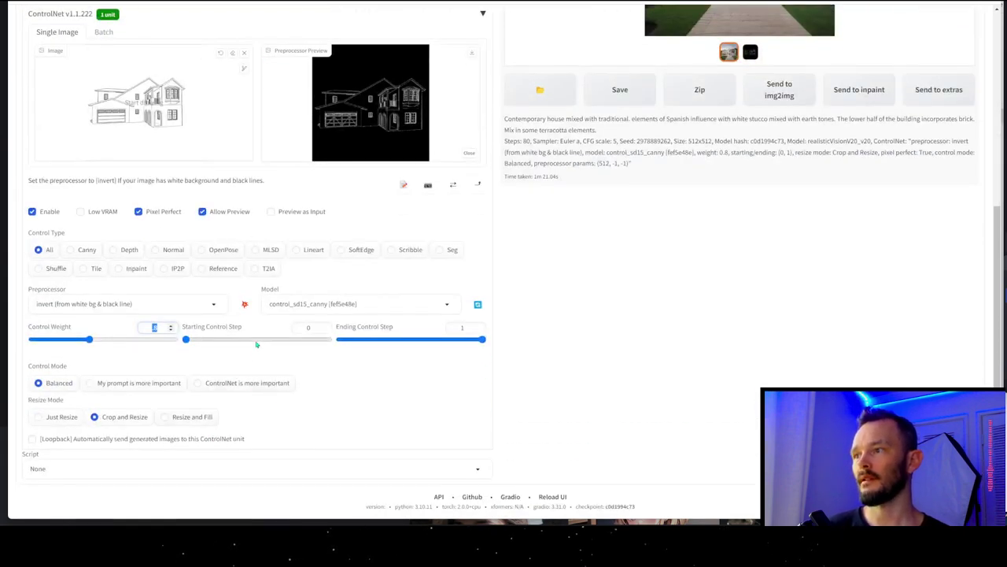
{"action": "type", "text": "1"}
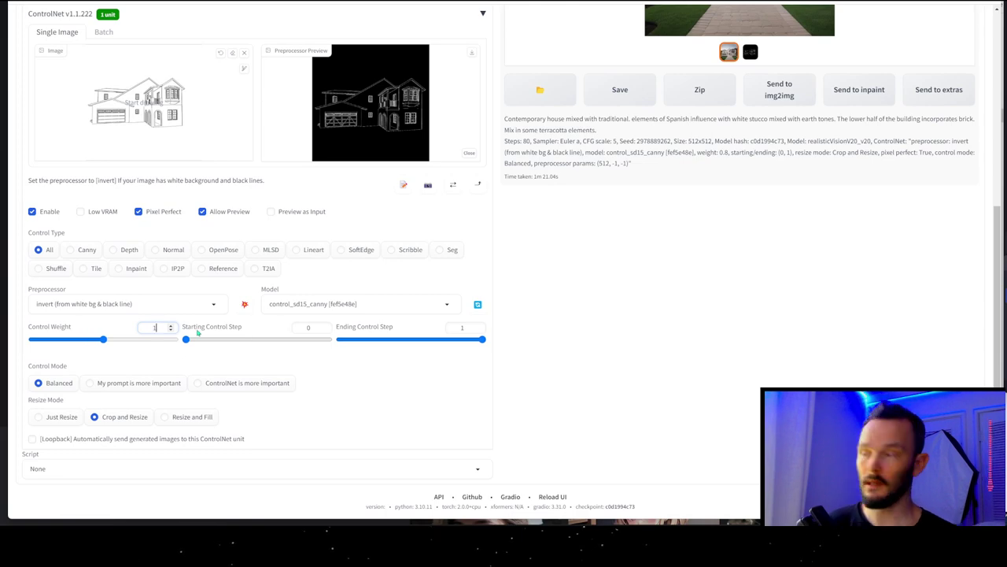
{"action": "scroll", "coordinate": [632, 297], "scroll_direction": "up", "scroll_amount": 1}
{"action": "scroll", "coordinate": [632, 298], "scroll_direction": "up", "scroll_amount": 4}
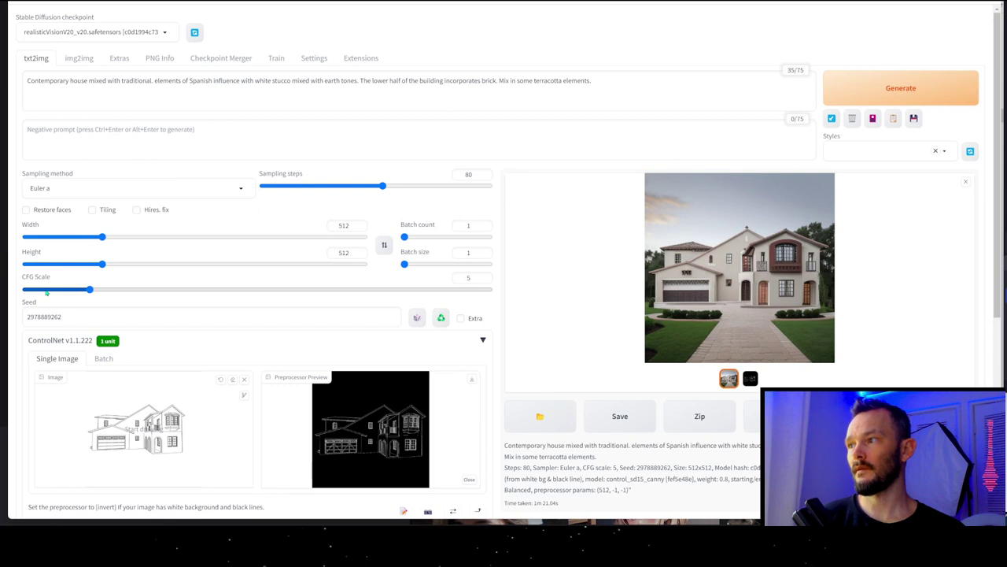
{"action": "left_click_drag", "start_coordinate": [47, 293], "coordinate": [46, 286]}
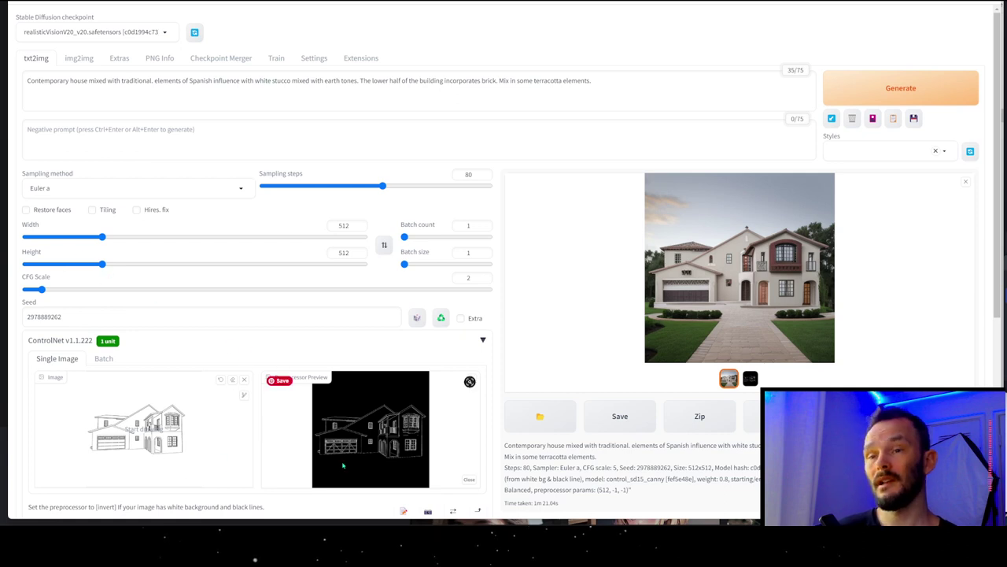
Step: Generate the house image with the new weight and CFG scale, inspect it enlarged and close the enlarged view
{"action": "left_click", "coordinate": [922, 91]}
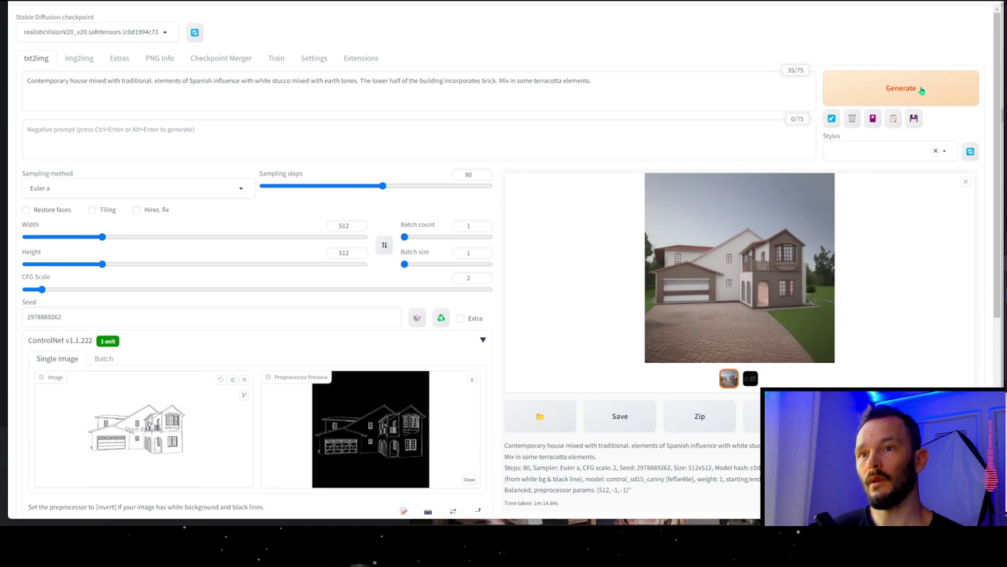
{"action": "left_click", "coordinate": [732, 263]}
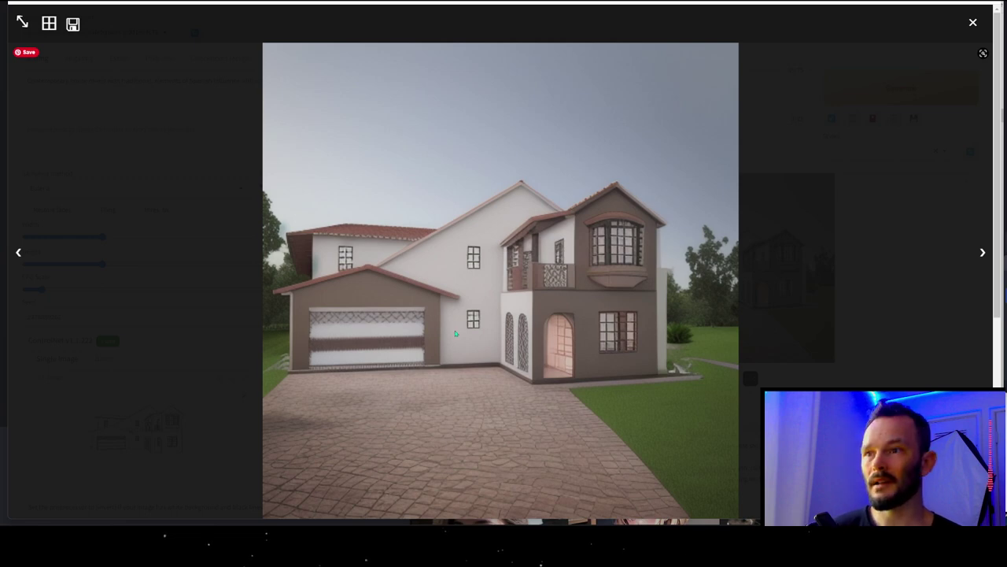
{"action": "left_click", "coordinate": [972, 23]}
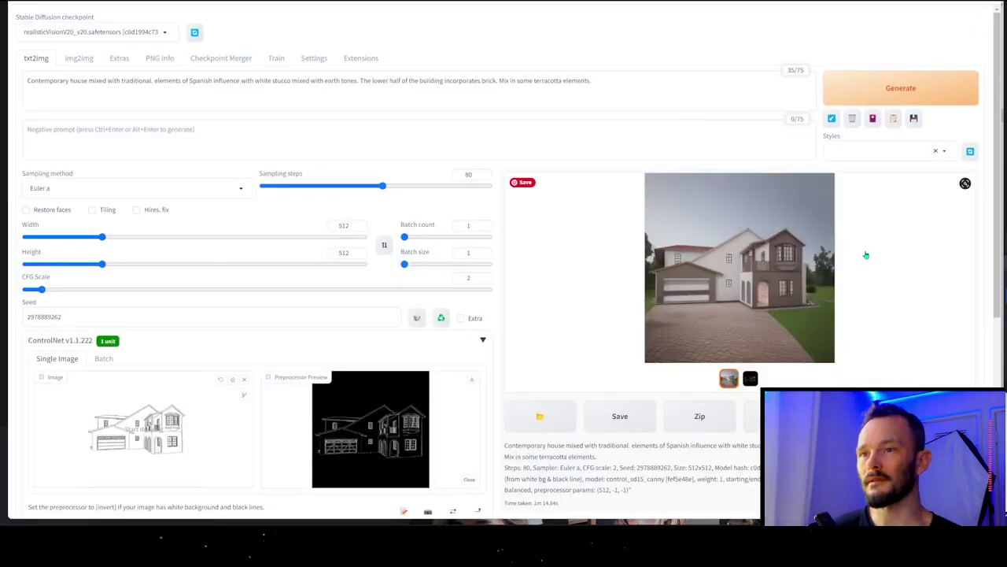
Step: Set the ControlNet control weight to 0.8 and reduce the sampling steps to 44
{"action": "scroll", "coordinate": [313, 304], "scroll_direction": "down", "scroll_amount": 4}
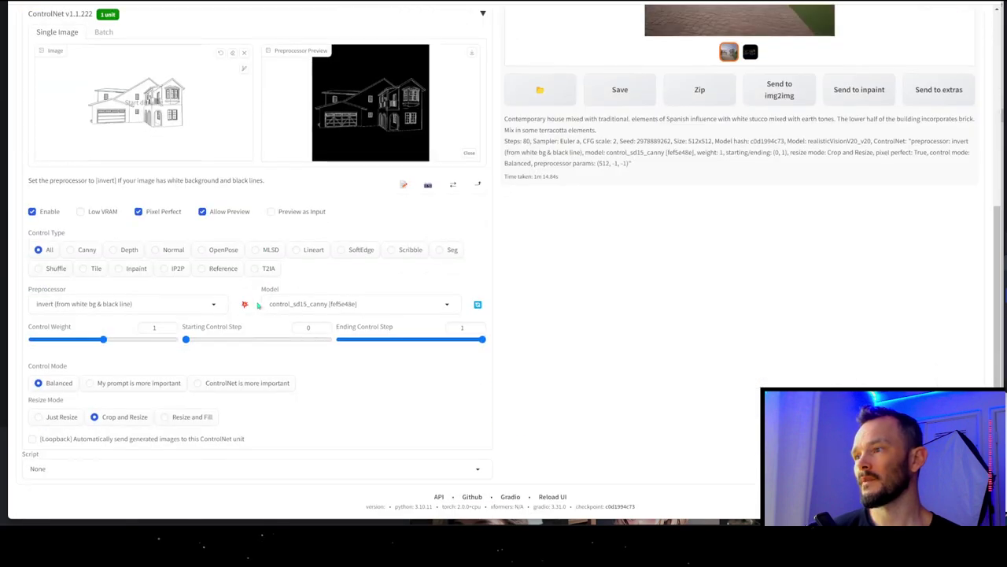
{"action": "left_click_drag", "start_coordinate": [156, 329], "coordinate": [138, 328]}
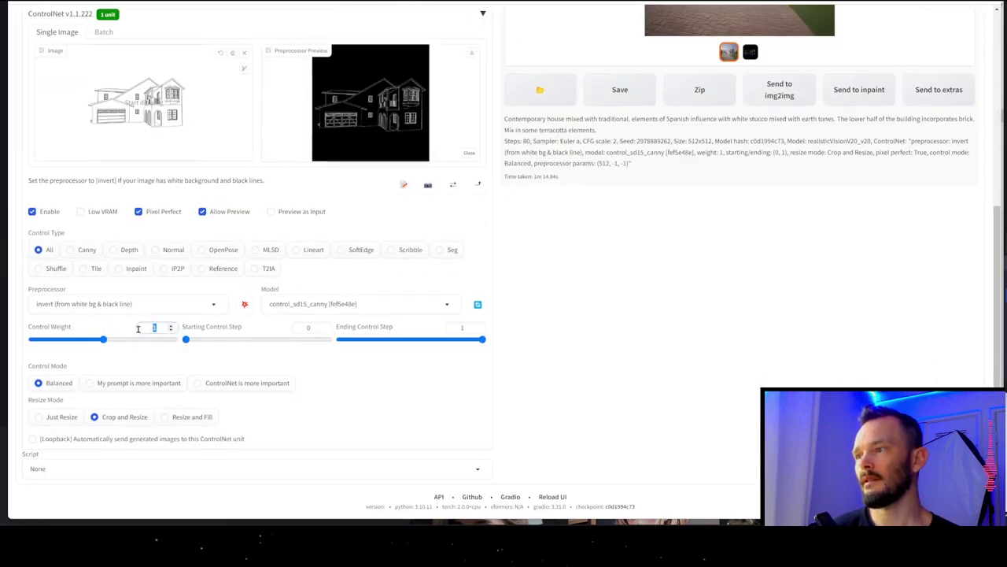
{"action": "type", "text": "0.8"}
{"action": "scroll", "coordinate": [397, 221], "scroll_direction": "up", "scroll_amount": 4}
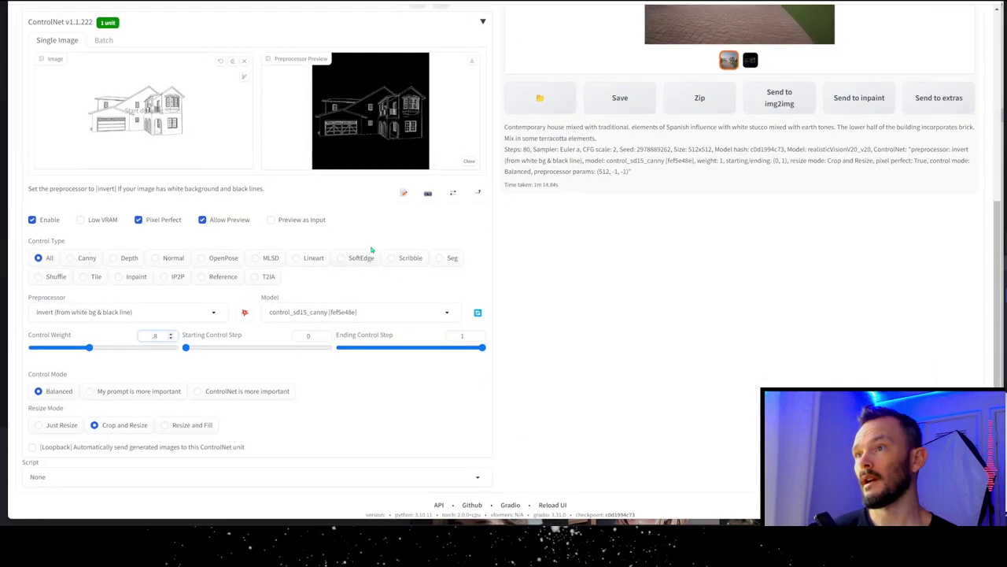
{"action": "left_click_drag", "start_coordinate": [383, 152], "coordinate": [329, 153]}
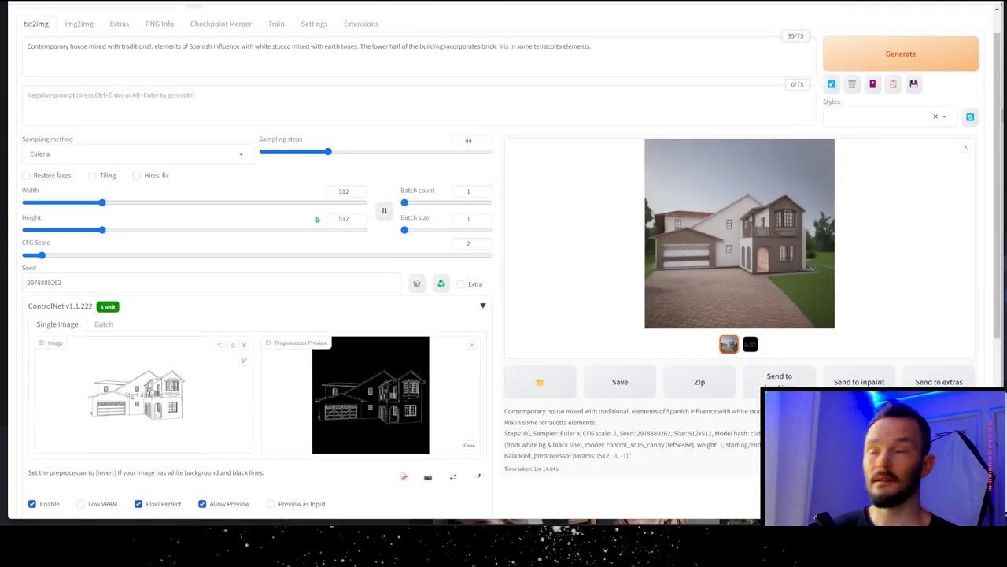
Step: Review the ControlNet settings and raise the CFG scale to 12.5
{"action": "scroll", "coordinate": [331, 289], "scroll_direction": "down", "scroll_amount": 3}
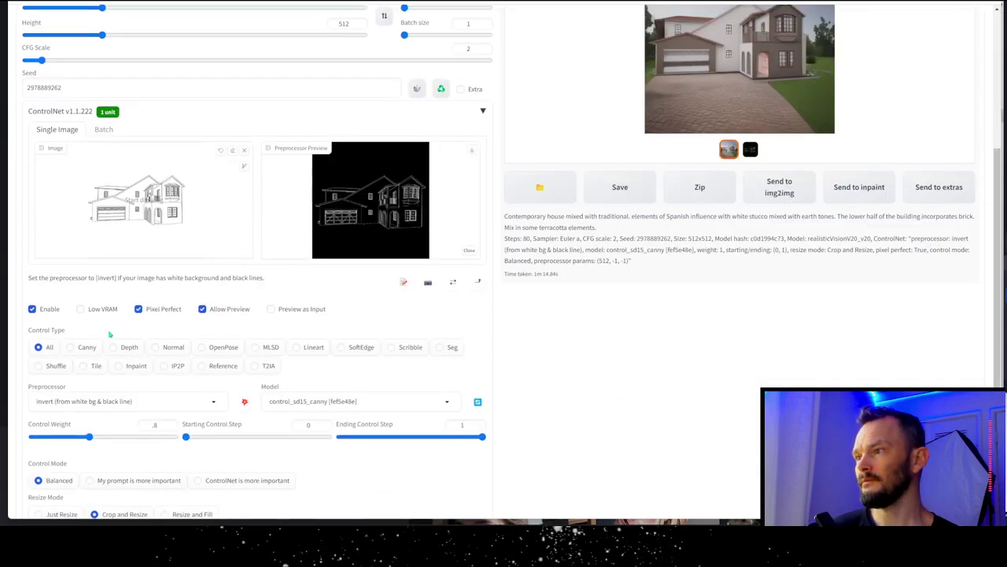
{"action": "scroll", "coordinate": [274, 364], "scroll_direction": "up", "scroll_amount": 1}
{"action": "scroll", "coordinate": [274, 365], "scroll_direction": "up", "scroll_amount": 3}
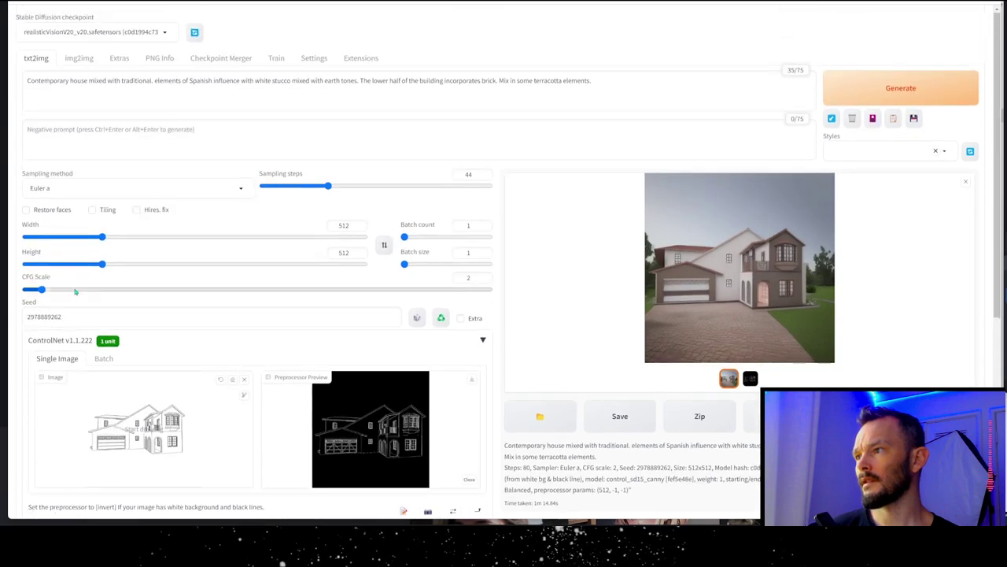
{"action": "left_click", "coordinate": [214, 290]}
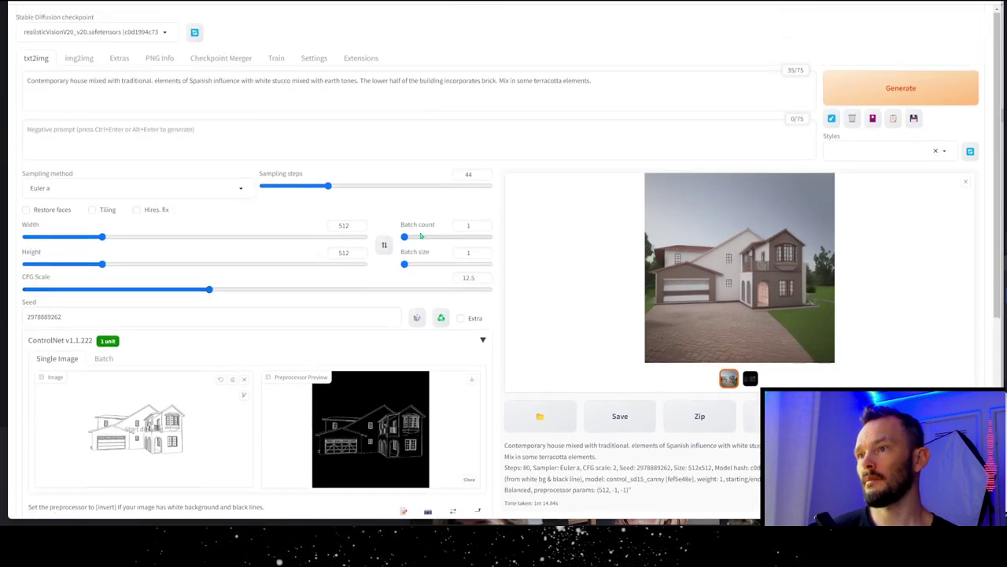
Step: Set the batch count to 6 and lower the sampling steps to 32
{"action": "left_click", "coordinate": [414, 237]}
{"action": "left_click_drag", "start_coordinate": [414, 237], "coordinate": [409, 237]}
{"action": "left_click_drag", "start_coordinate": [326, 186], "coordinate": [312, 188]}
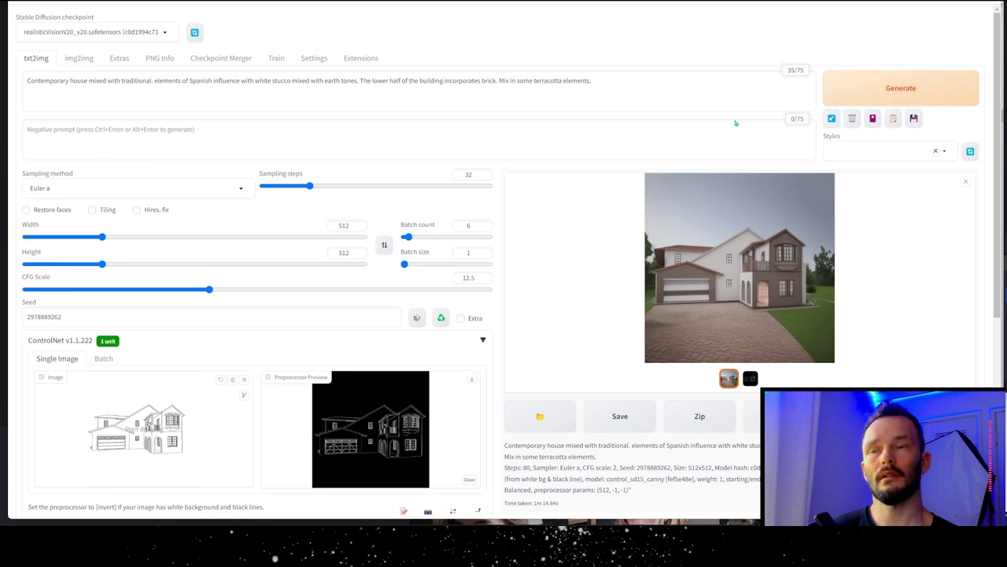
Step: Change the sampling method to DDIM and generate the batch of house images
{"action": "left_click", "coordinate": [245, 191]}
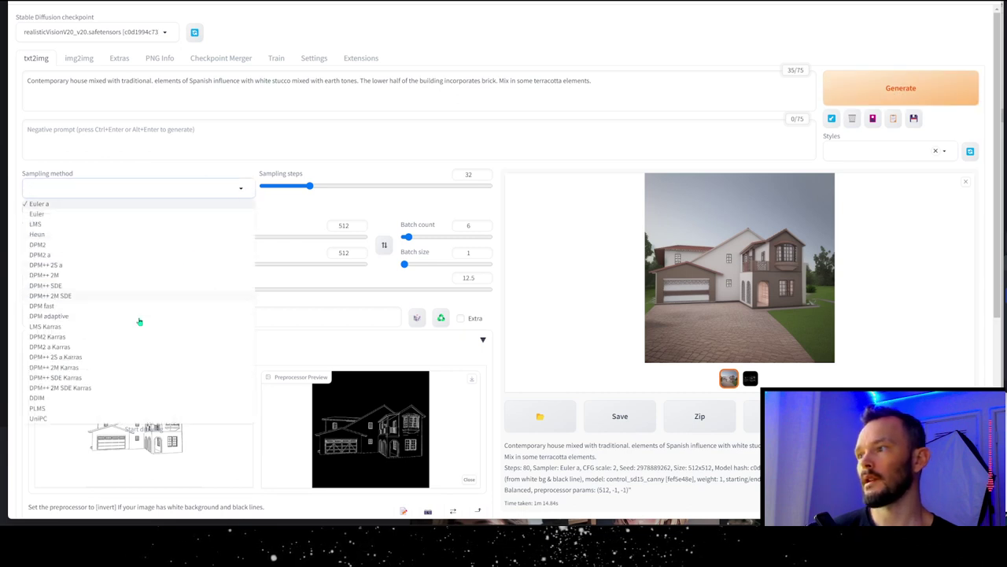
{"action": "left_click", "coordinate": [41, 400]}
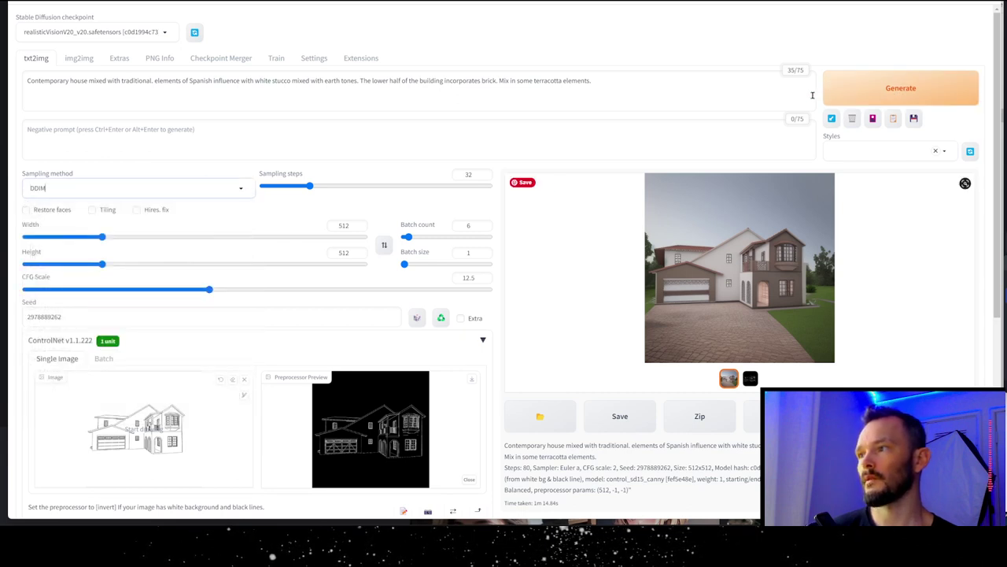
{"action": "left_click", "coordinate": [897, 91]}
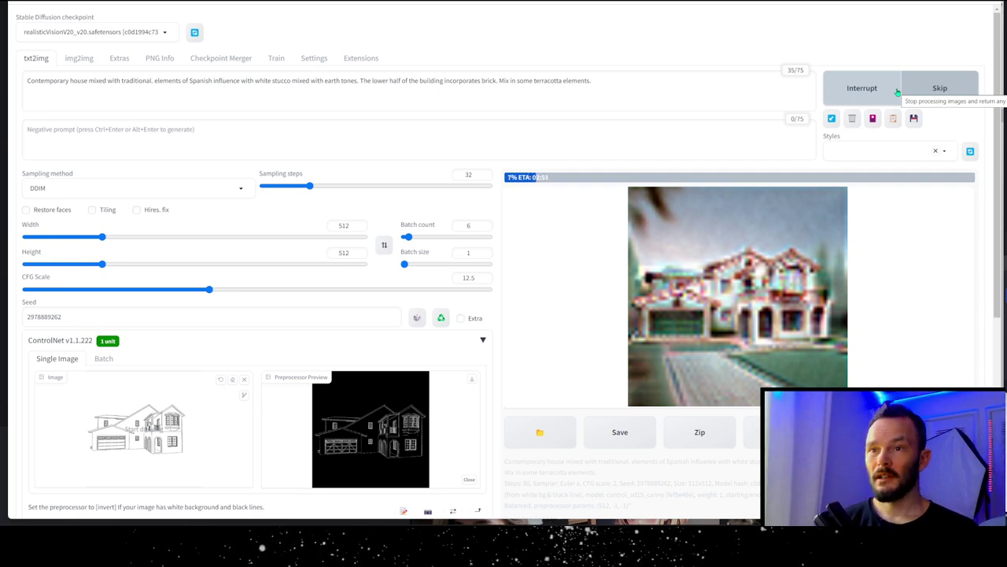
{"action": "left_click", "coordinate": [895, 89]}
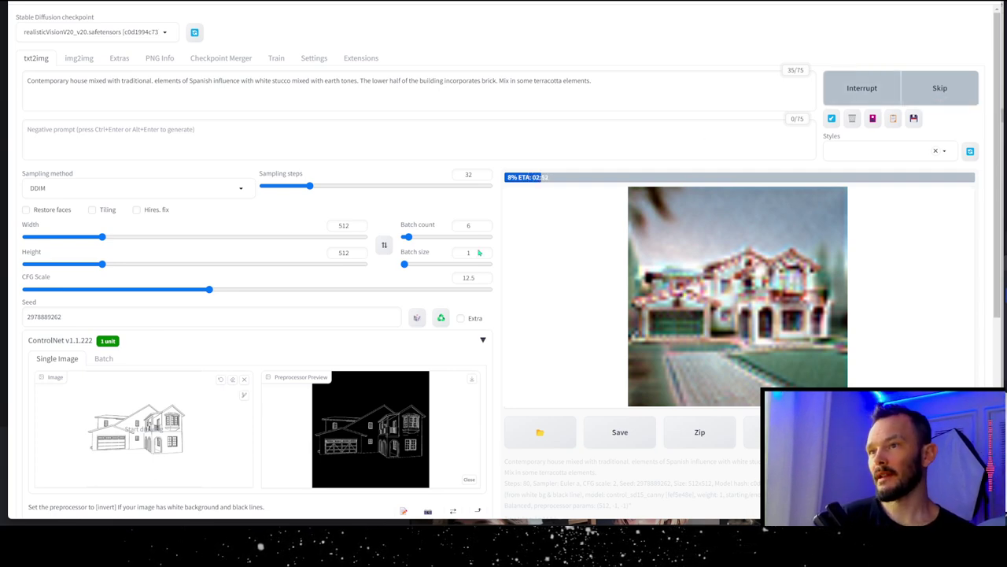
Step: Examine the grid of generated house variations and open it for an enlarged view
{"action": "scroll", "coordinate": [364, 297], "scroll_direction": "down", "scroll_amount": 4}
{"action": "scroll", "coordinate": [365, 297], "scroll_direction": "up", "scroll_amount": 3}
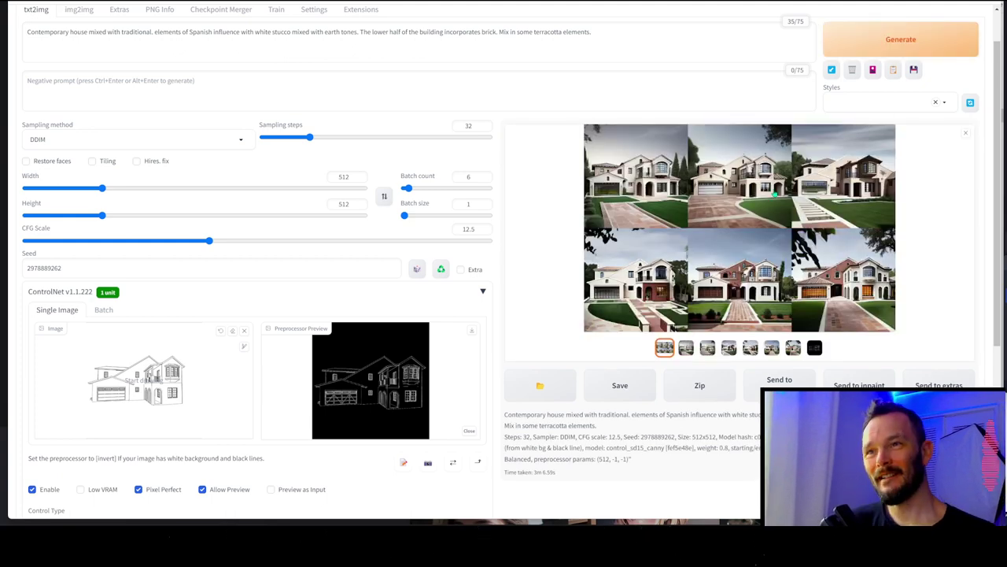
{"action": "left_click", "coordinate": [662, 170]}
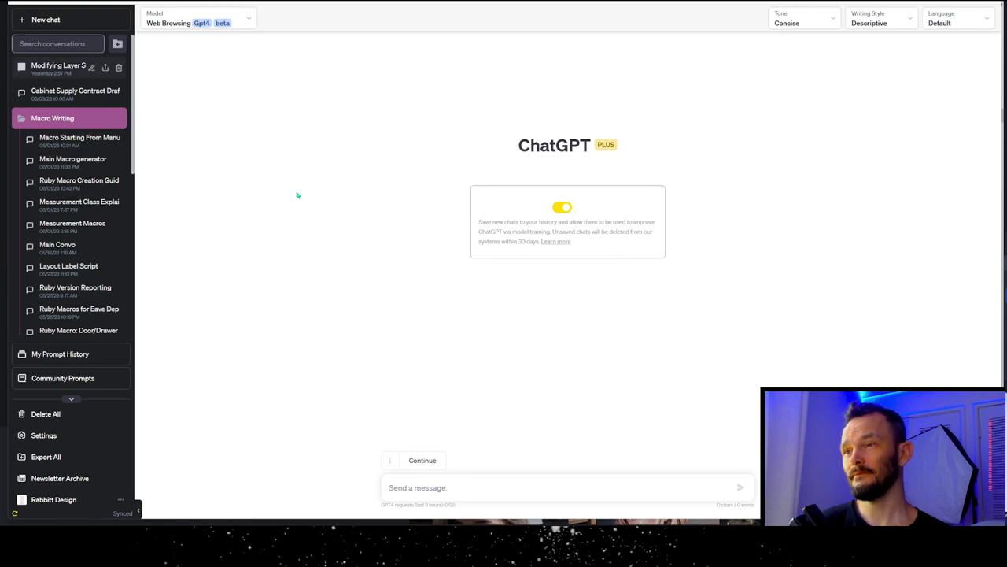
Step: Switch to ChatGPT and select the GPT-4 model for the new chat
{"action": "left_click", "coordinate": [508, 486]}
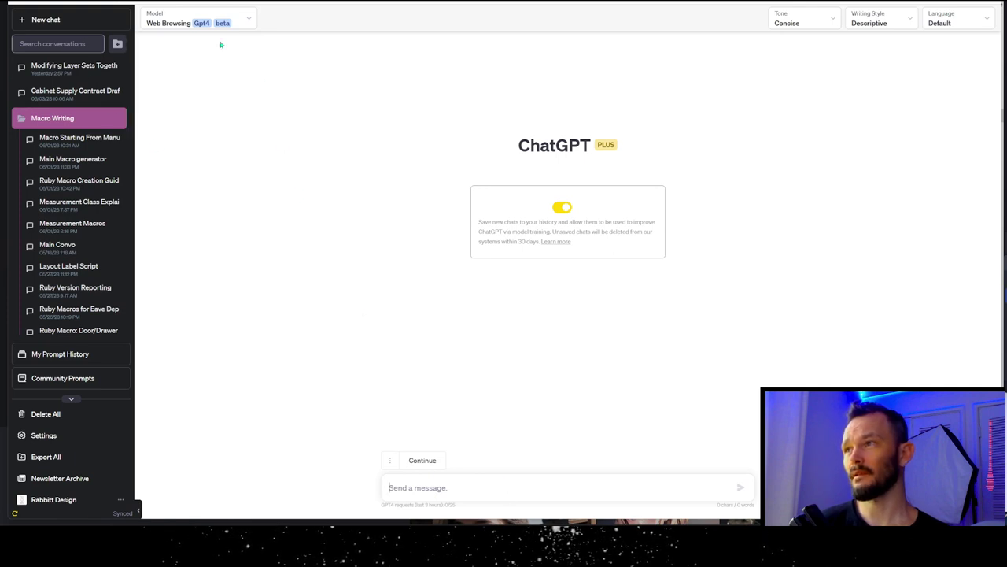
{"action": "left_click", "coordinate": [249, 22]}
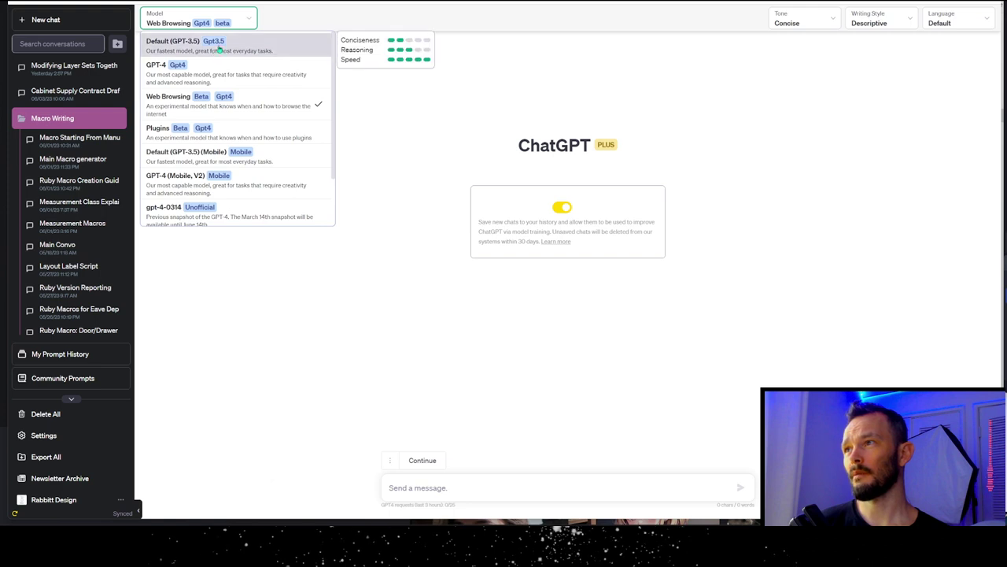
{"action": "left_click", "coordinate": [195, 74]}
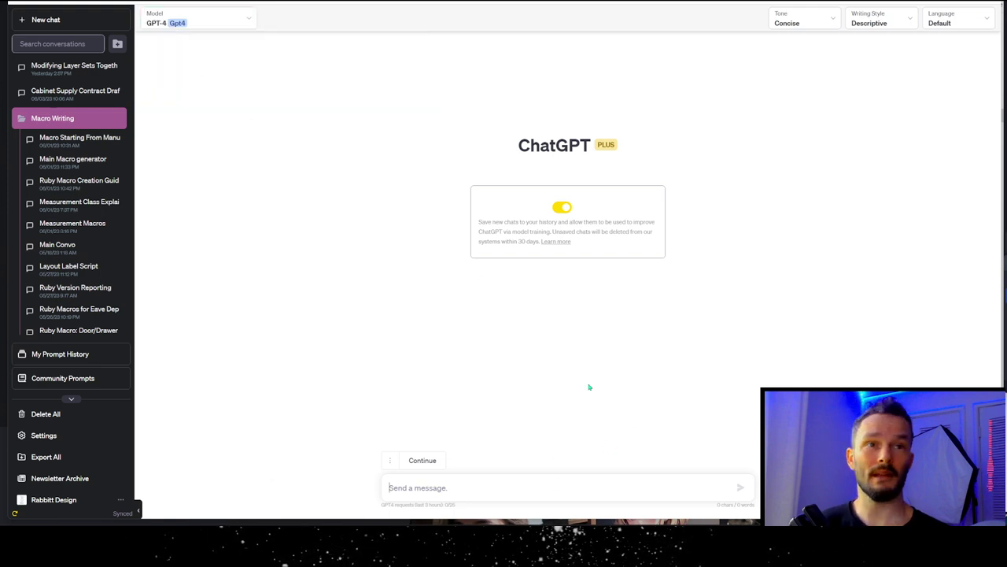
Step: Begin a message asking to describe a building originally built in the 70s in San Ramon, California with a Spanish influence style
{"action": "left_click", "coordinate": [471, 486]}
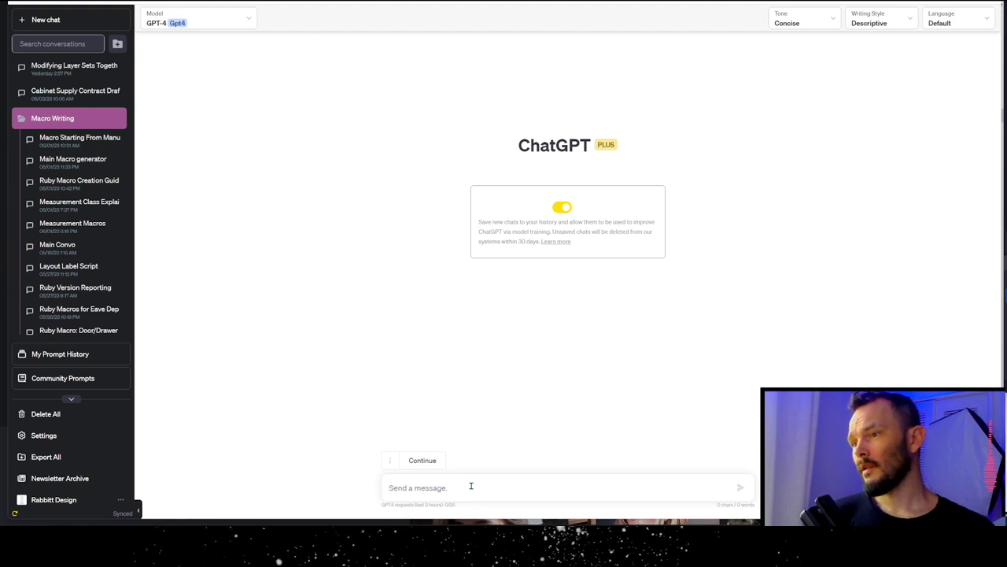
{"action": "type", "text": "I want to describe a"}
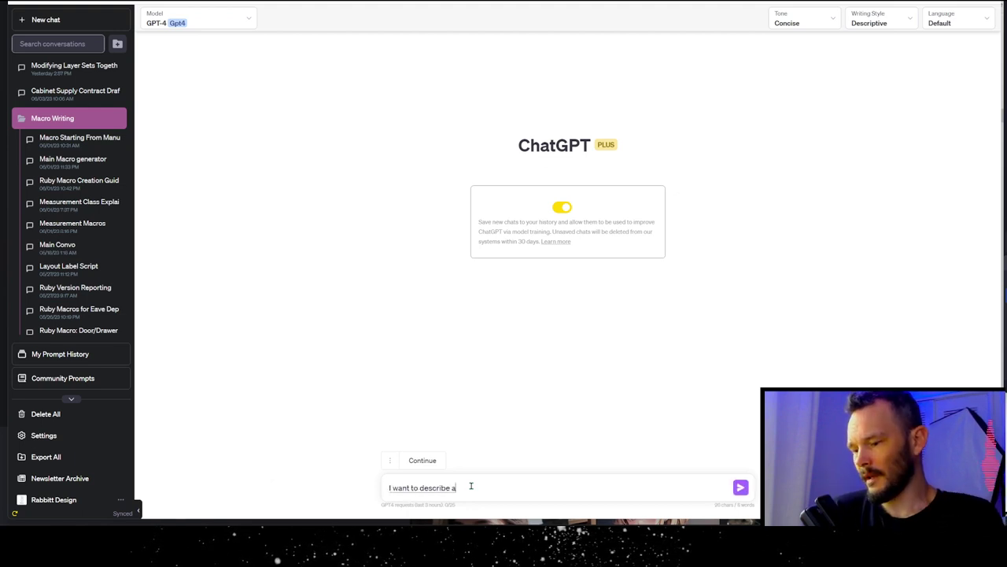
{"action": "type", "text": " building that was originally"}
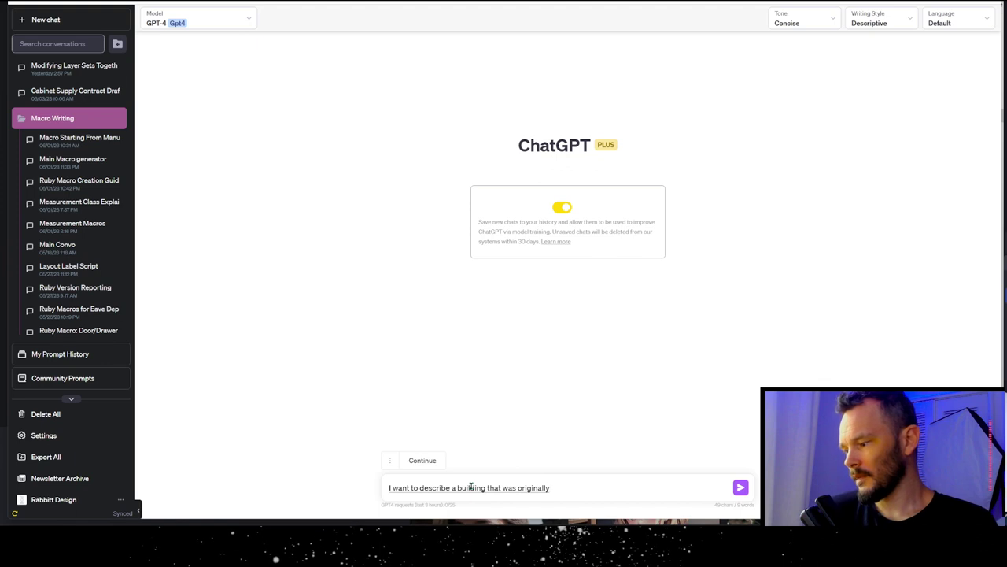
{"action": "type", "text": " built in. built in the"}
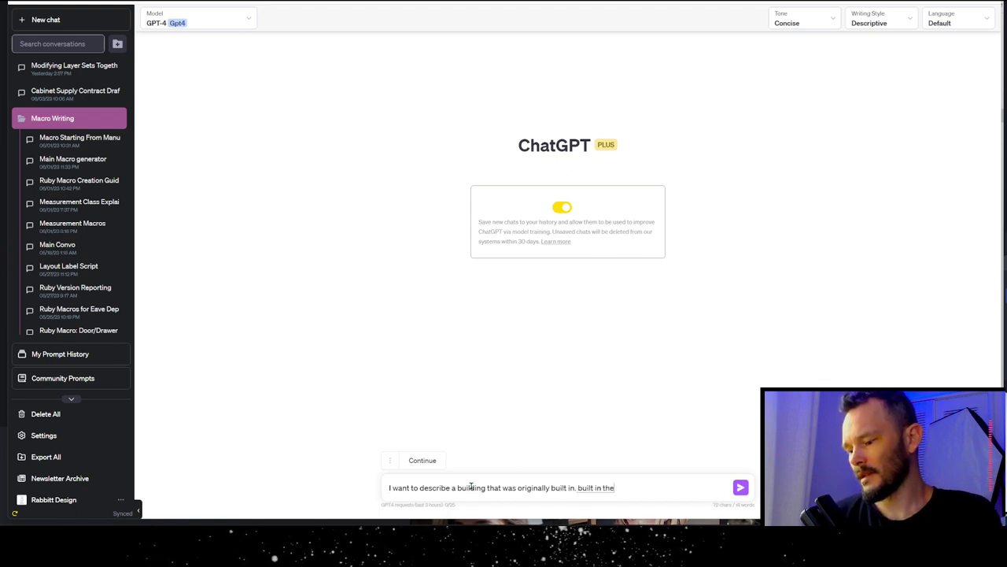
{"action": "type", "text": " seventies in San Ramon, California"}
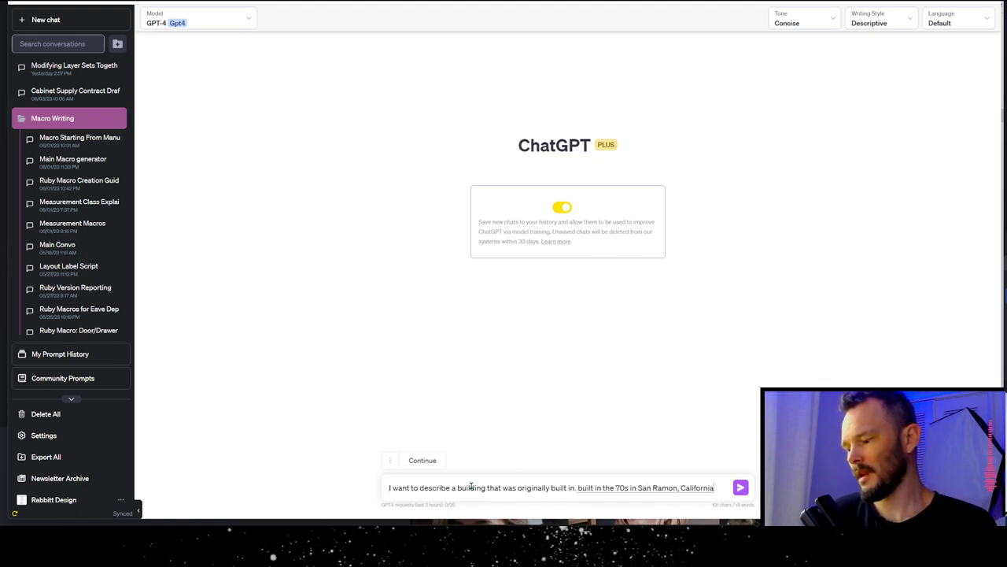
{"action": "type", "text": " with a Spanish influence style"}
Step: Add that builders from Southern America, rural Texas or maybe Austin, brought their architectural influence and integrated it into the house
{"action": "type", "text": ". It was"}
{"action": "type", "text": " built by some"}
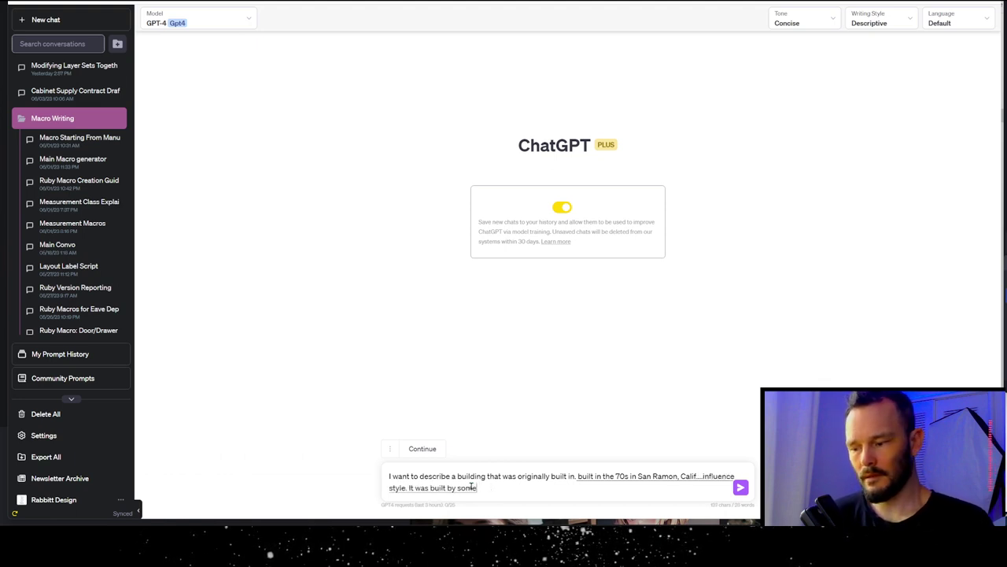
{"action": "type", "text": " builders that came over"}
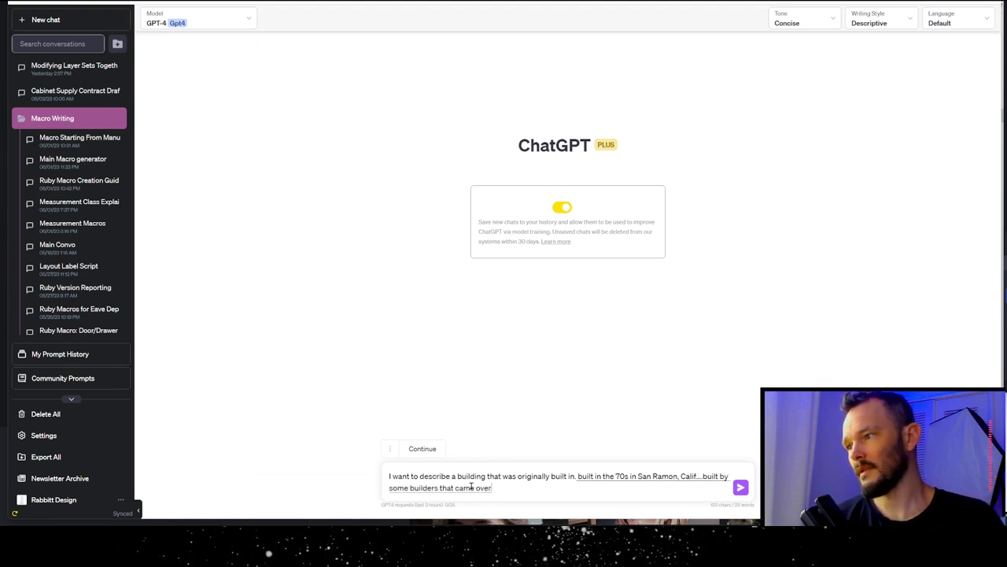
{"action": "type", "text": " from Southern"}
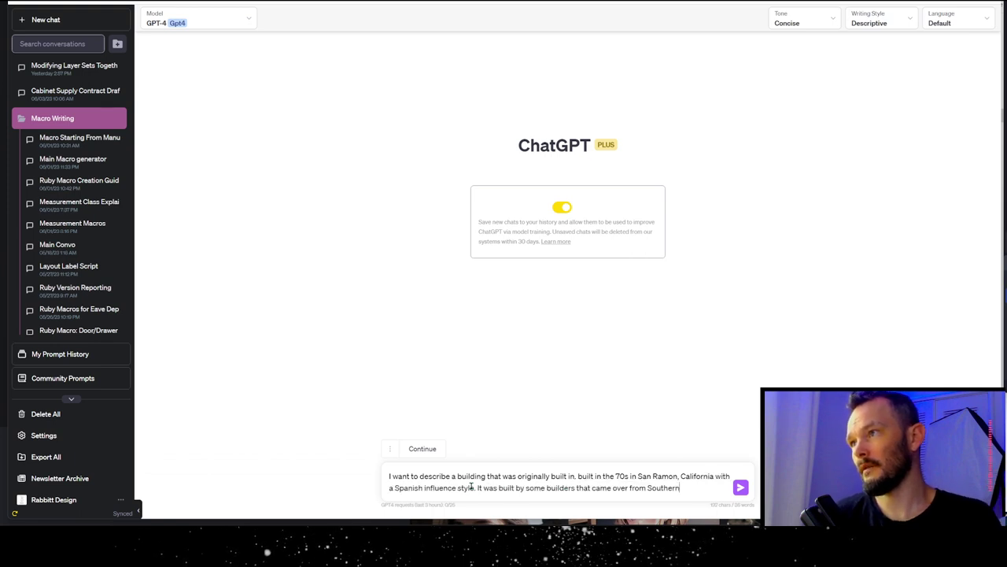
{"action": "type", "text": " America, kind of rural Texas"}
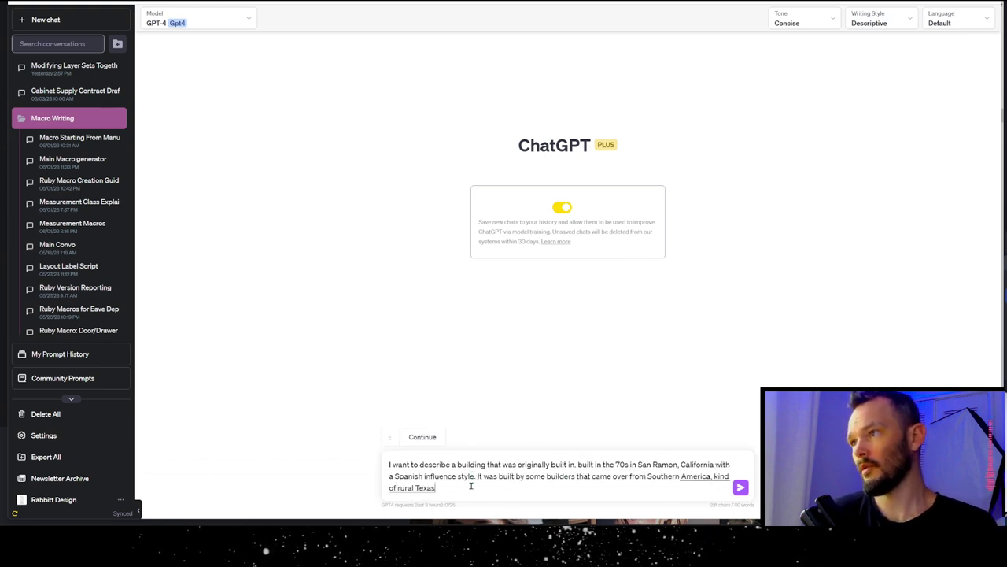
{"action": "type", "text": " area, or maybe even Austin, Texas"}
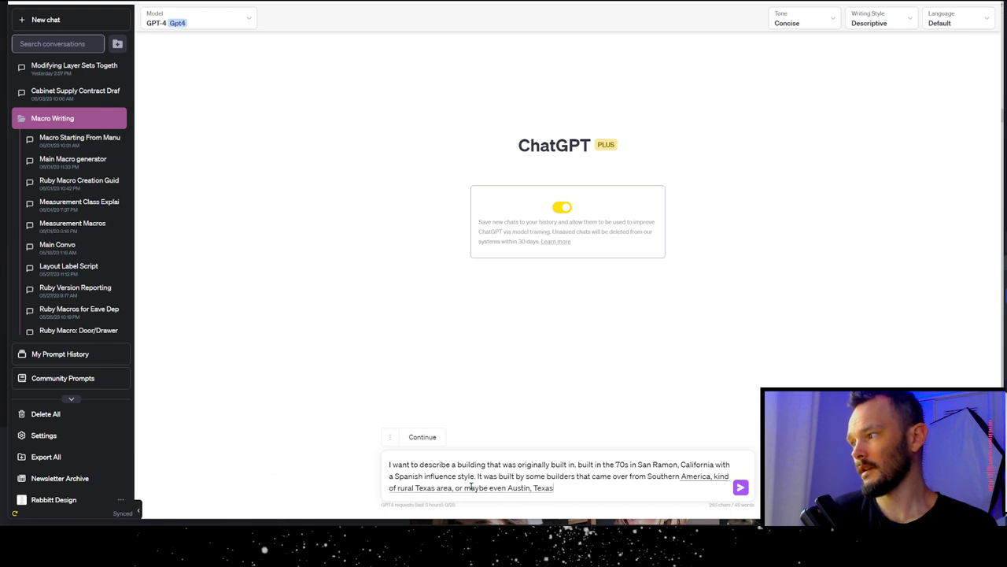
{"action": "type", "text": " area and had their architectural"}
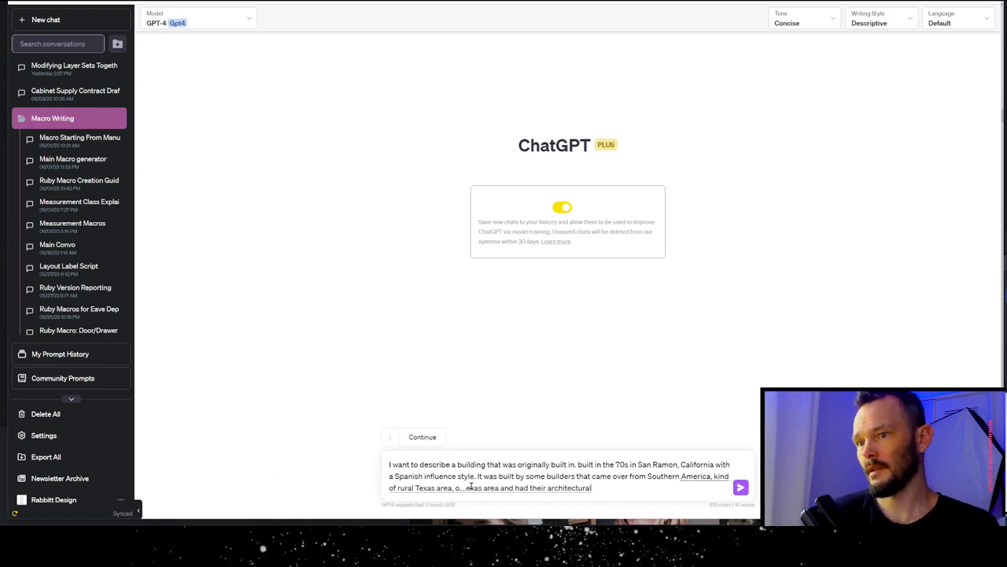
{"action": "type", "text": " influence brought over with"}
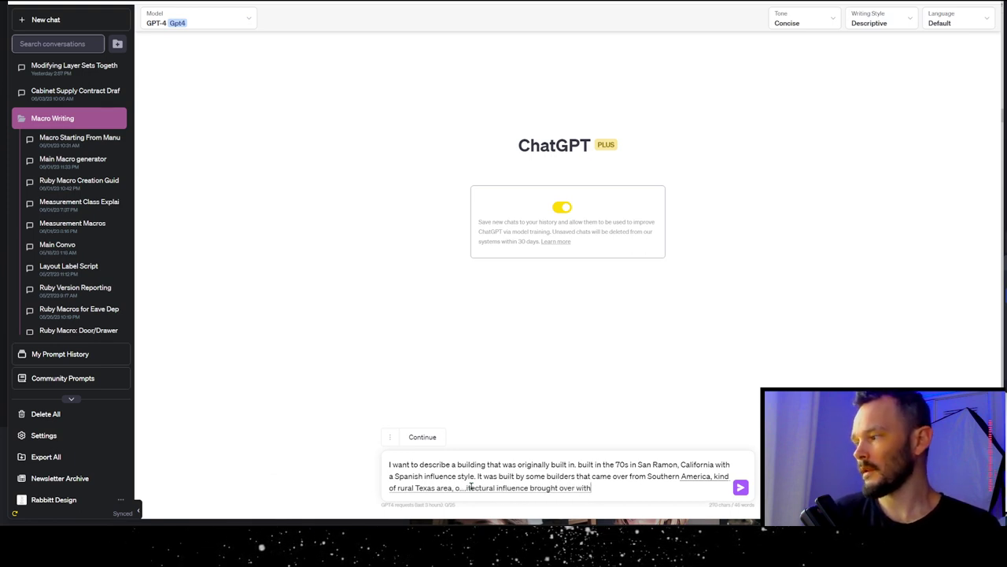
{"action": "type", "text": " them and integrated into this house"}
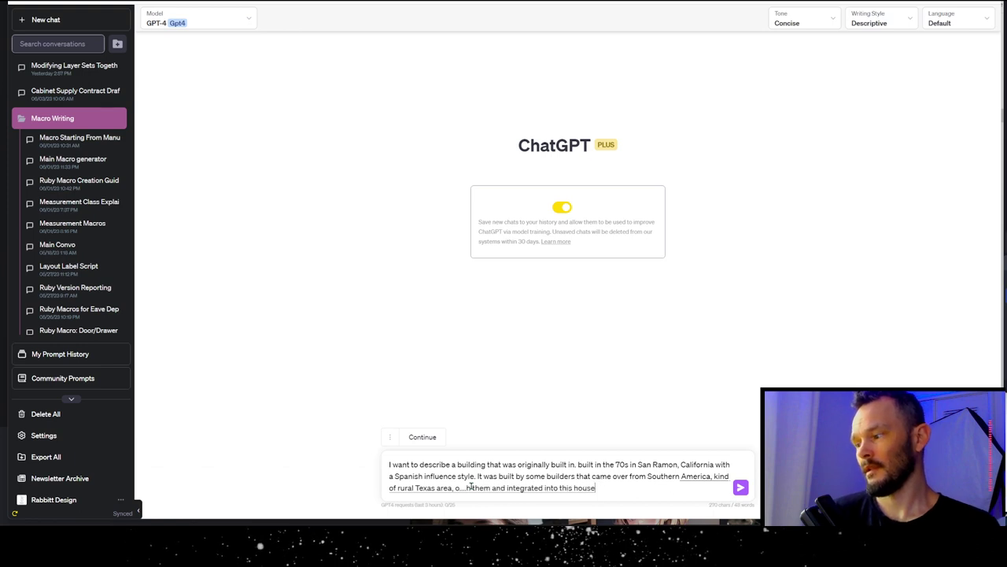
Step: Add that the house description is going to an AI model that will remodel what the house looks like
{"action": "type", "text": ". So I want"}
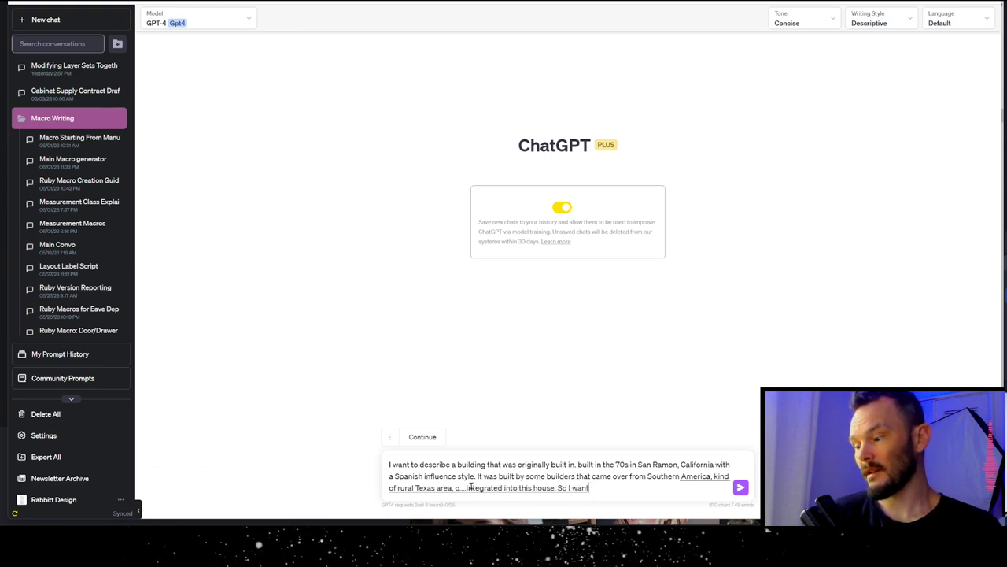
{"action": "type", "text": " to describe this house in the sense that we're going to be sending"}
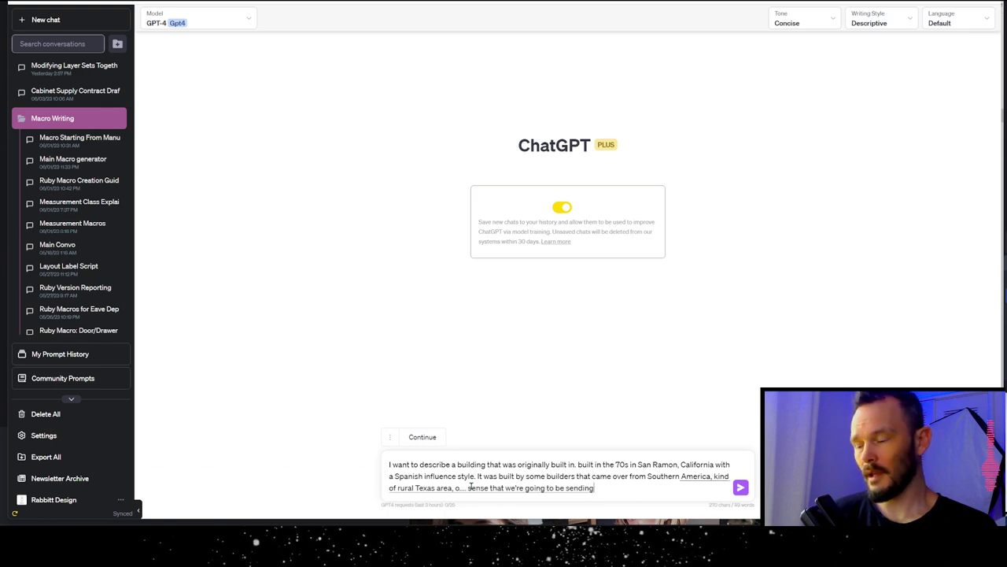
{"action": "type", "text": " this to an AI model where we're going"}
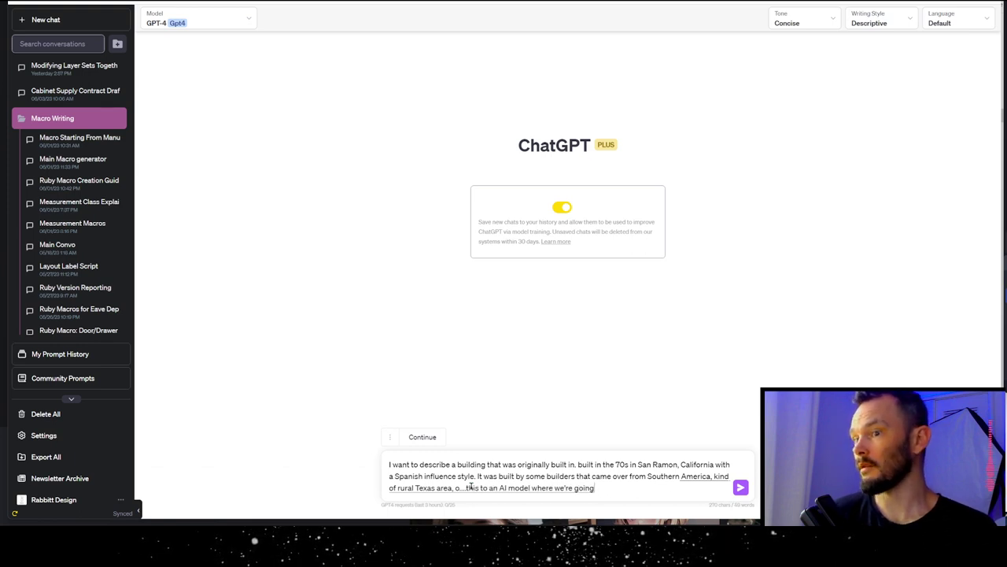
{"action": "type", "text": " to remodel what this House looks like"}
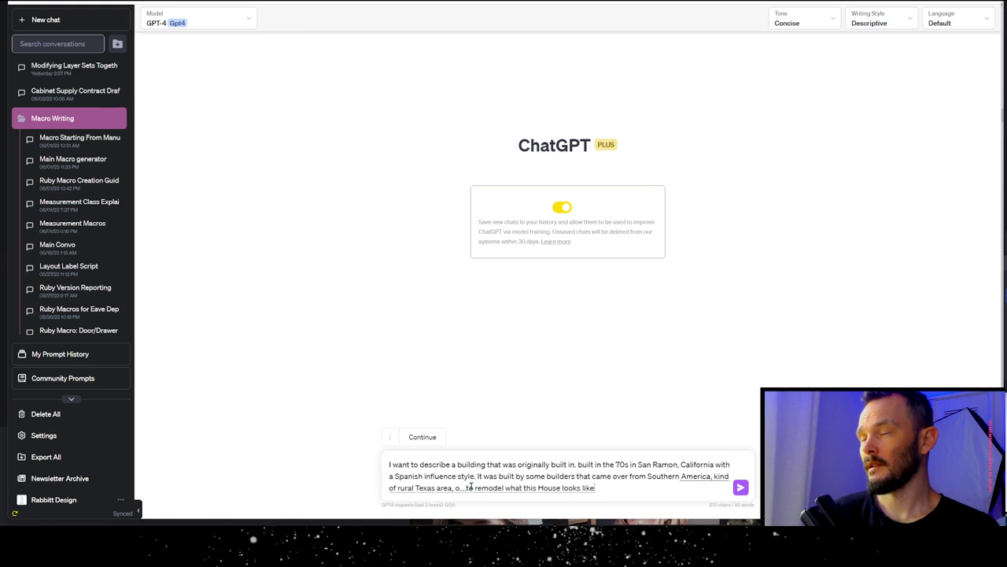
{"action": "type", "text": "."}
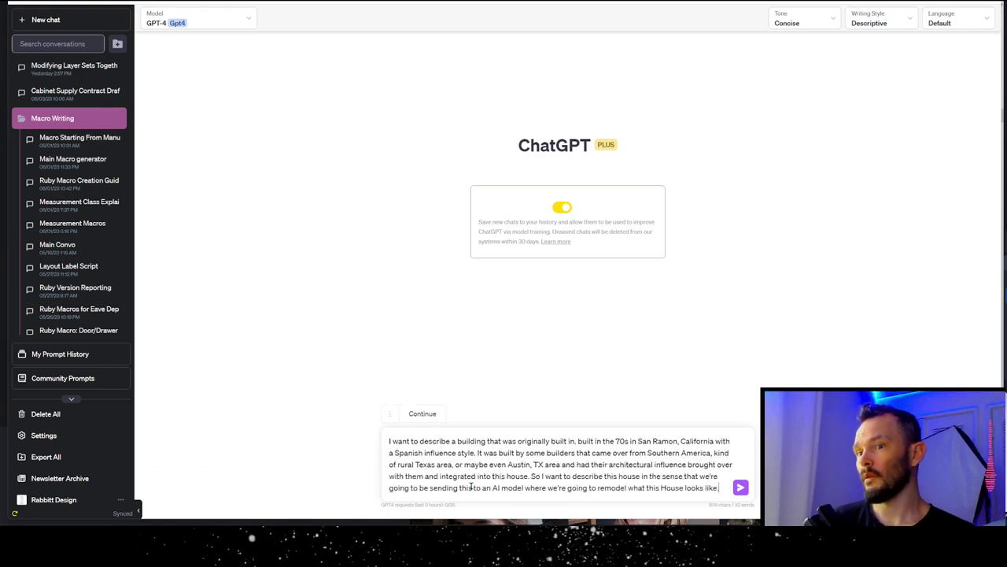
Step: Finish the message by requesting a contemporary house that still honors its original architecture, and send it
{"action": "type", "text": " and what we want this house to look like"}
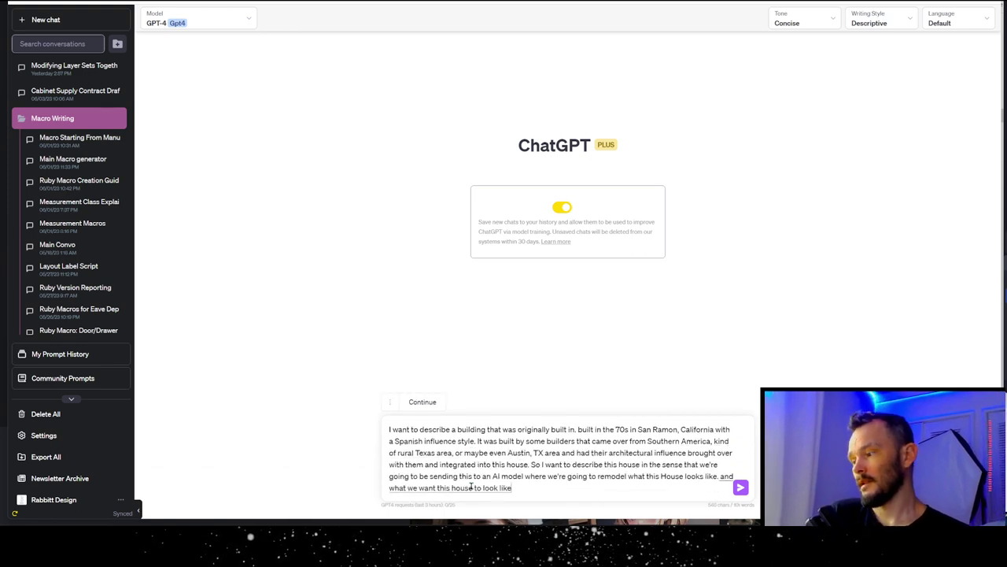
{"action": "type", "text": " is that it's going to become"}
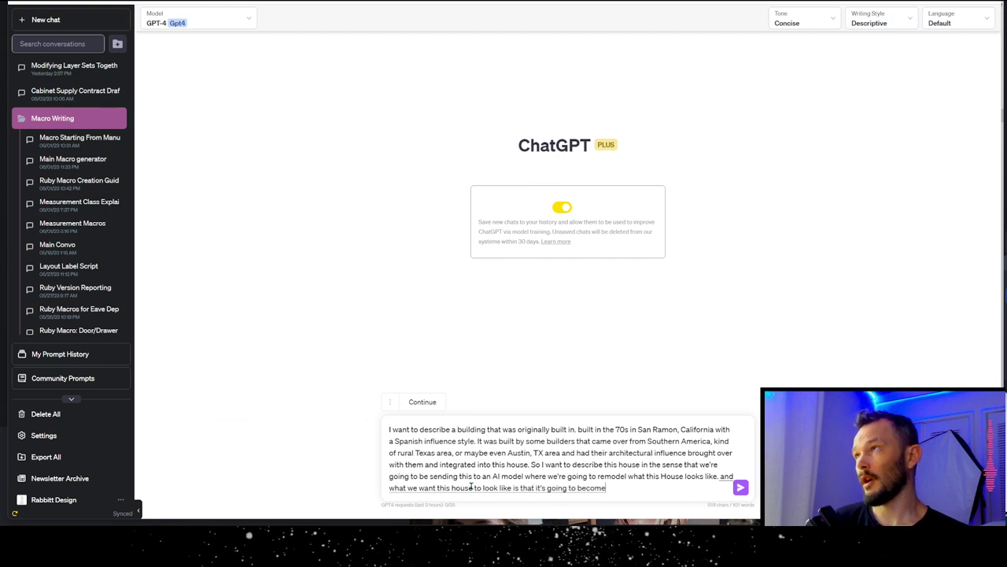
{"action": "type", "text": " a contemporary house"}
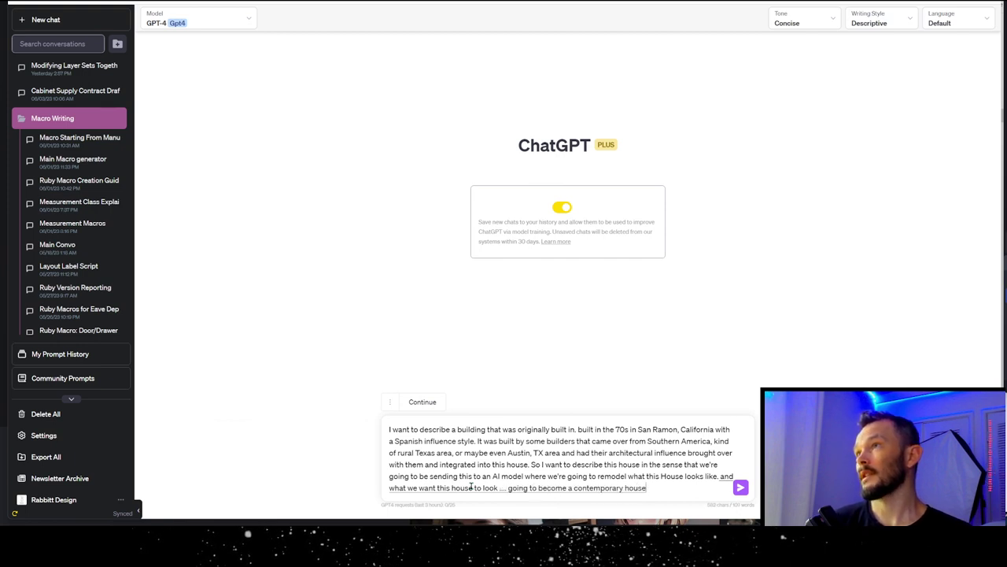
{"action": "type", "text": " that still"}
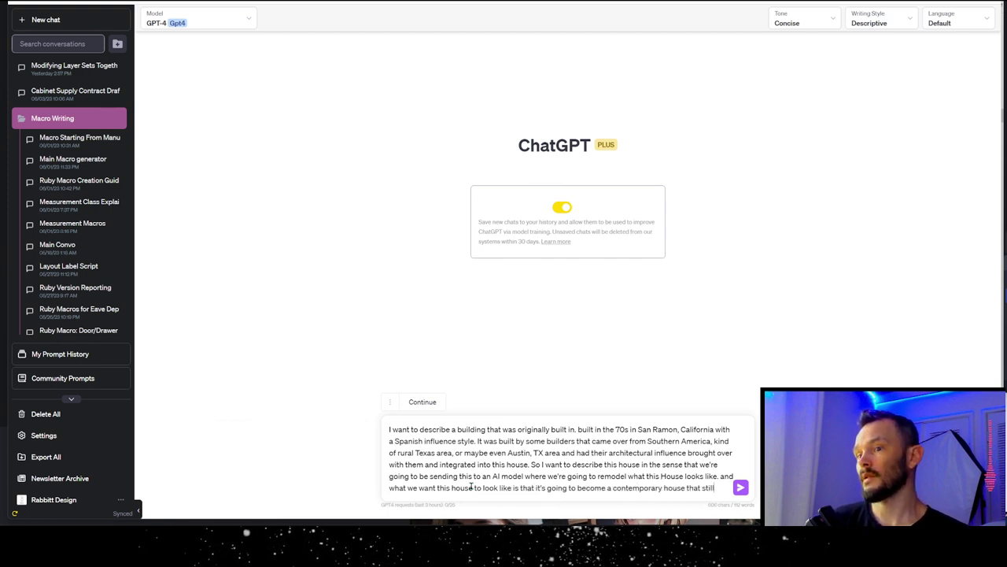
{"action": "type", "text": " honors its original architecture."}
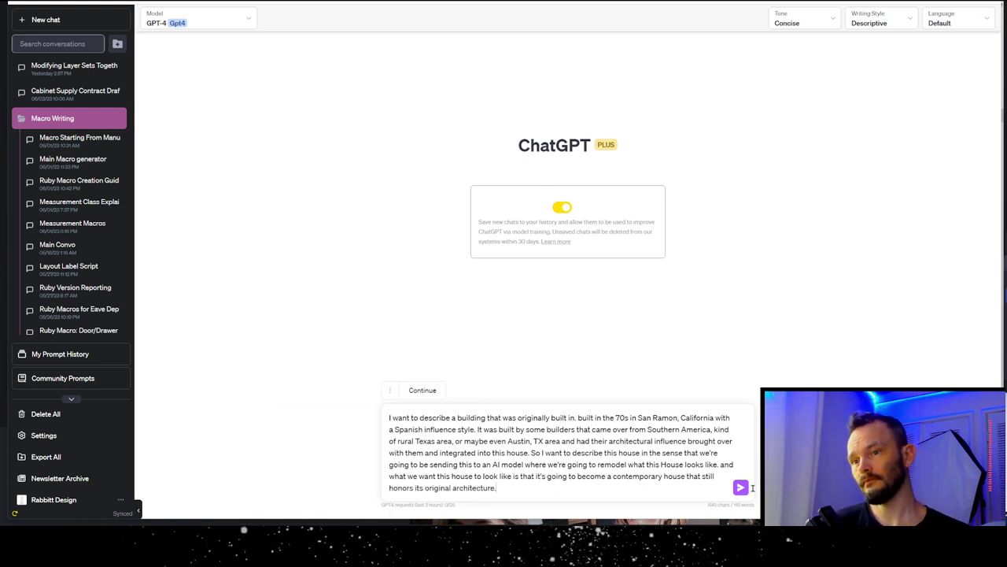
{"action": "left_click", "coordinate": [741, 487]}
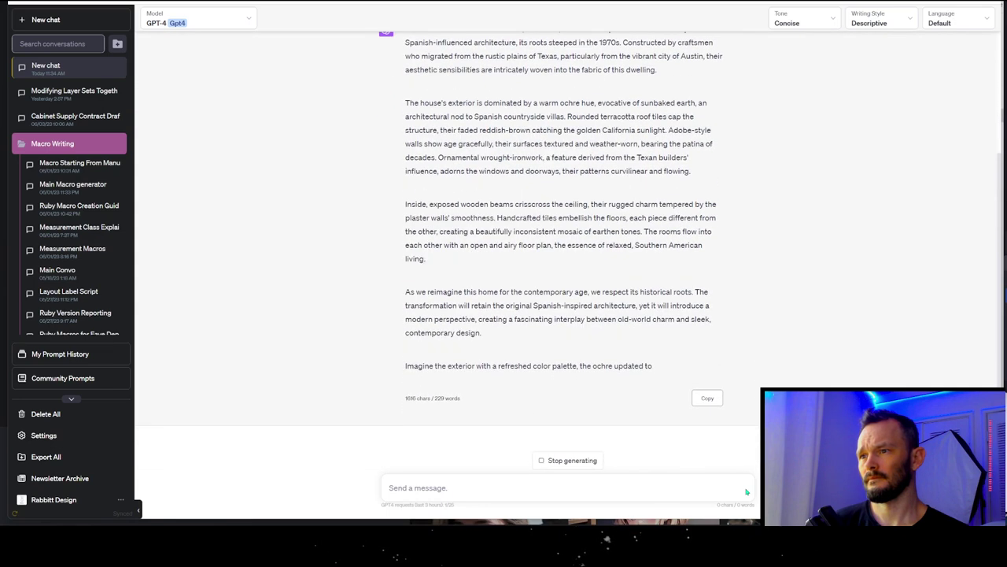
Step: Stop the long response and ask for the description to be shortened substantially into a prompt for AI image generation
{"action": "left_click", "coordinate": [572, 462]}
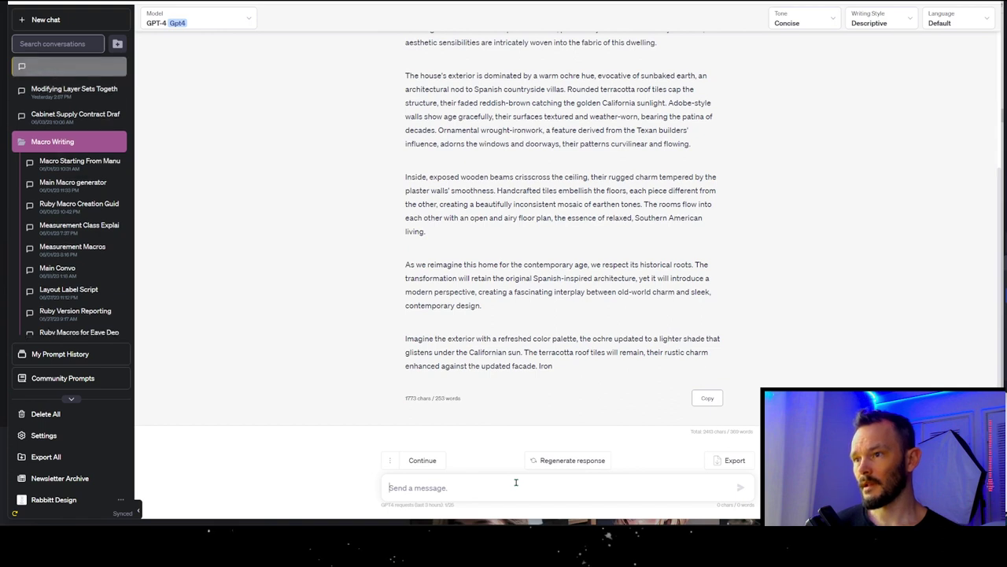
{"action": "type", "text": "Testing. That was an"}
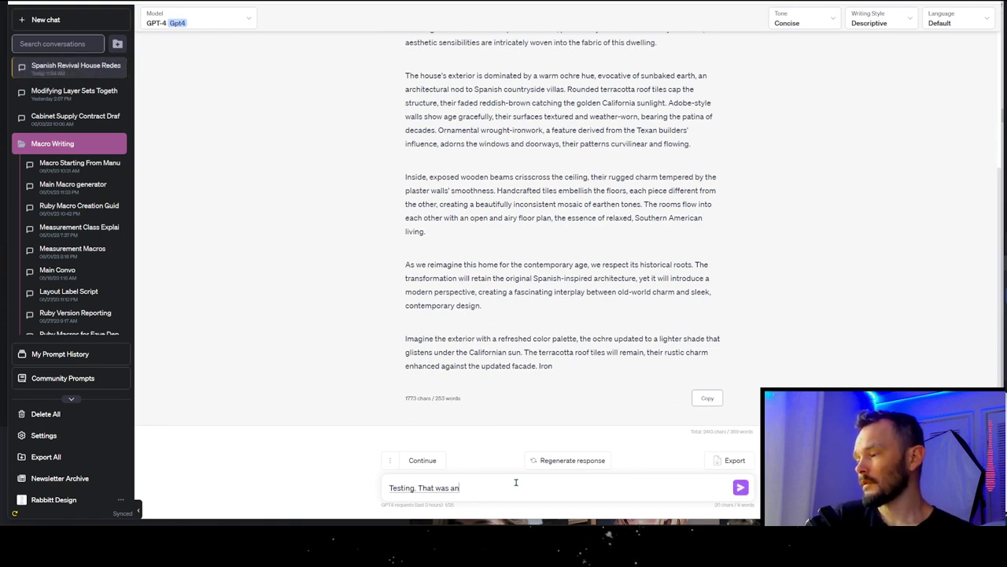
{"action": "type", "text": " awesome description. We want to shorten that substantially"}
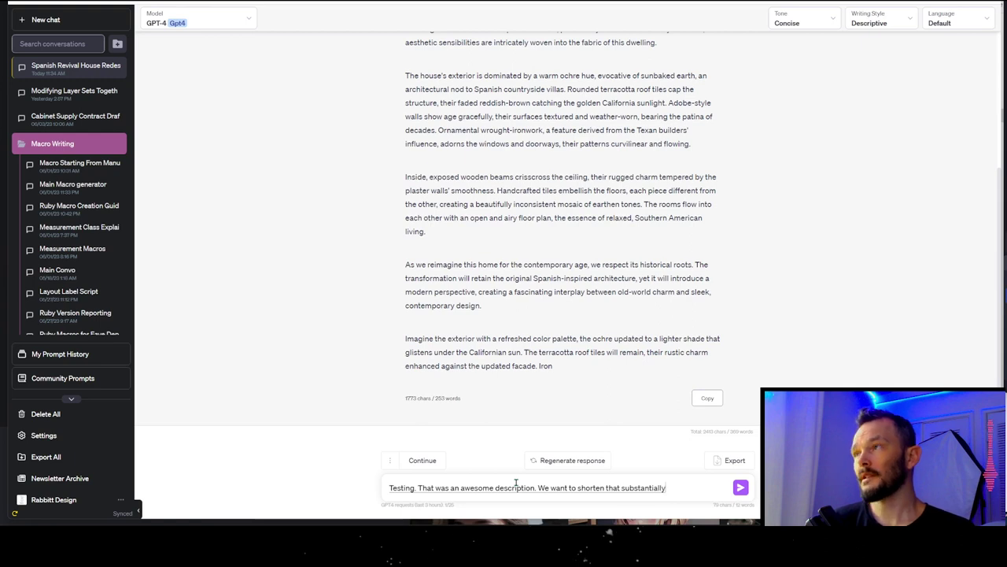
{"action": "type", "text": " and direct"}
{"action": "type", "text": "an AI model"}
{"action": "type", "text": " in terms of"}
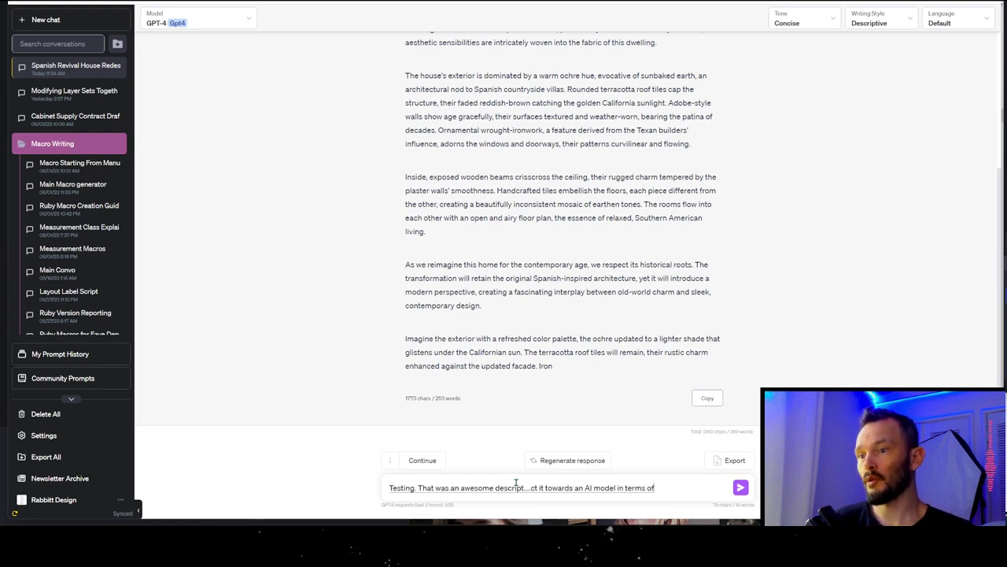
{"action": "type", "text": " creating a prompt so that it does some image generation for us"}
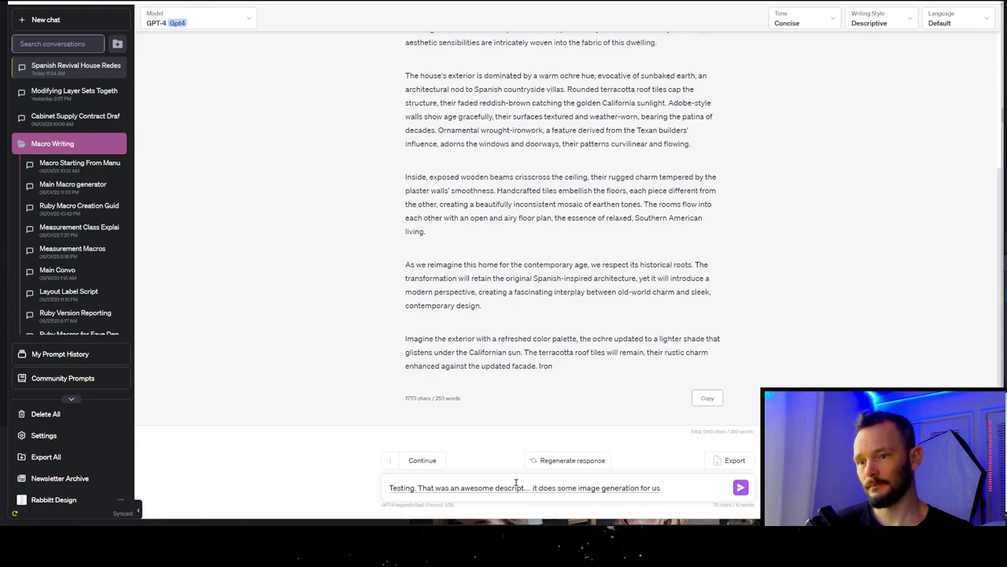
{"action": "key", "text": "Return"}
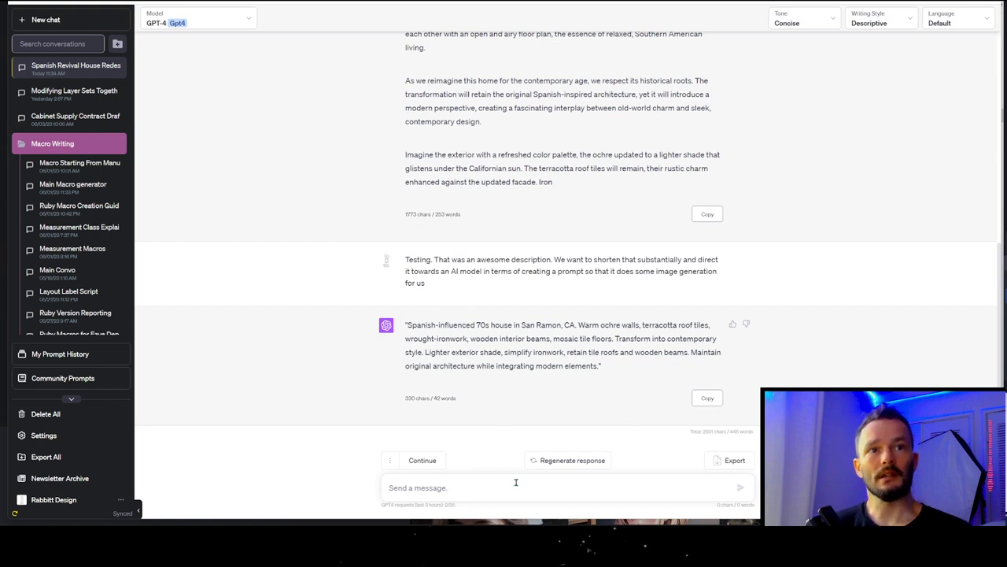
Step: Start a follow-up message saying the result was great and asking for a lot less focus on the Spanish influence
{"action": "left_click", "coordinate": [515, 482]}
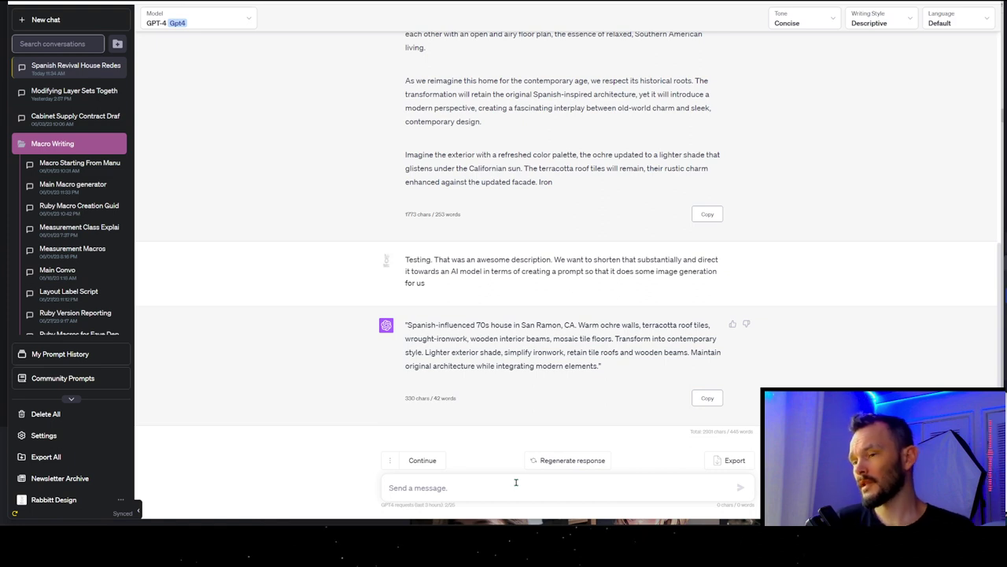
{"action": "type", "text": "That was great"}
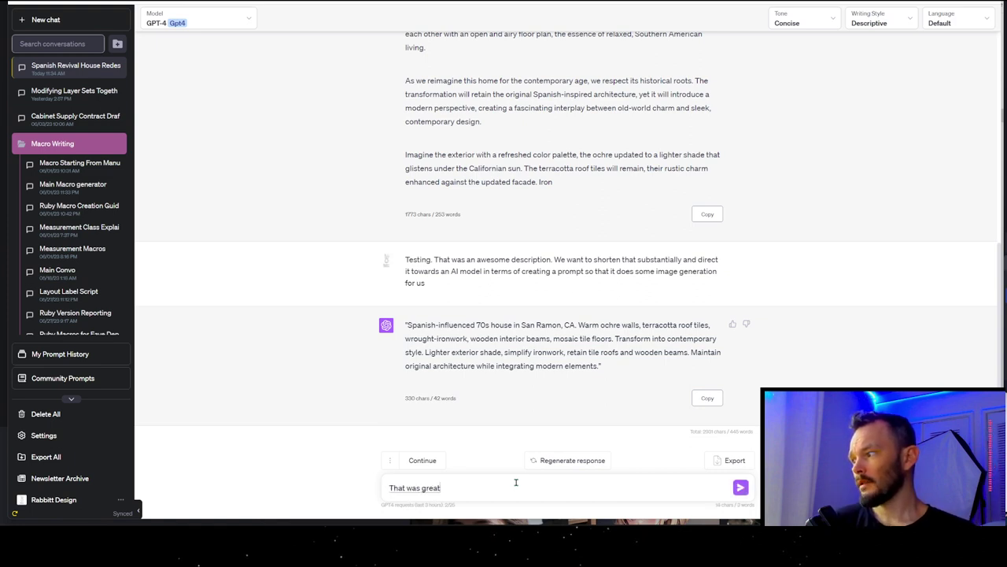
{"action": "type", "text": ". Now let's do a lot less"}
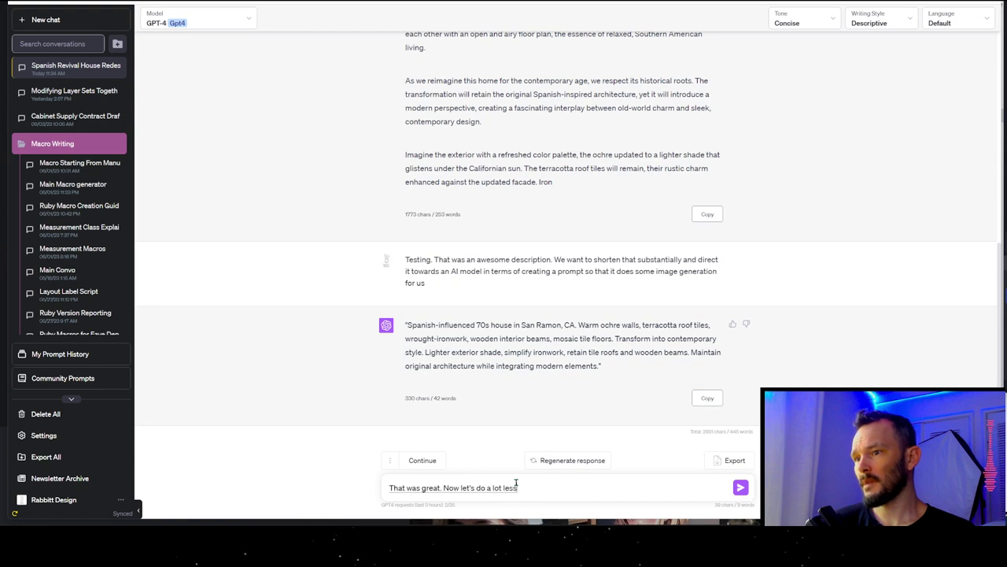
{"action": "type", "text": " focus on the Spanish influence"}
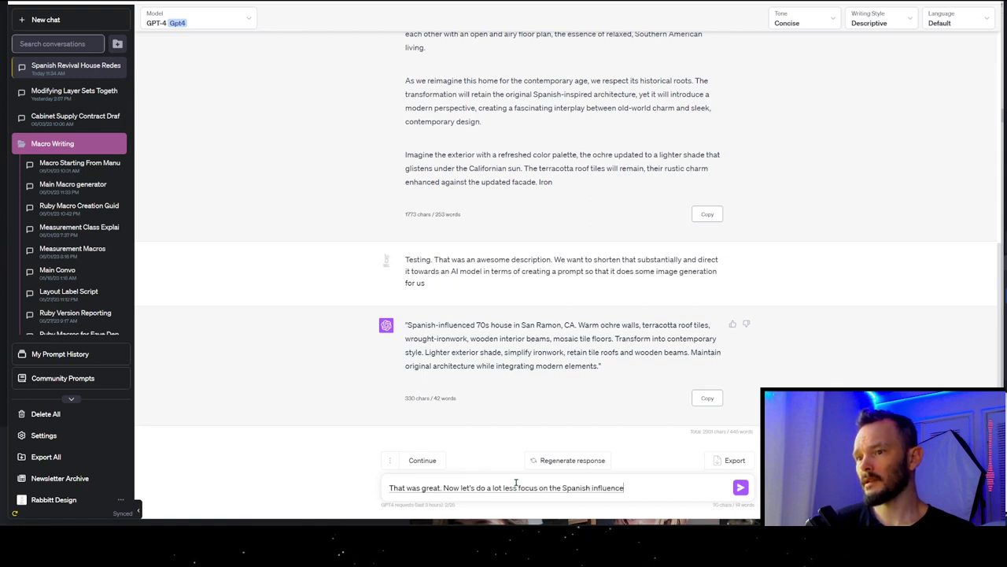
Step: Add that too many trigger prompts using the word Spanish make the AI model take it as an instruction base instead of a negative prompt
{"action": "type", "text": ". Because if we say too many"}
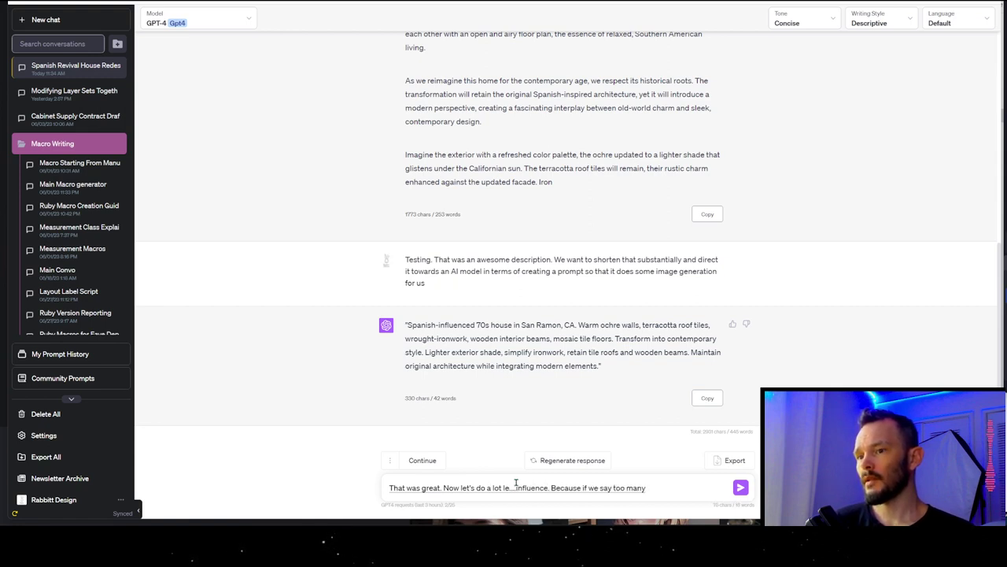
{"action": "type", "text": " trigger prompts using"}
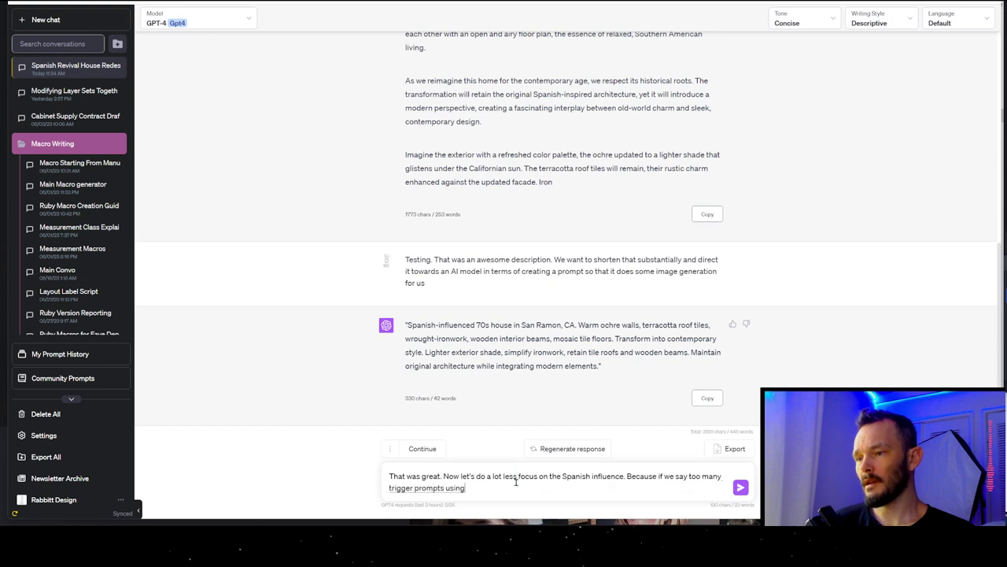
{"action": "type", "text": " the word Spanish, the ai model"}
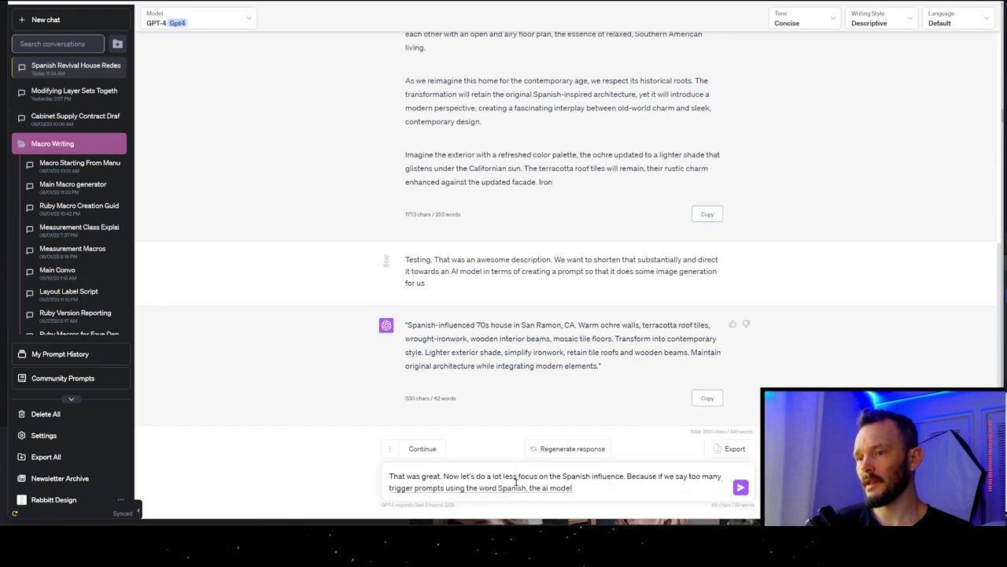
{"action": "type", "text": " will take that as an"}
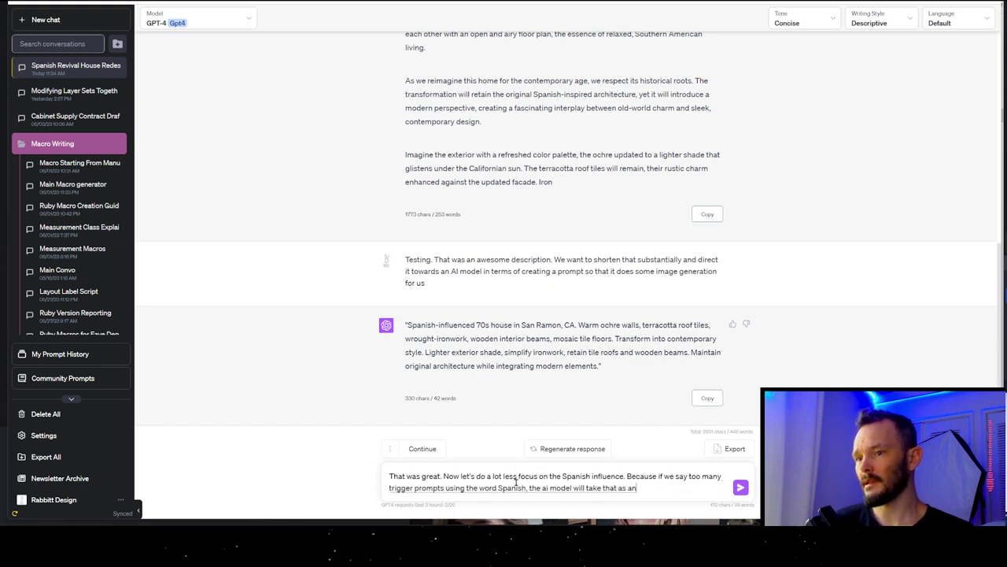
{"action": "type", "text": " instruction base instead of a negative prompt"}
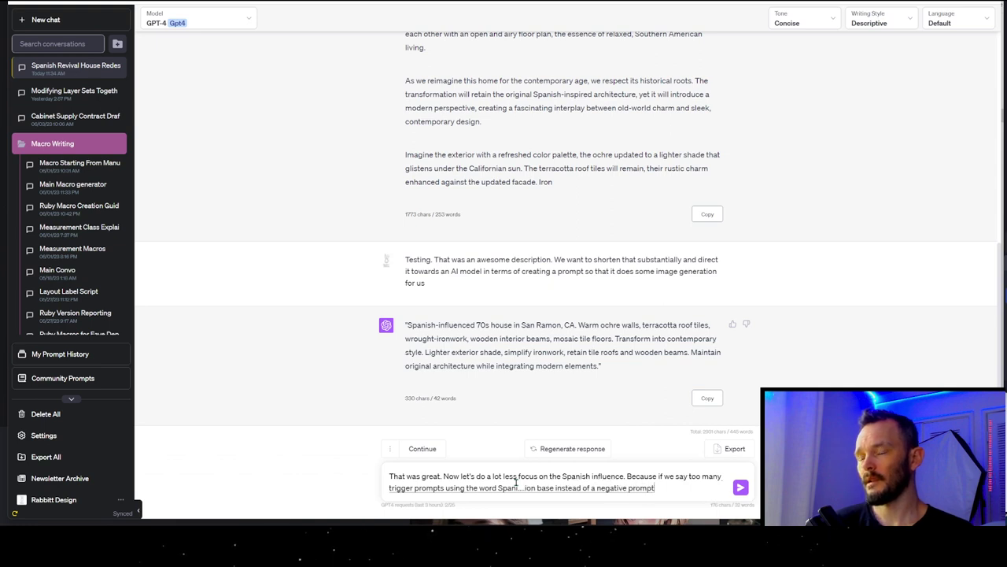
Step: Finish the message by asking to only allude to the structure's origins while focusing heavily on the remodel's contemporary aspect, and send it
{"action": "type", "text": ". We only want to"}
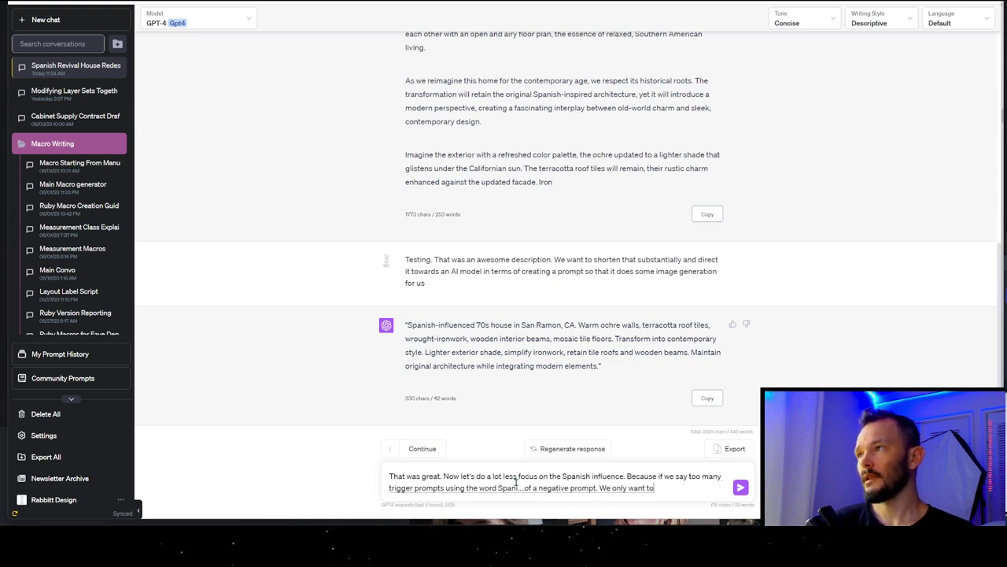
{"action": "type", "text": " elude. to"}
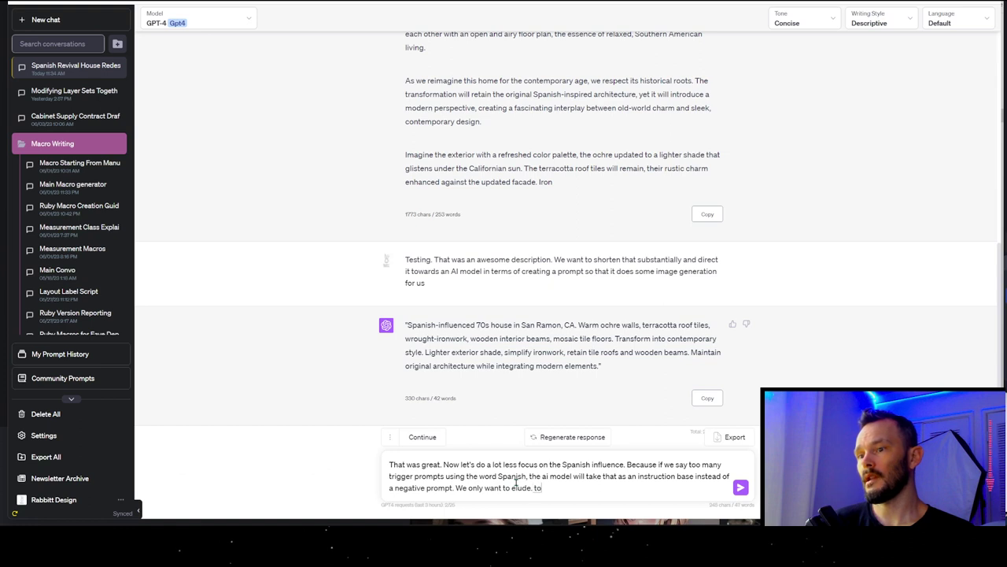
{"action": "type", "text": " the structure's origins"}
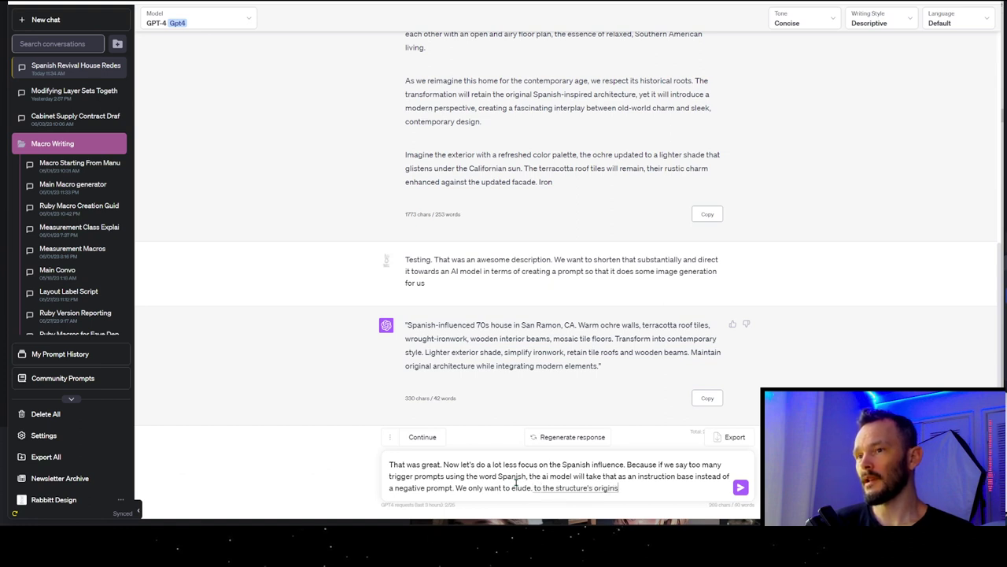
{"action": "type", "text": ", but really heavily focused on"}
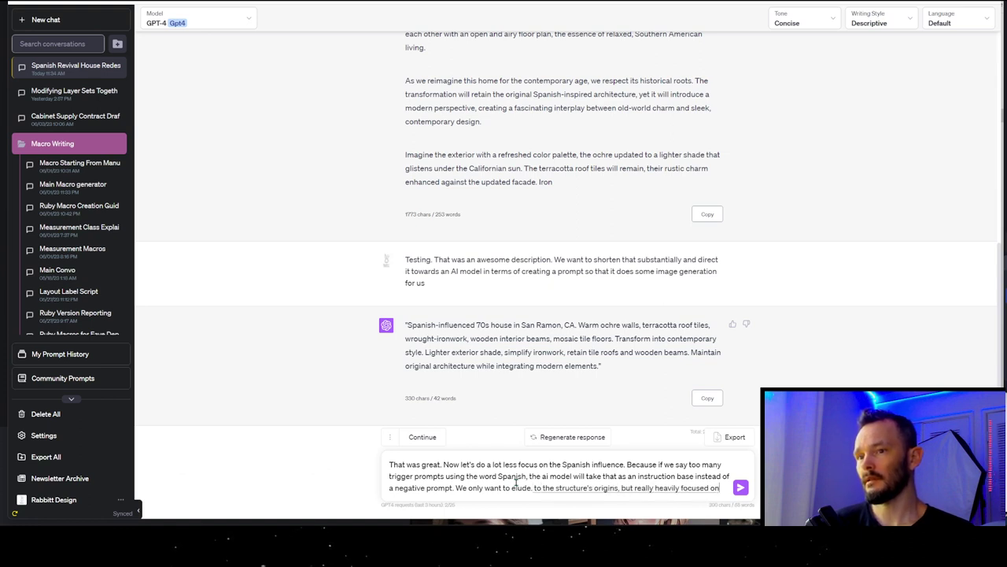
{"action": "type", "text": " the contemporary aspect"}
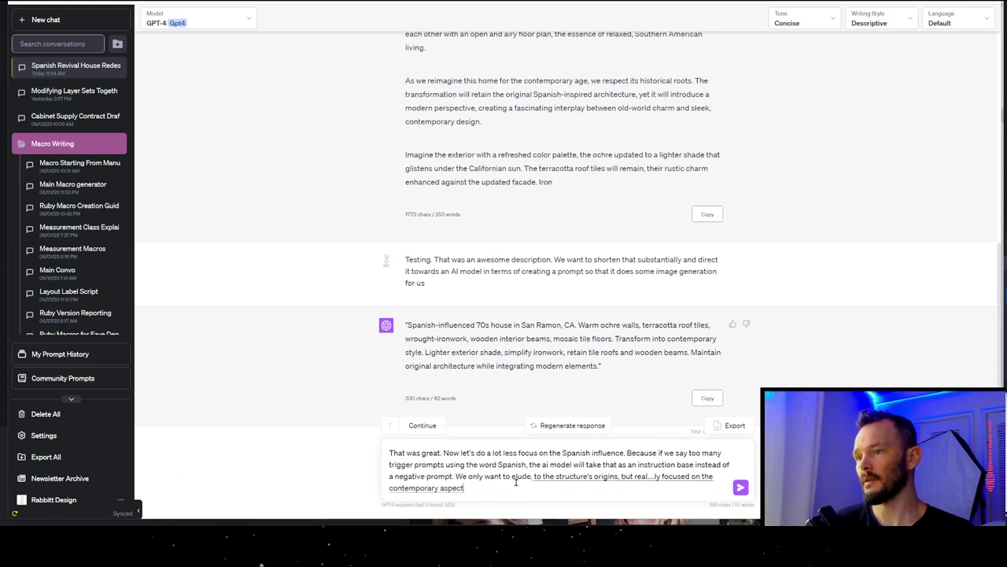
{"action": "type", "text": " for the remodel"}
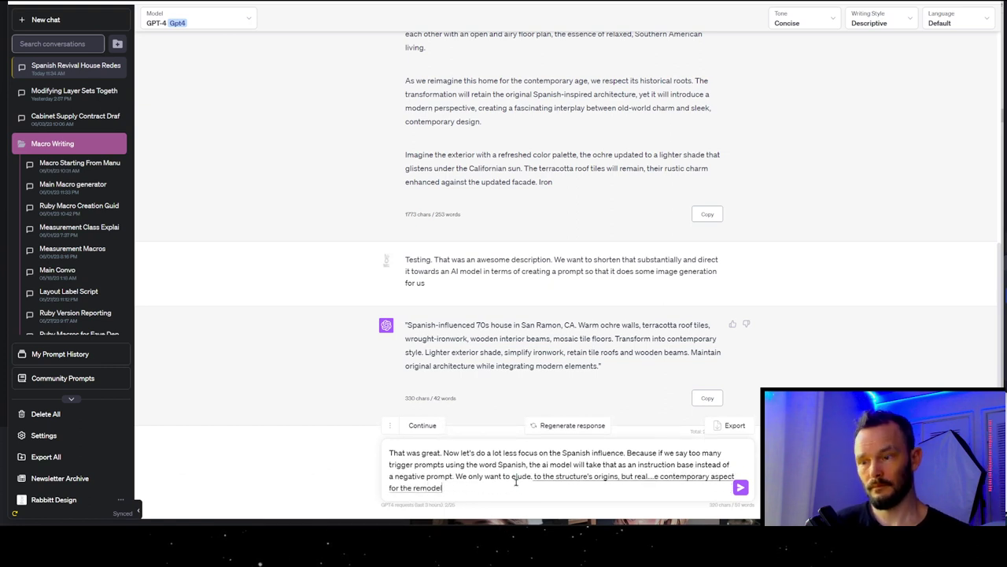
{"action": "key", "text": "Return"}
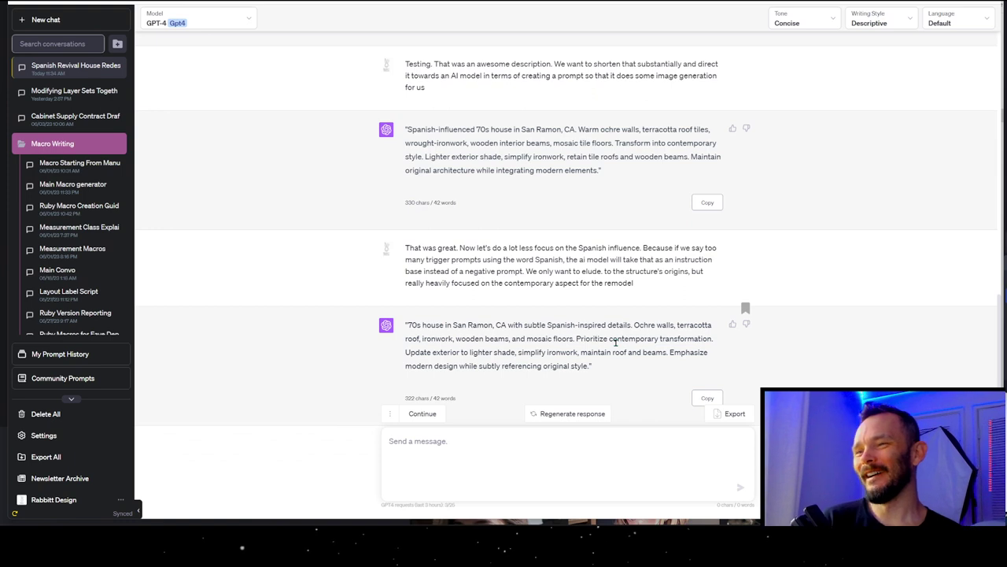
Step: Copy the revised 70s San Ramon house prompt from the chat and replace the existing txt2img prompt in Stable Diffusion with it
{"action": "left_click_drag", "start_coordinate": [593, 366], "coordinate": [404, 324]}
{"action": "key", "text": "ctrl+c"}
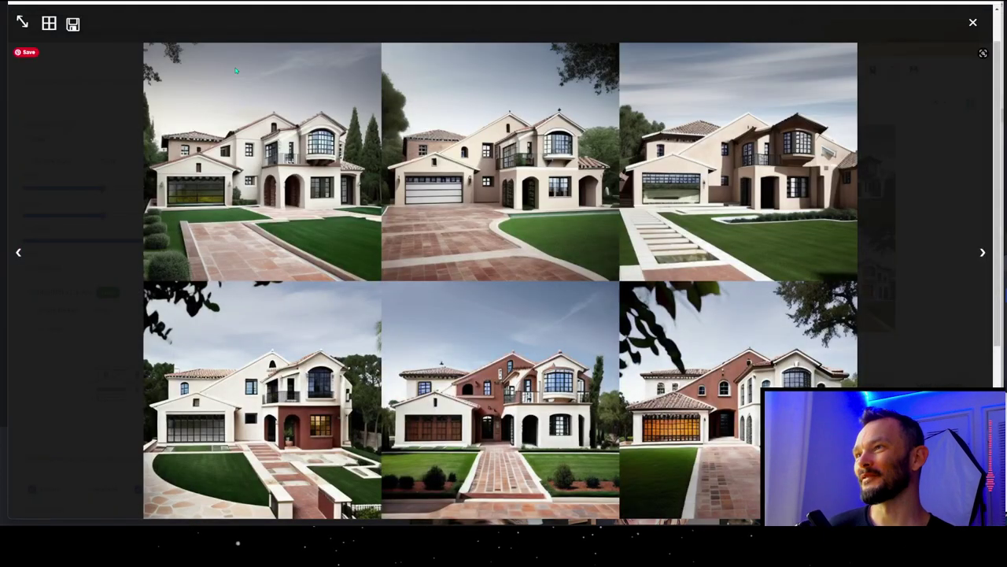
{"action": "left_click", "coordinate": [929, 33]}
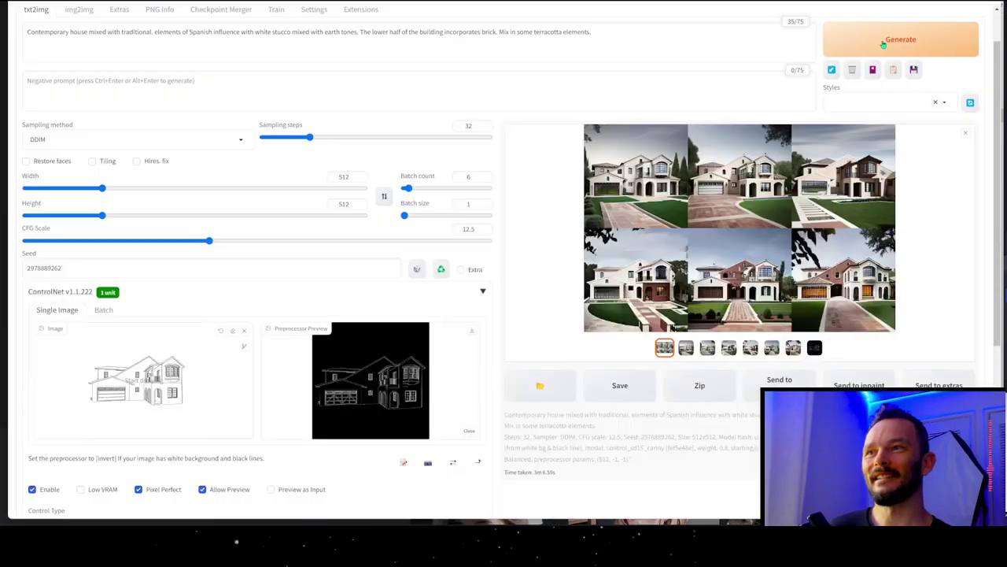
{"action": "left_click", "coordinate": [225, 34]}
{"action": "key", "text": "ctrl+a"}
{"action": "key", "text": "ctrl+v"}
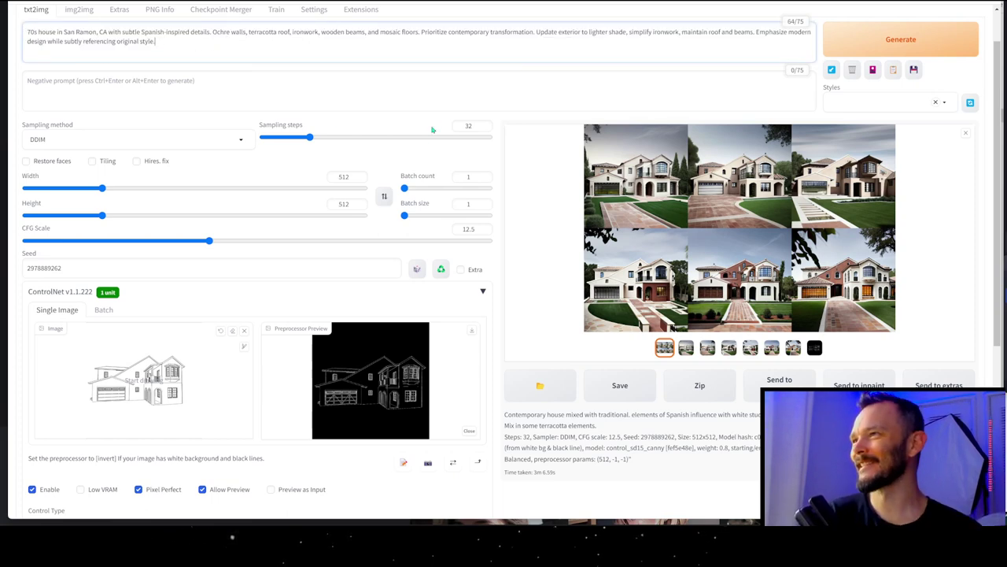
Step: Generate a house image from the new prompt with a batch count of 1 and inspect it enlarged
{"action": "scroll", "coordinate": [229, 228], "scroll_direction": "down", "scroll_amount": 1}
{"action": "scroll", "coordinate": [229, 228], "scroll_direction": "down", "scroll_amount": 3}
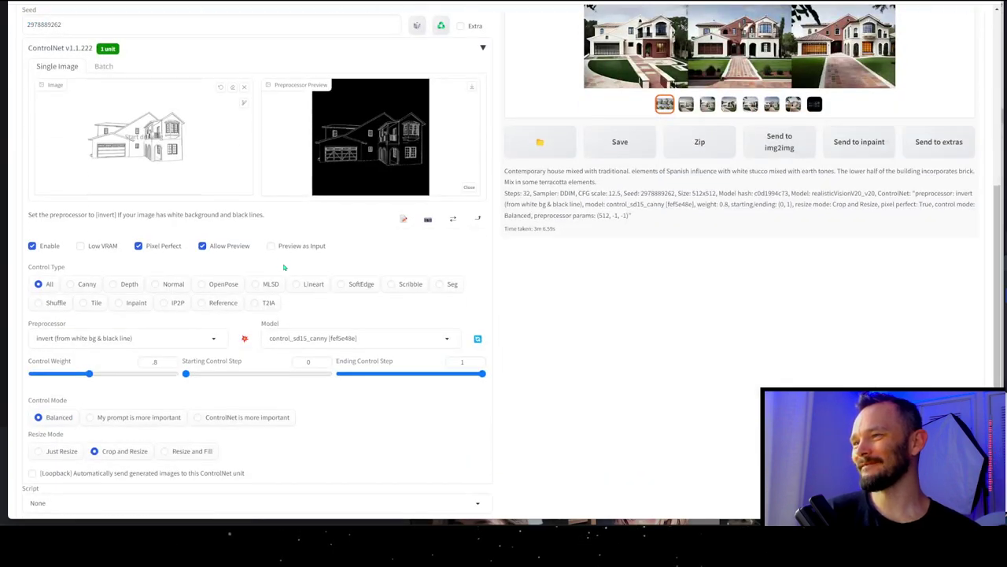
{"action": "scroll", "coordinate": [785, 171], "scroll_direction": "up", "scroll_amount": 4}
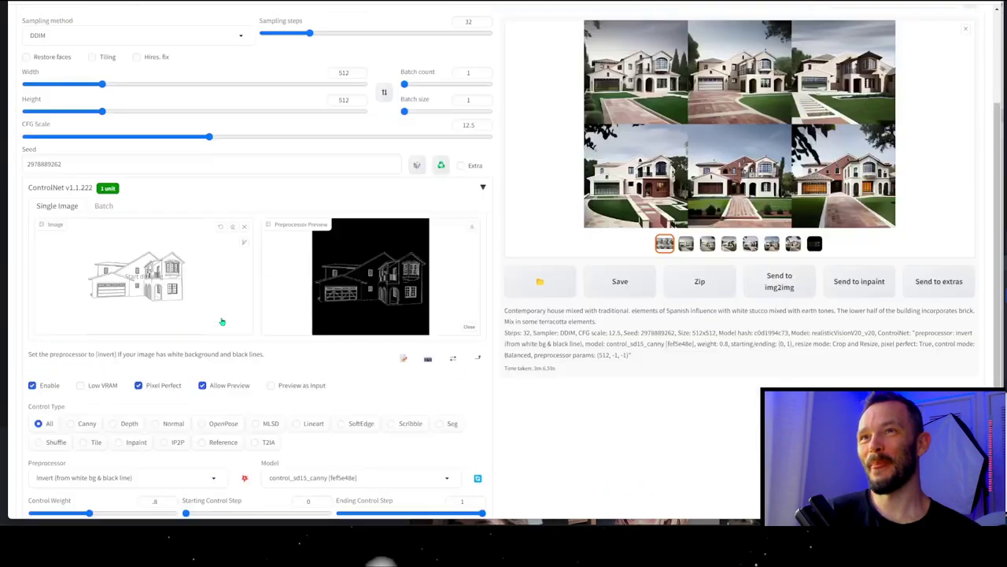
{"action": "left_click", "coordinate": [882, 87]}
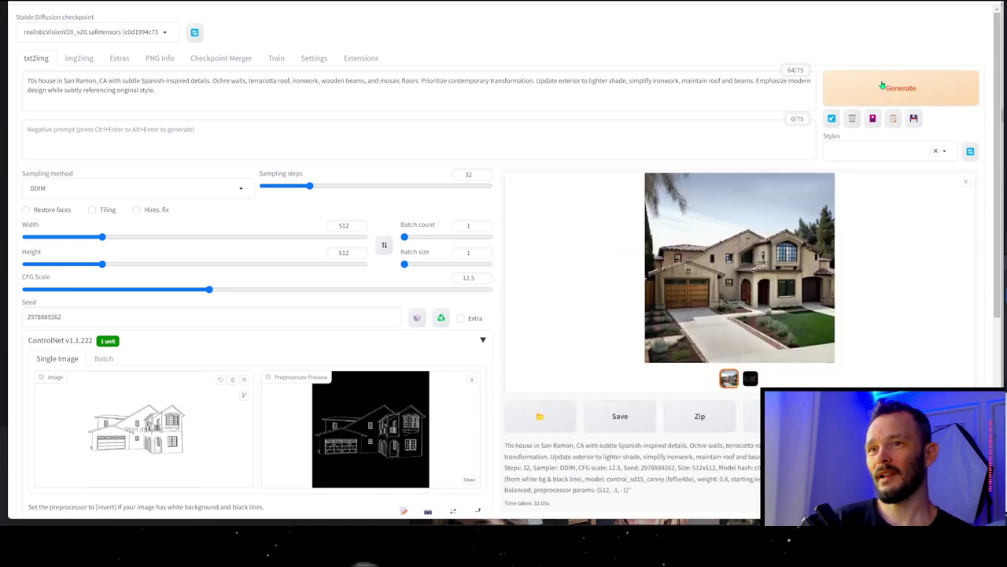
{"action": "left_click", "coordinate": [750, 233]}
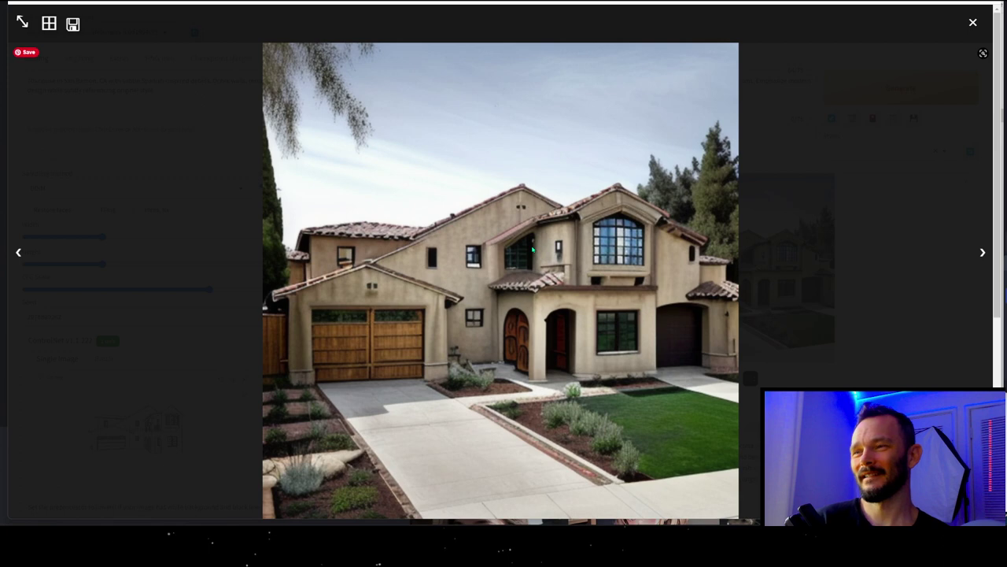
{"action": "left_click", "coordinate": [889, 167]}
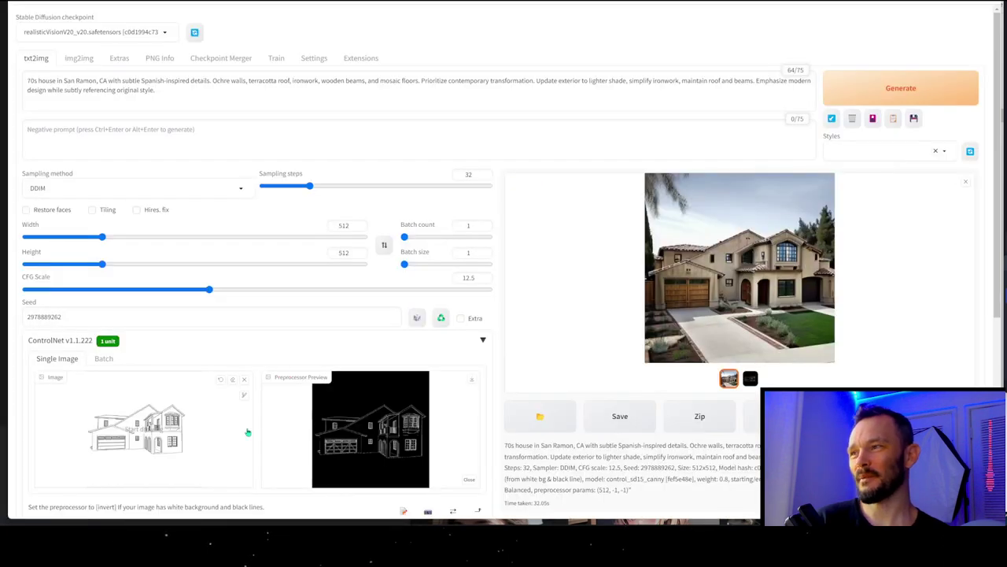
Step: Reset the seed to random (-1)
{"action": "scroll", "coordinate": [245, 432], "scroll_direction": "down", "scroll_amount": 1}
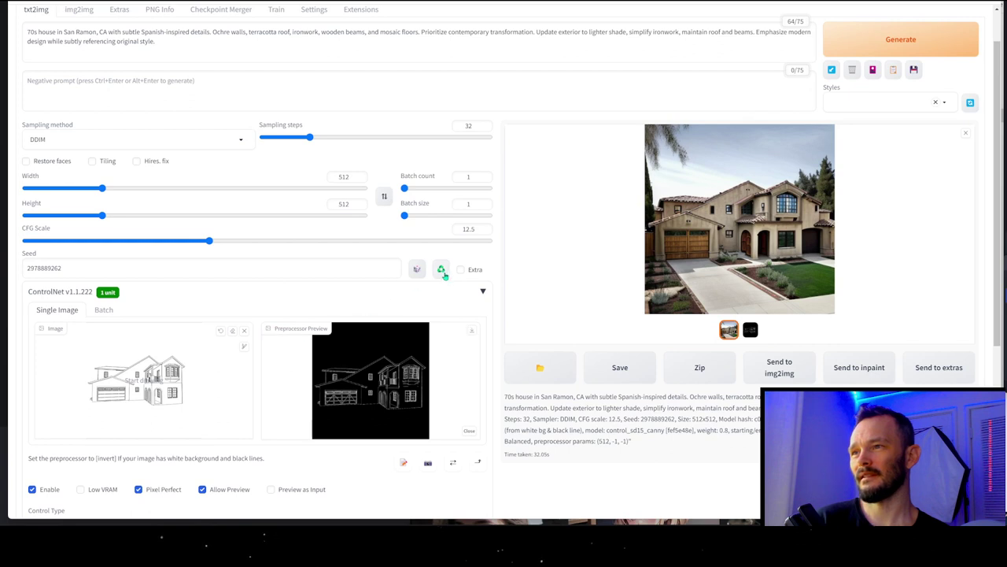
{"action": "double_click", "coordinate": [207, 264]}
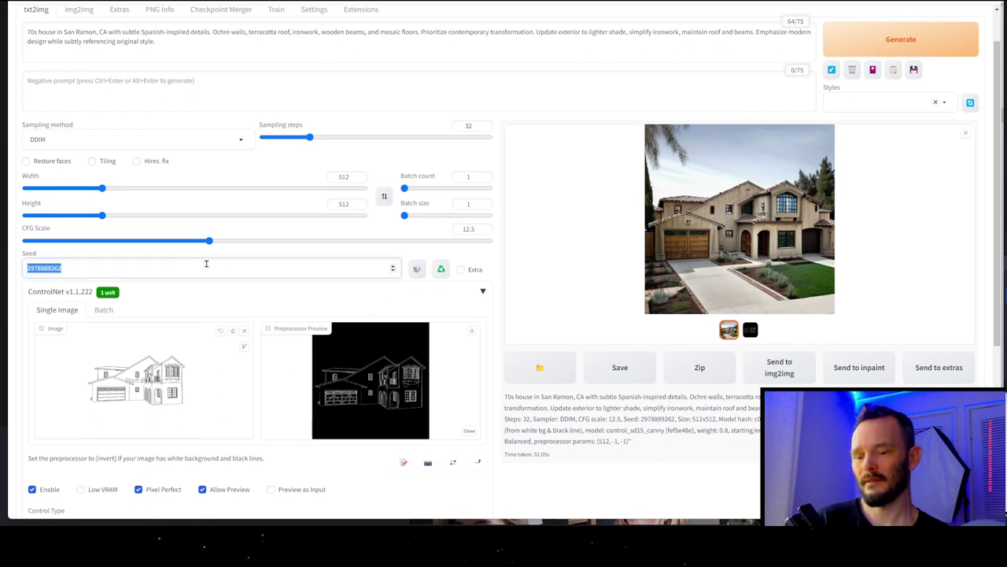
{"action": "key", "text": "BackSpace"}
{"action": "left_click", "coordinate": [442, 269]}
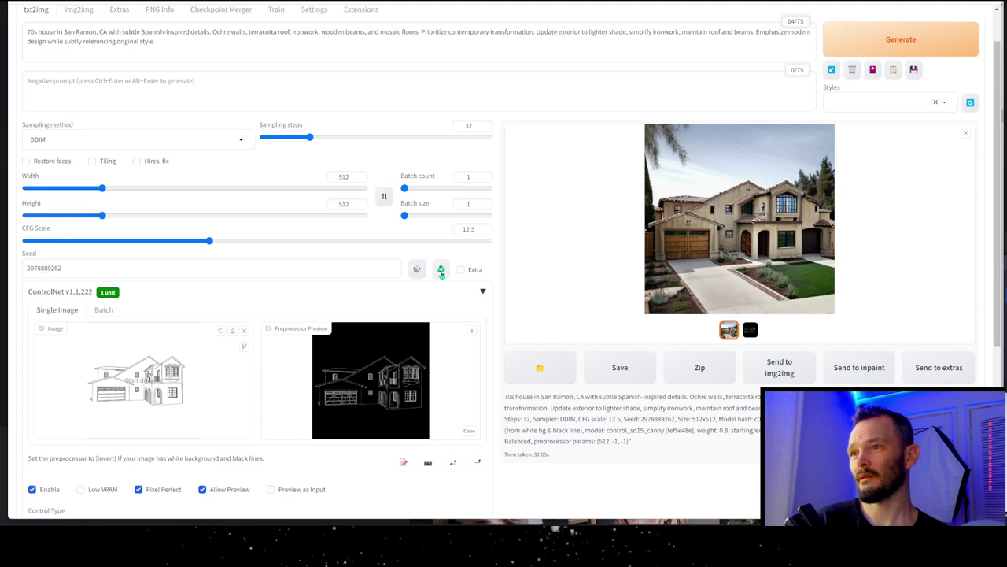
{"action": "left_click", "coordinate": [418, 270]}
Step: Set the ControlNet control weight to 0.9
{"action": "scroll", "coordinate": [149, 390], "scroll_direction": "down", "scroll_amount": 4}
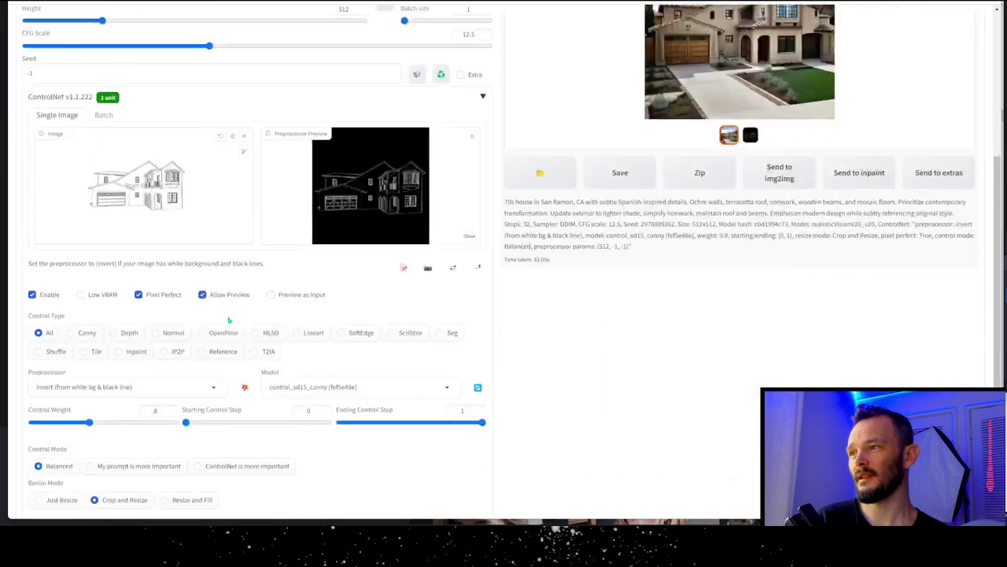
{"action": "left_click_drag", "start_coordinate": [164, 327], "coordinate": [111, 331]}
{"action": "type", "text": ".9"}
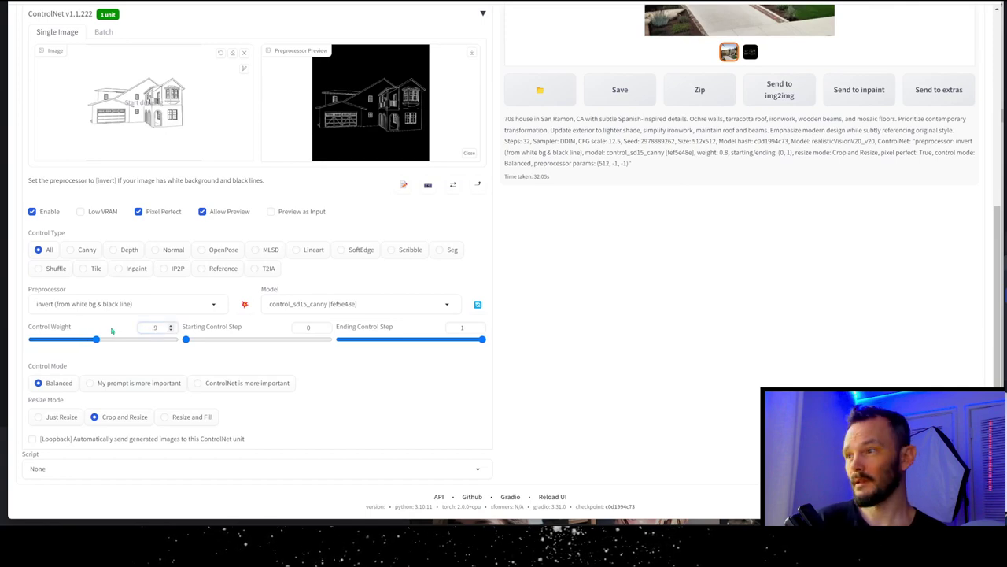
Step: Generate another house image with the random seed and new control weight, and inspect it enlarged
{"action": "scroll", "coordinate": [328, 254], "scroll_direction": "up", "scroll_amount": 5}
{"action": "left_click", "coordinate": [866, 89]}
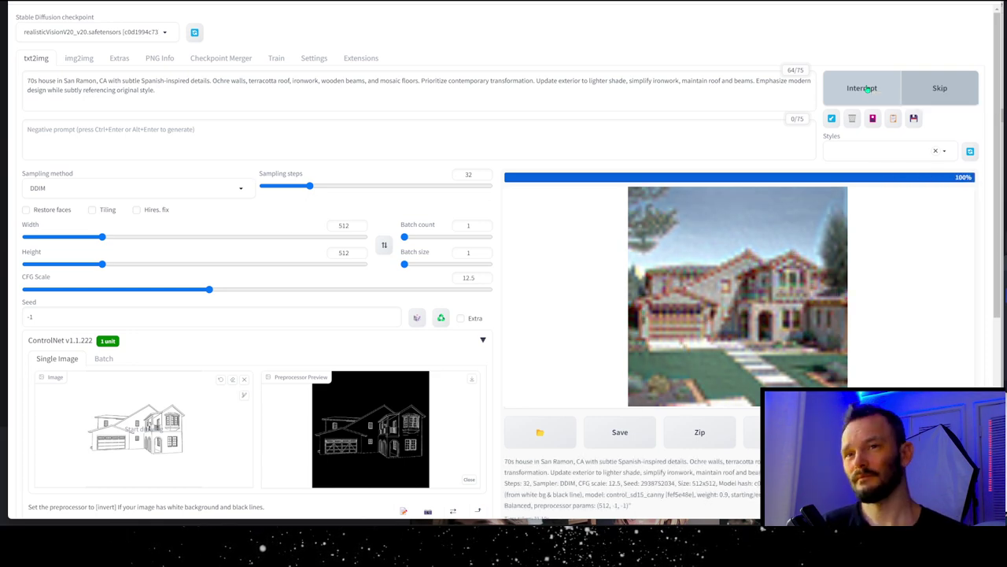
{"action": "left_click", "coordinate": [740, 260]}
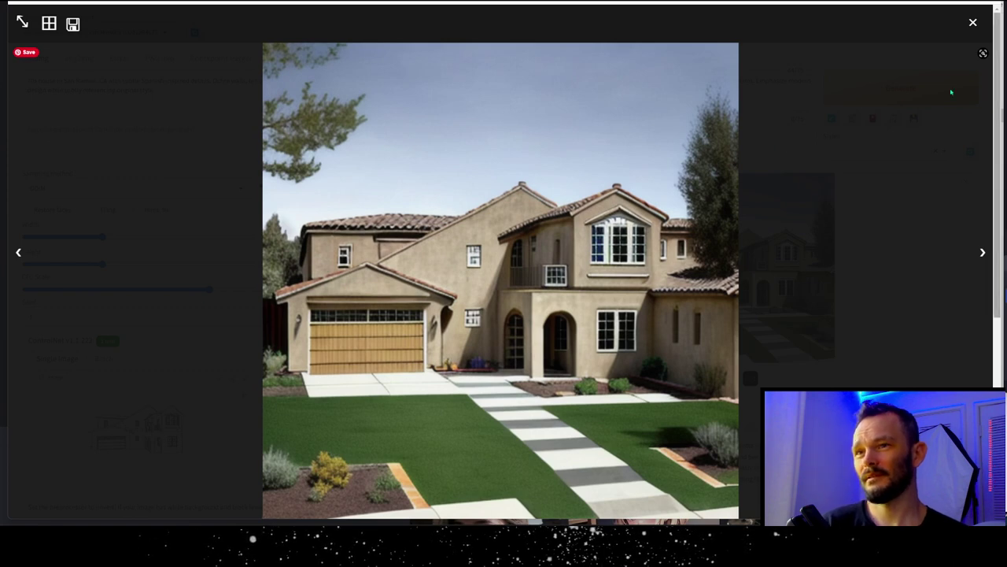
{"action": "left_click", "coordinate": [892, 106]}
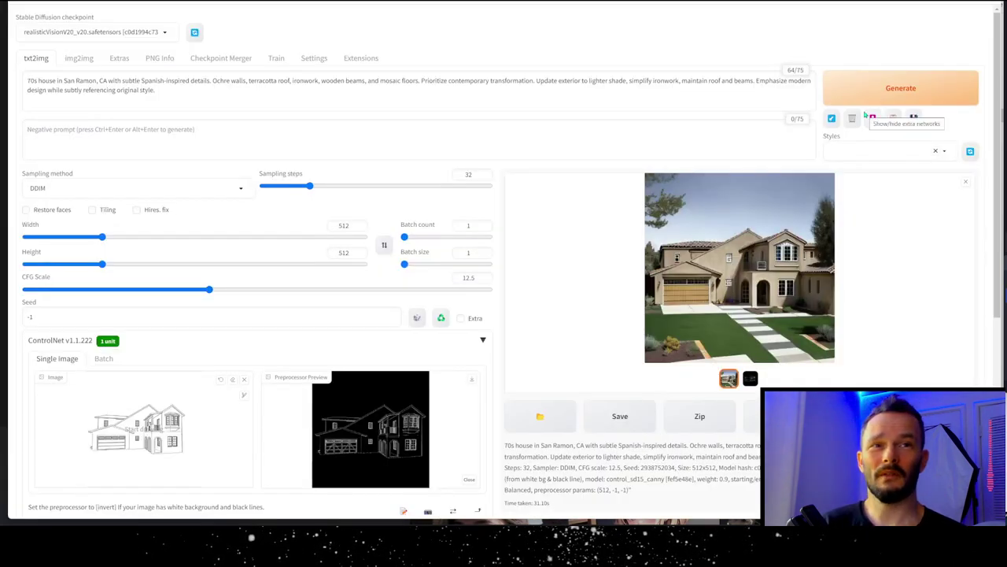